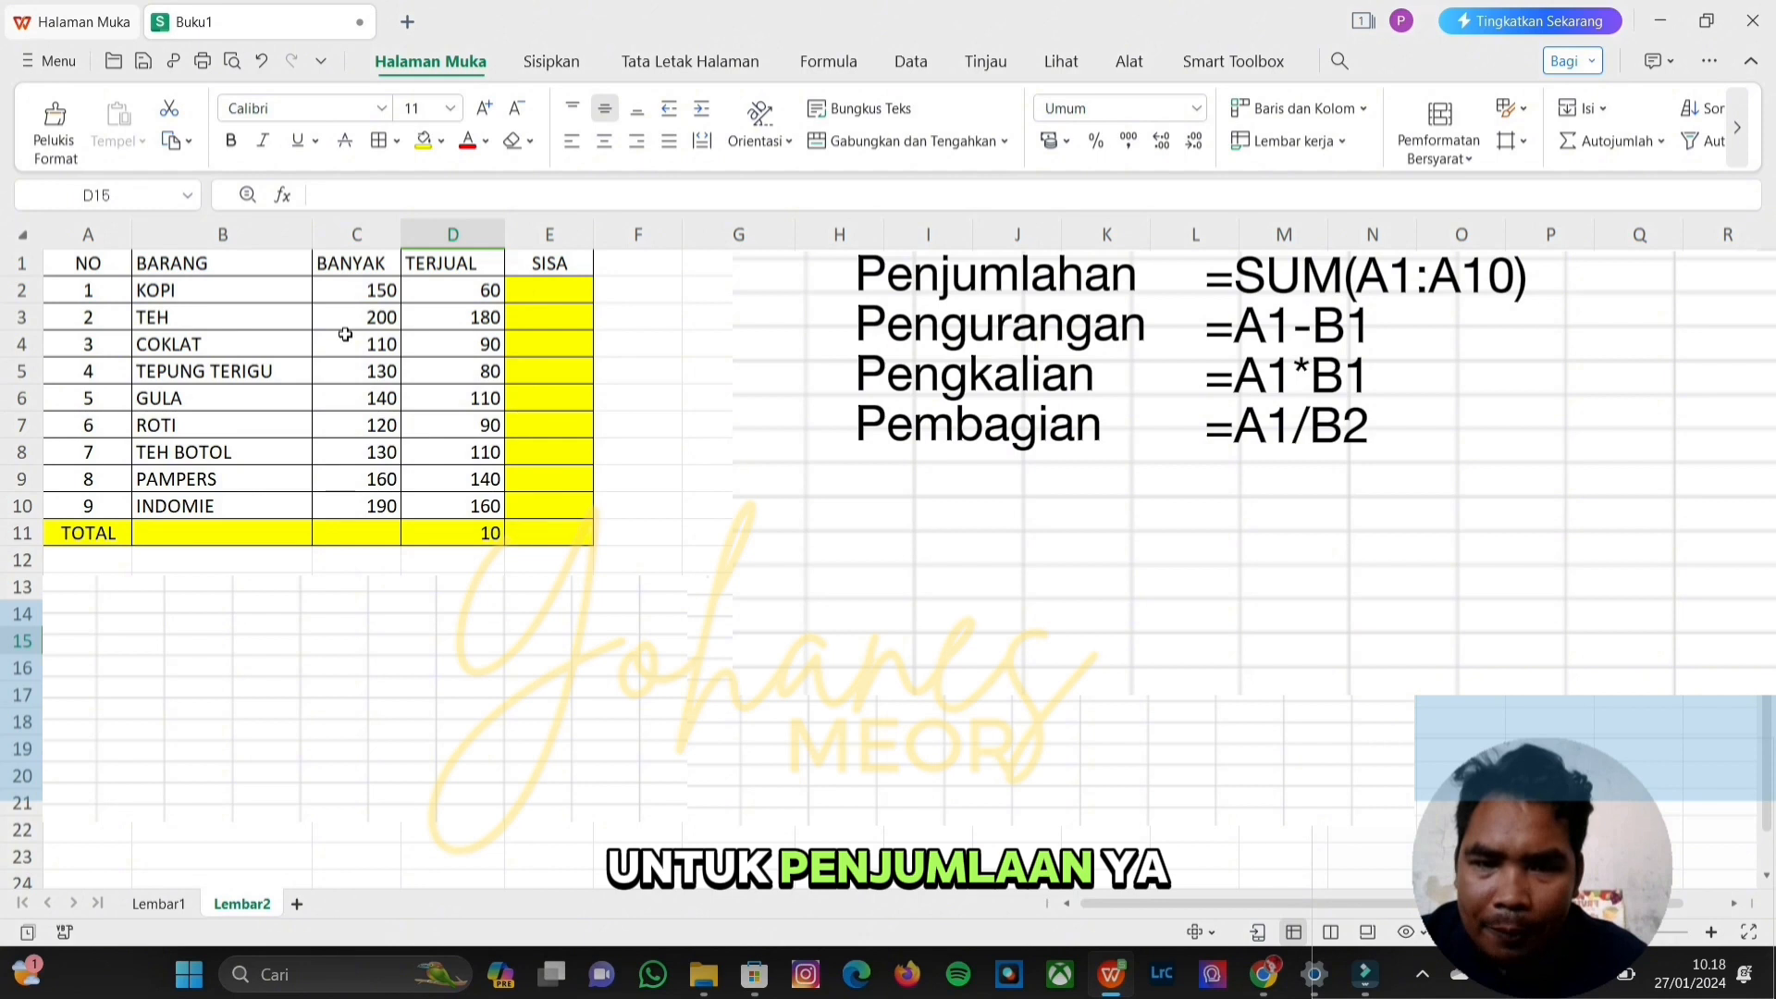
- Total the BANYAK quantities in cell C11 with the formula =SUM(C2:C10)
click(347, 283)
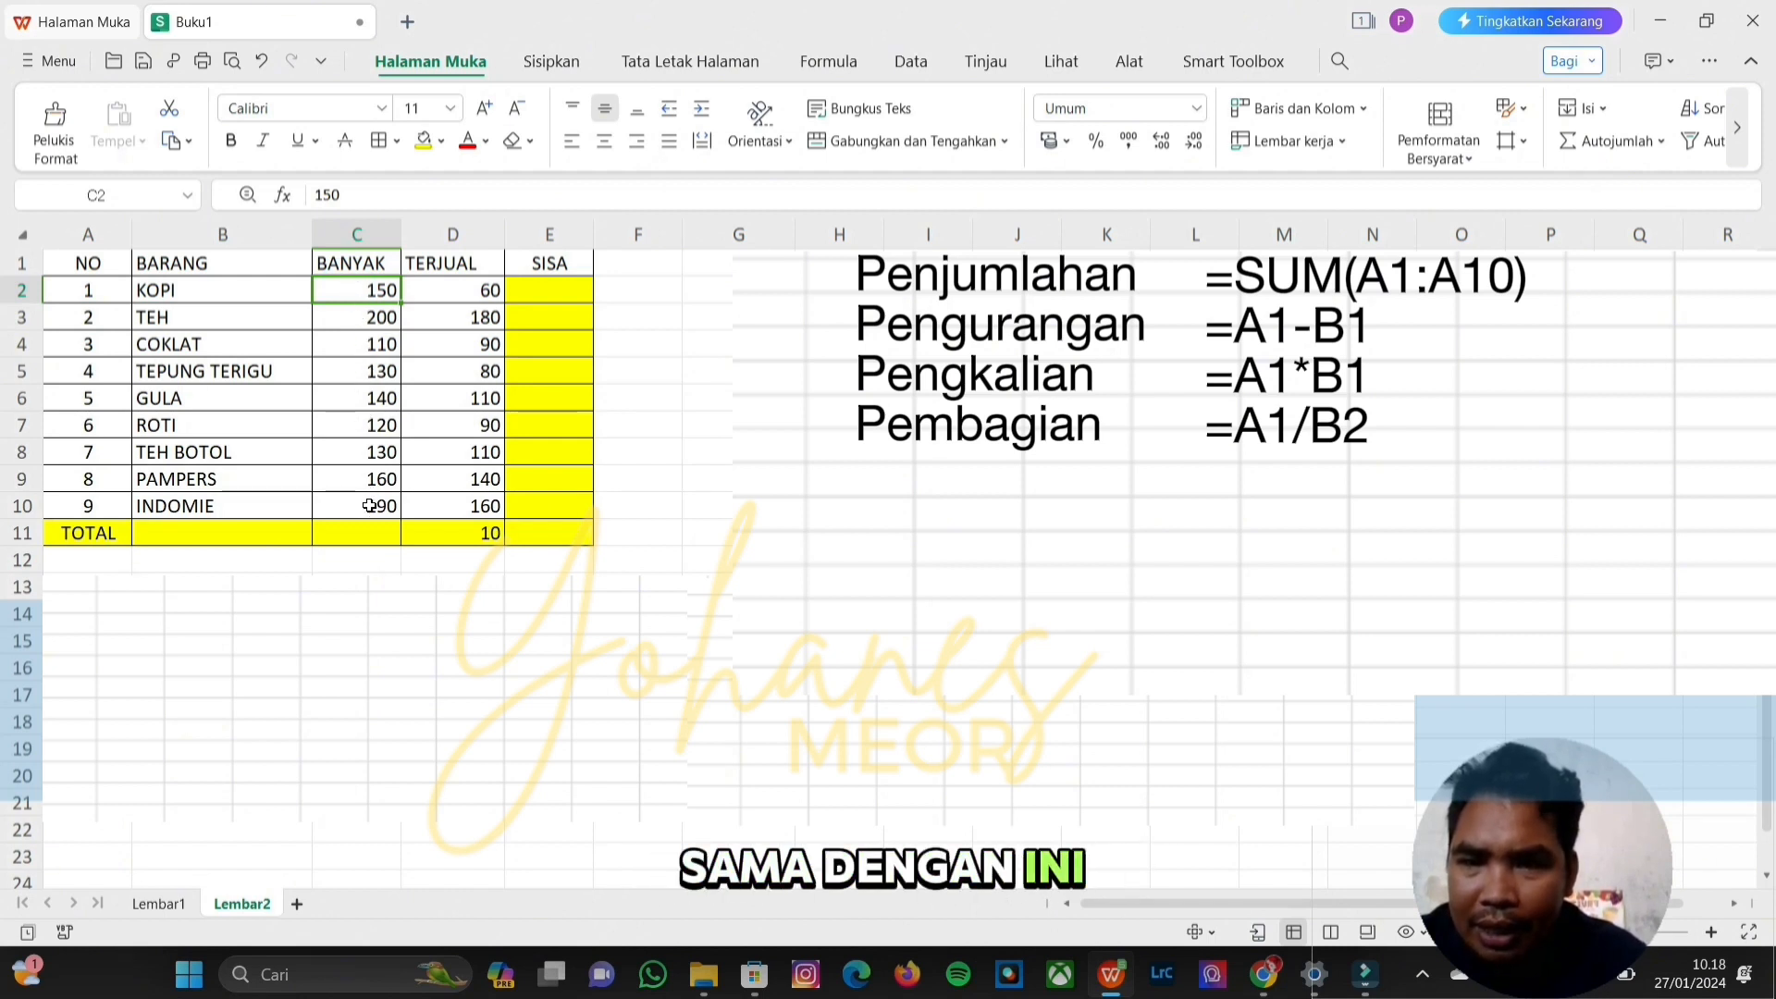
click(372, 540)
click(372, 539)
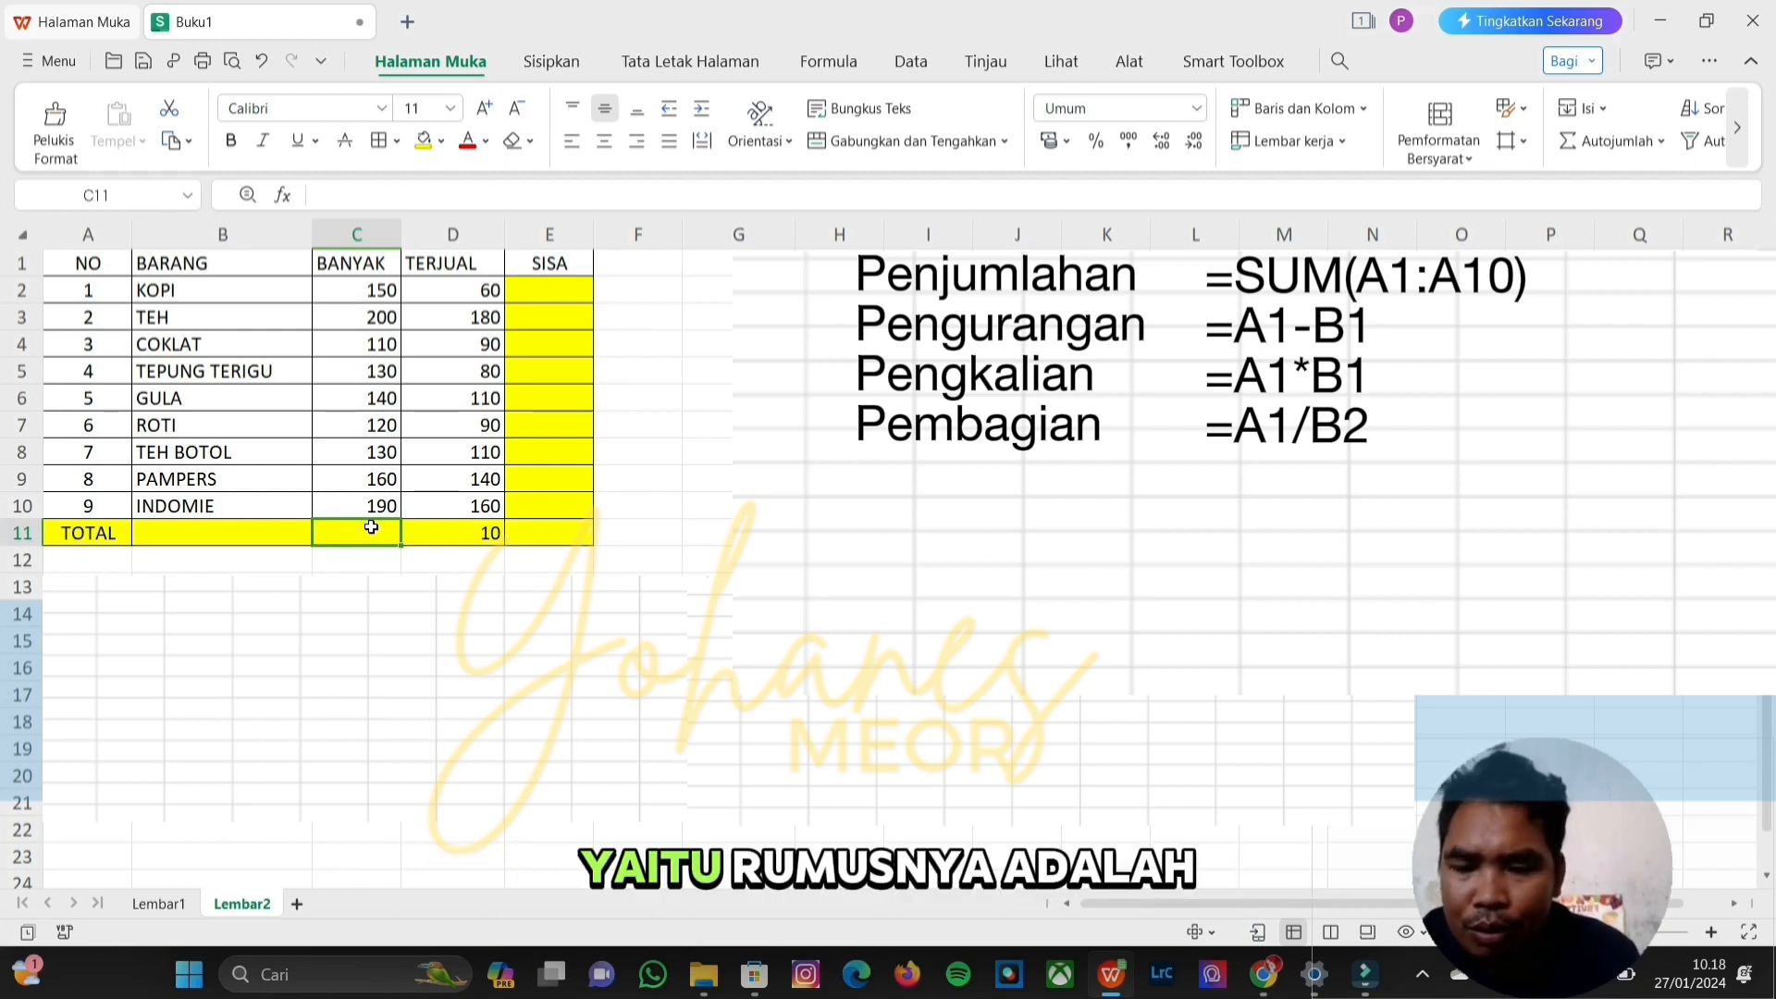
text(=)
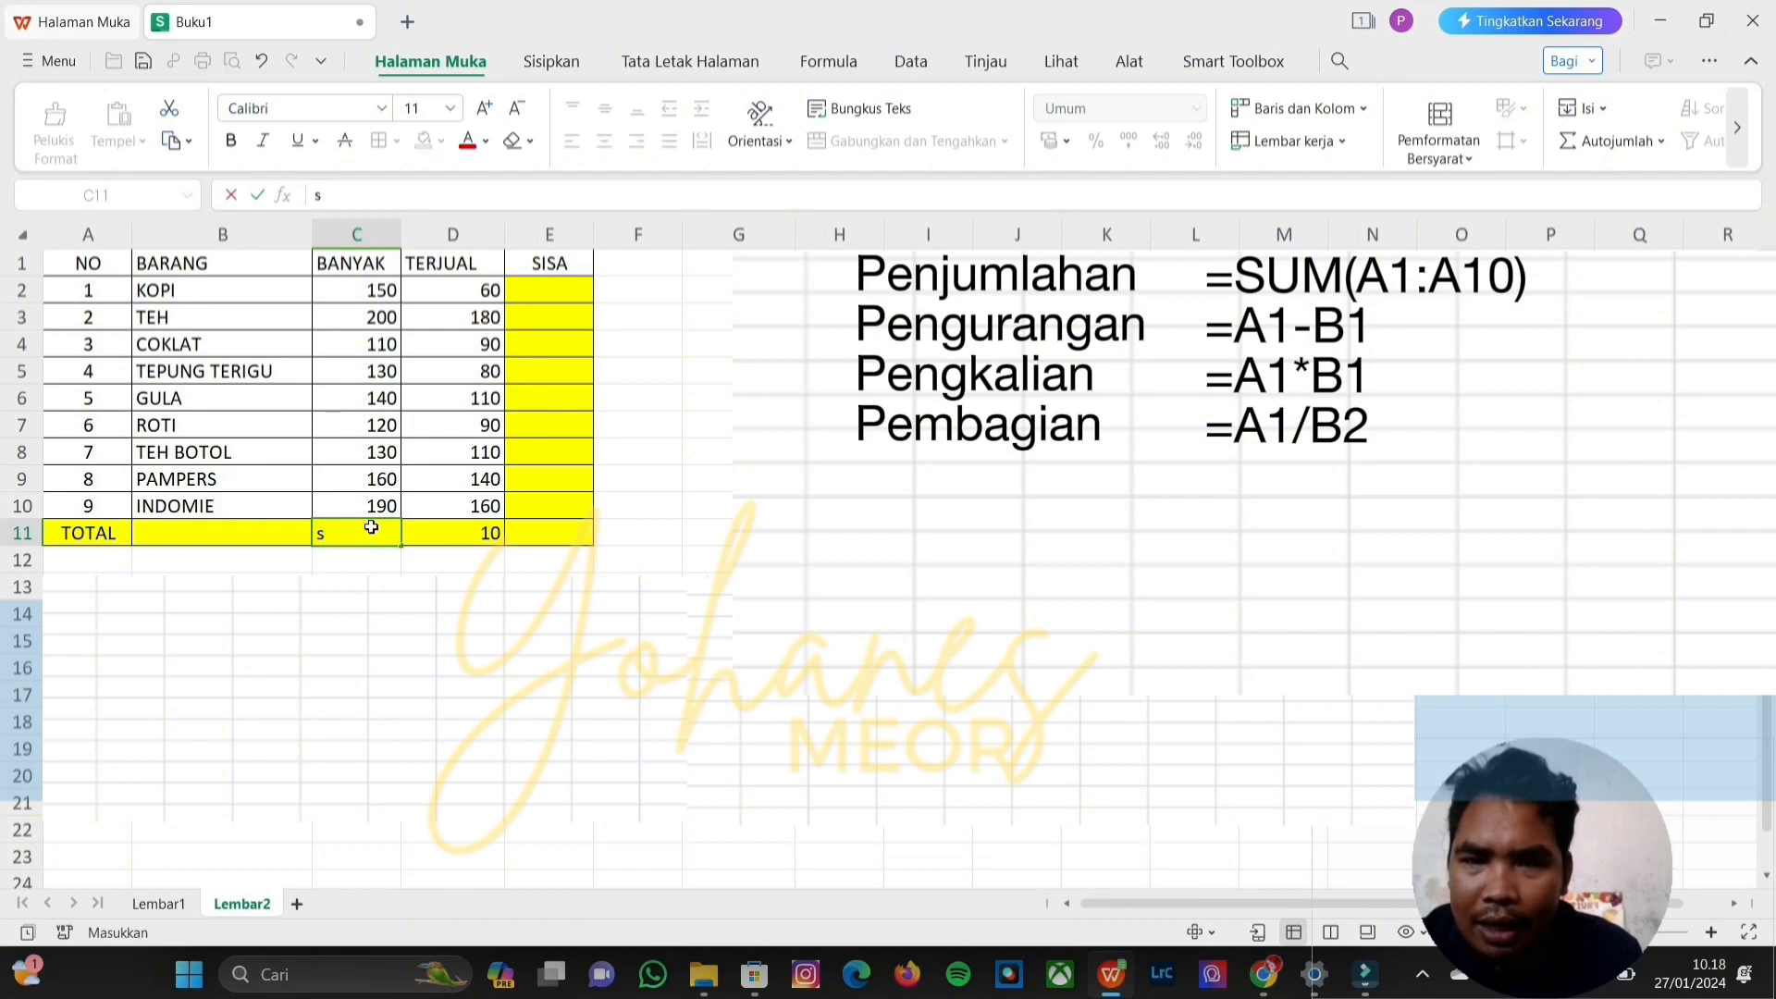
text(SUM)
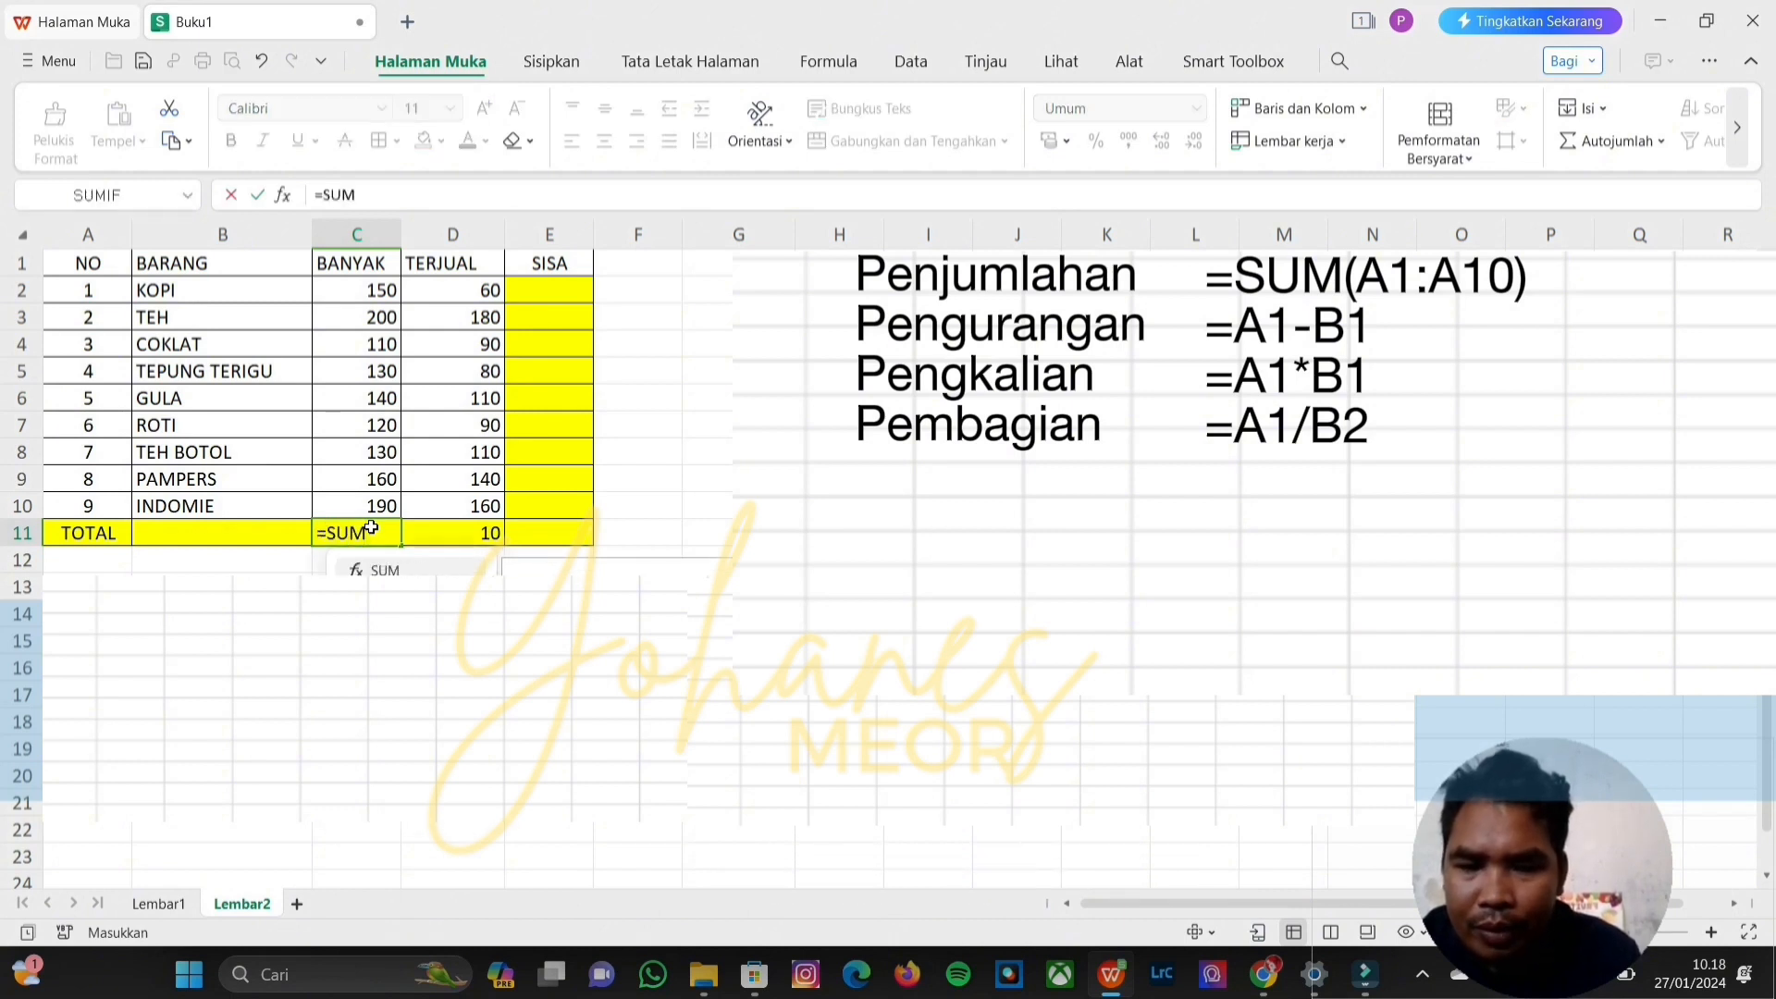
text(()
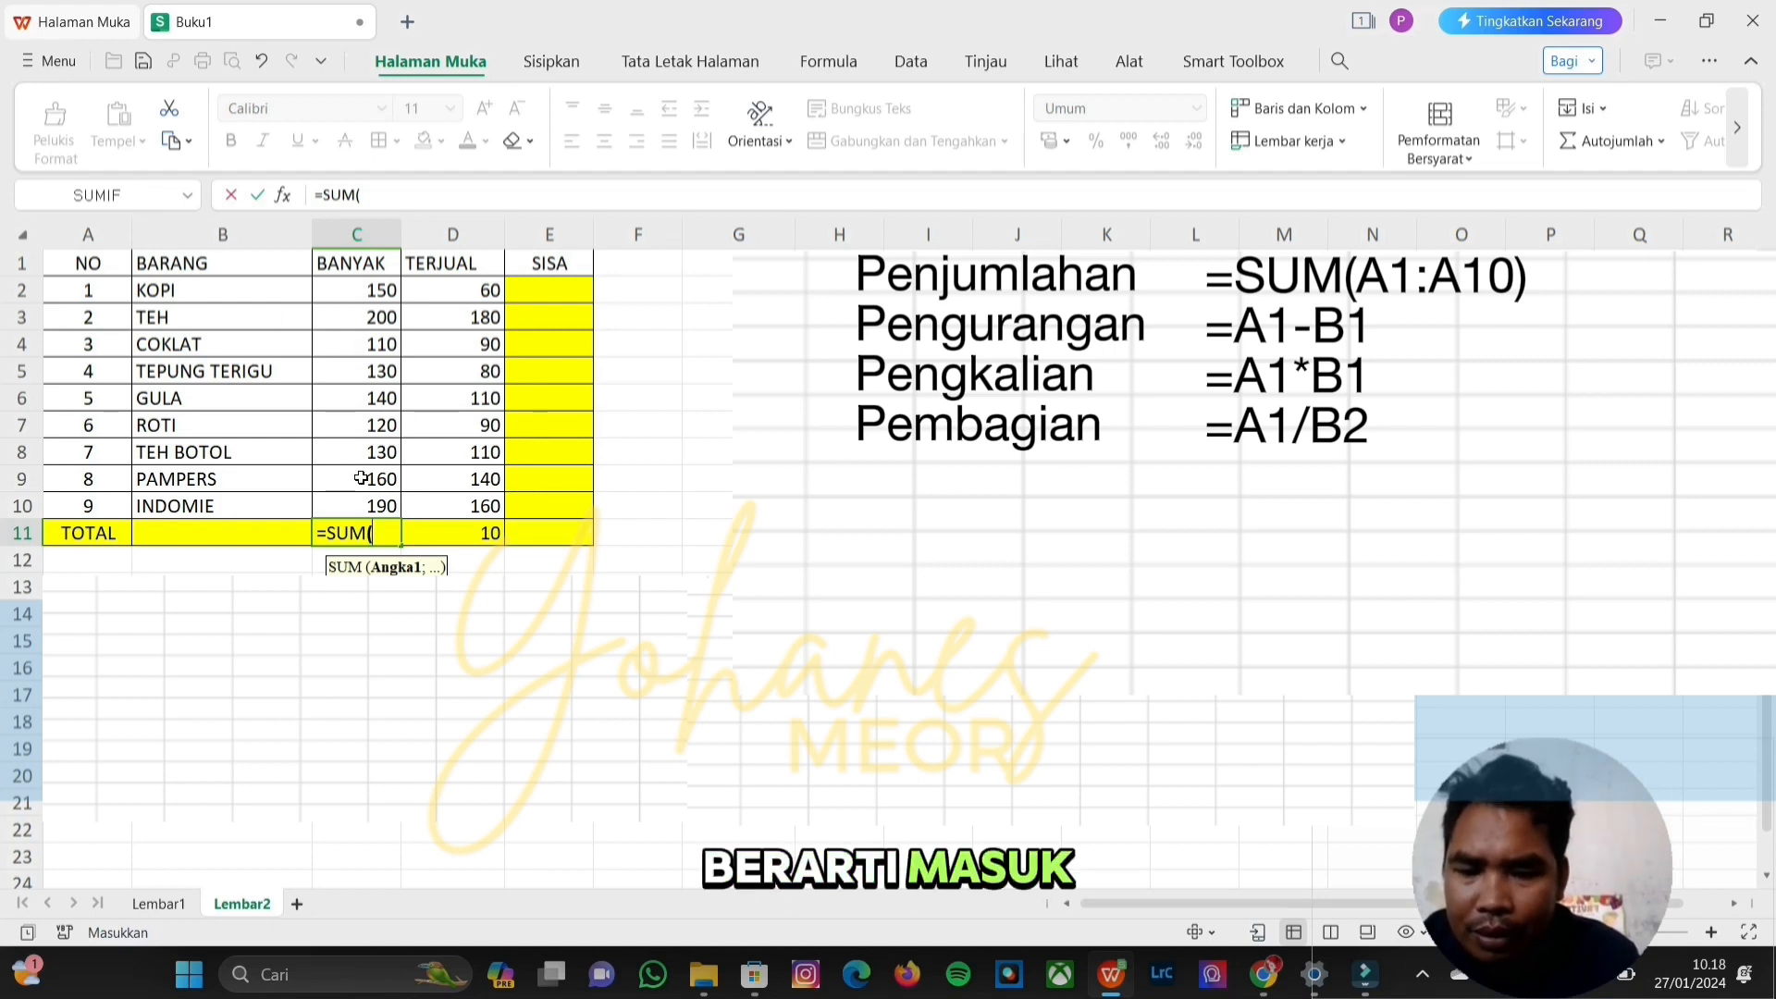
text(C2)
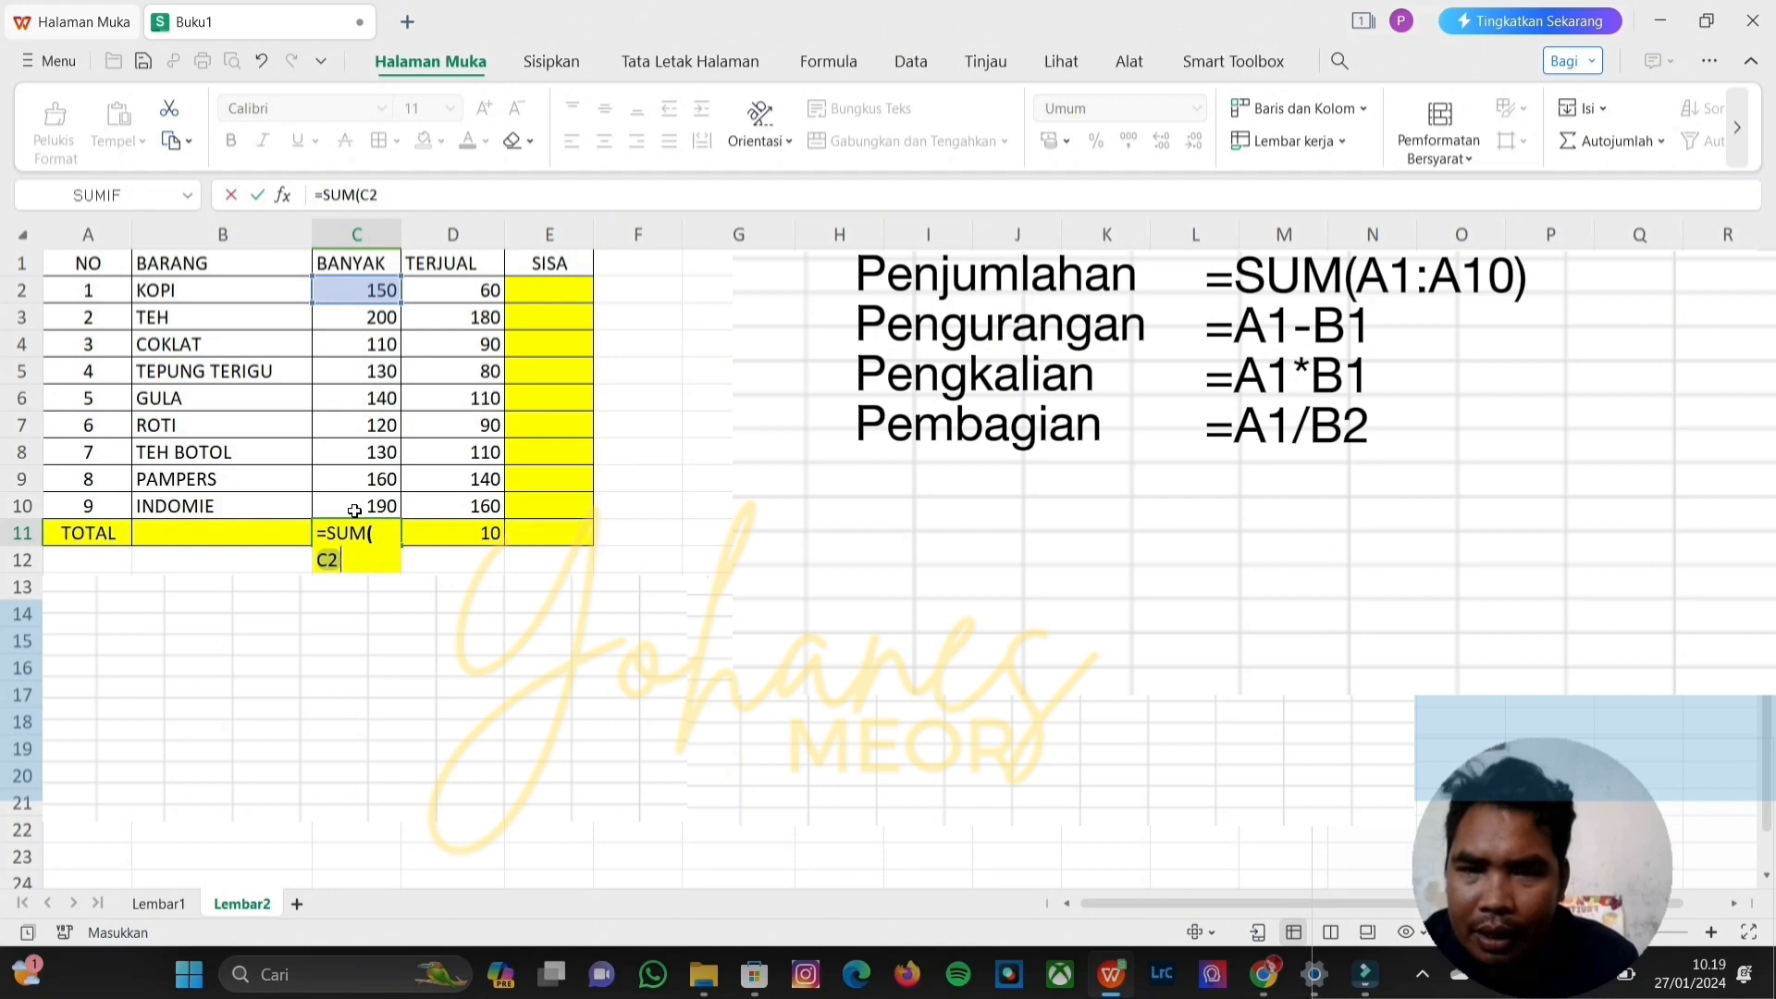
text(:)
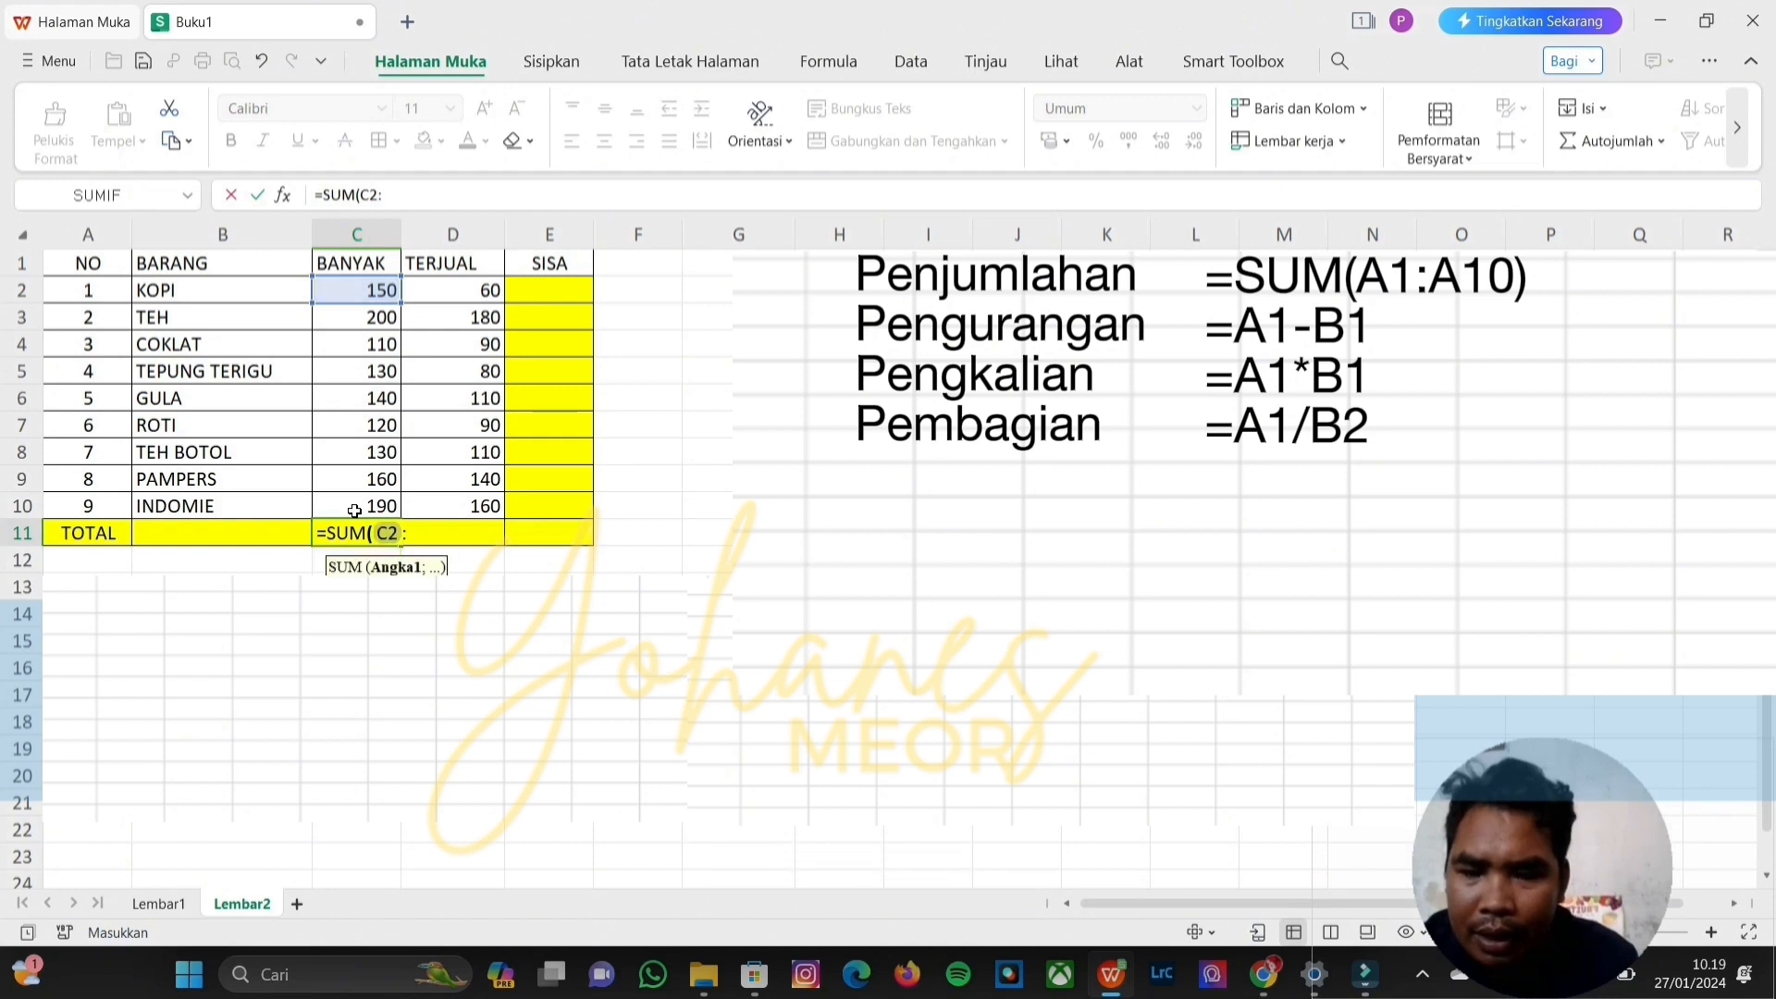
text(C)
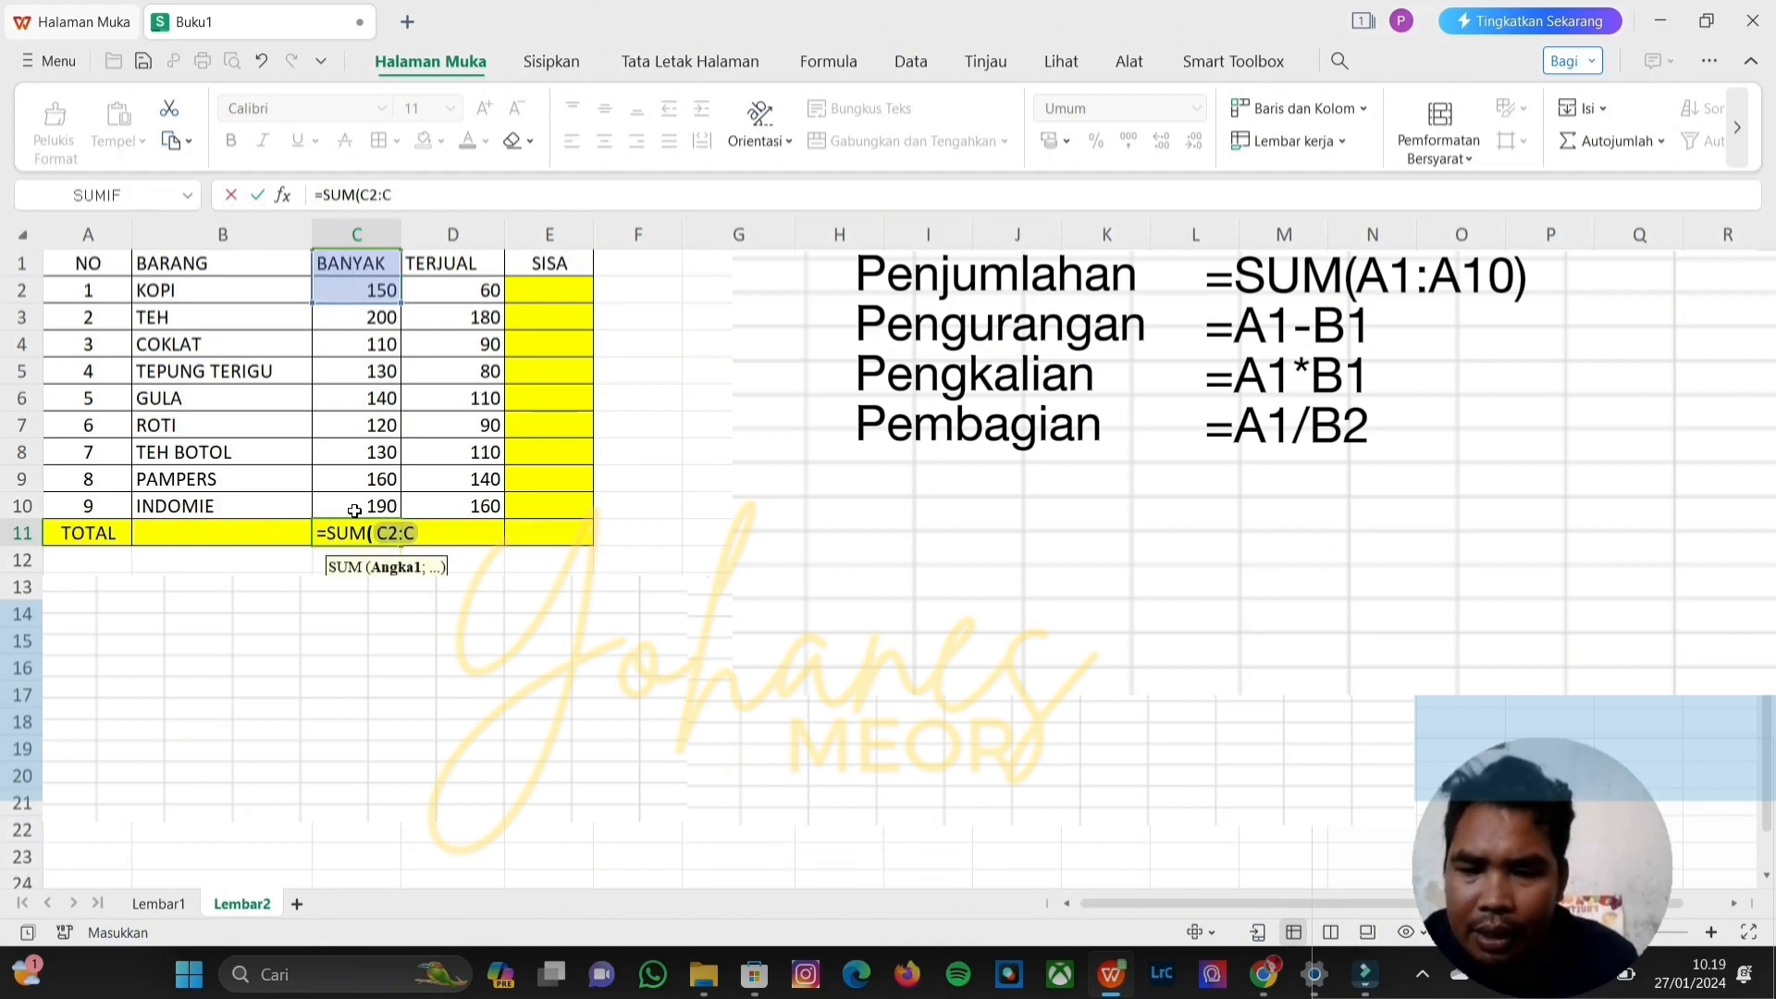
text(10)
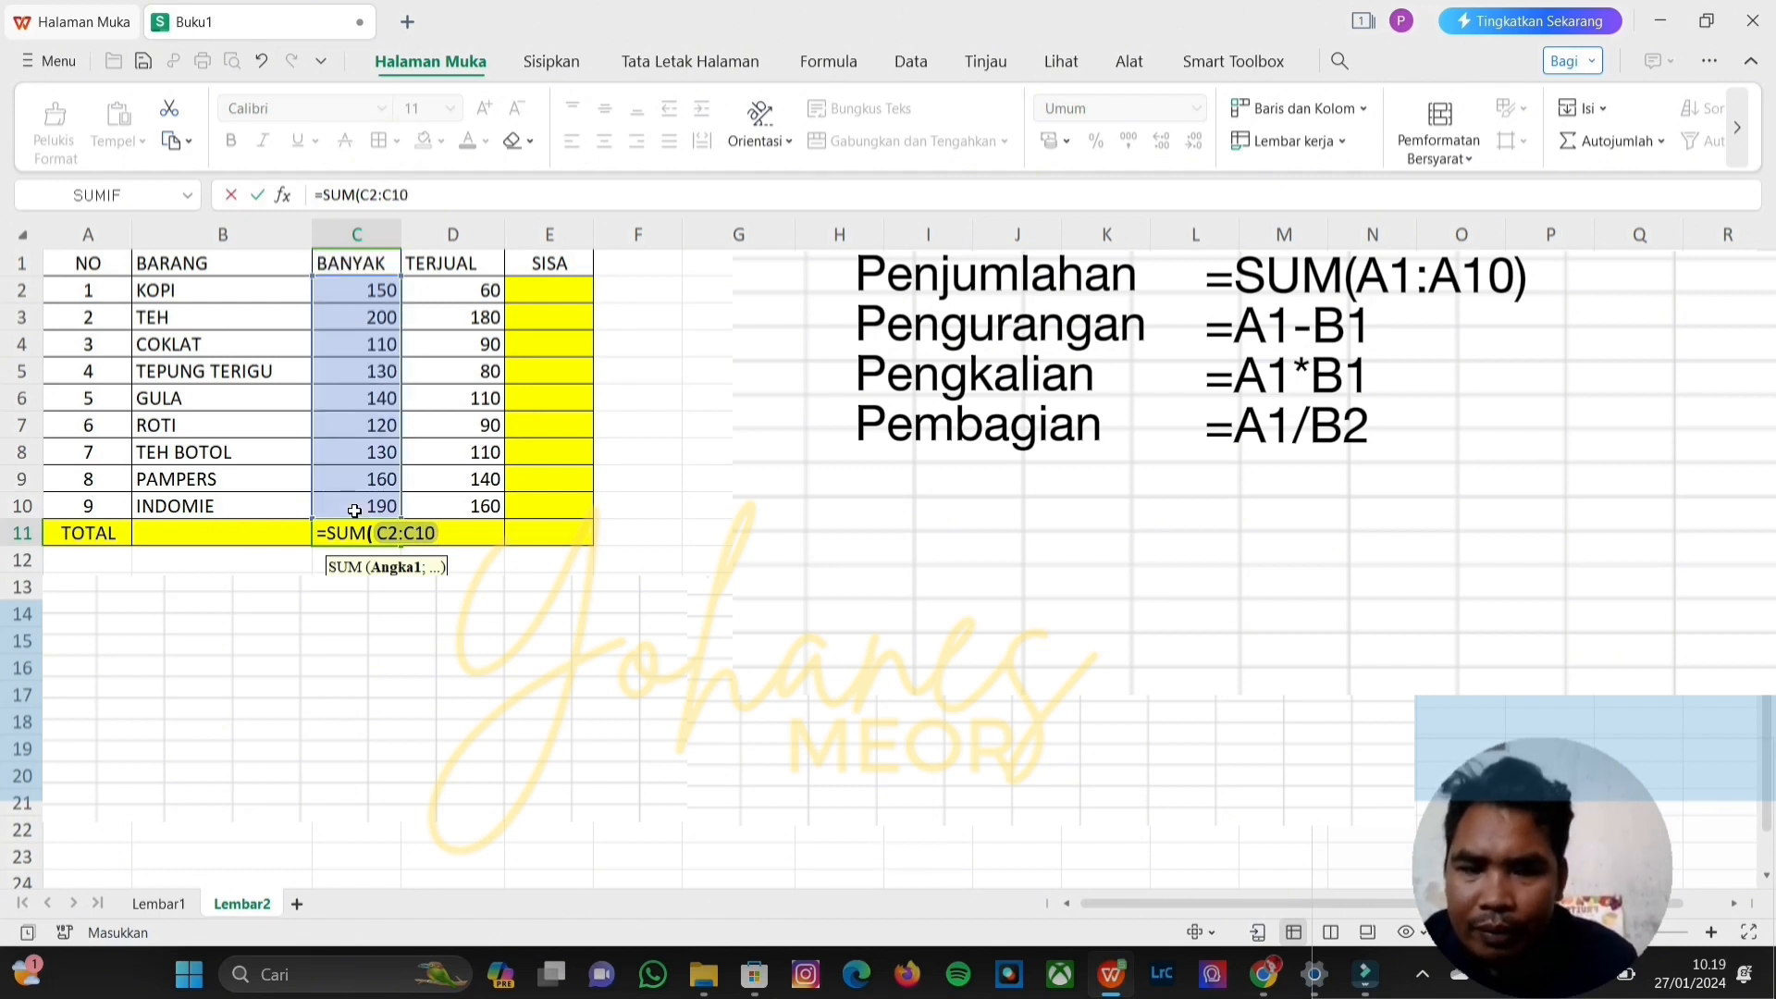
key(Return)
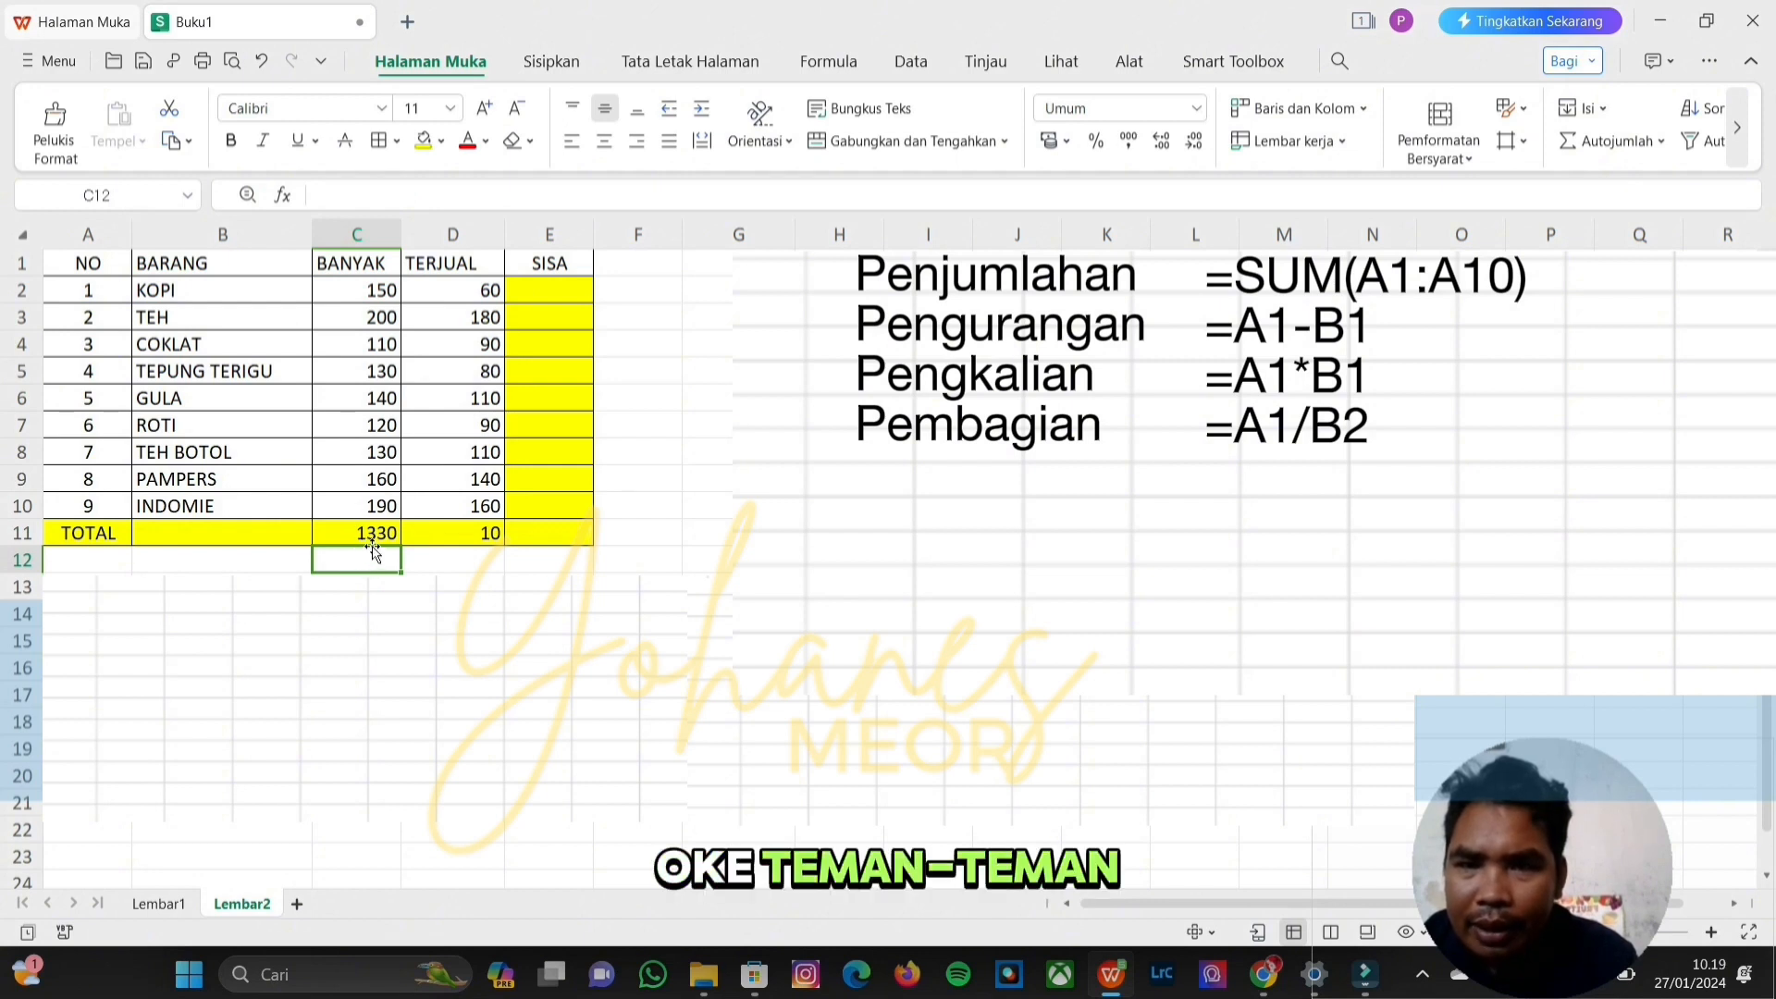
click(375, 541)
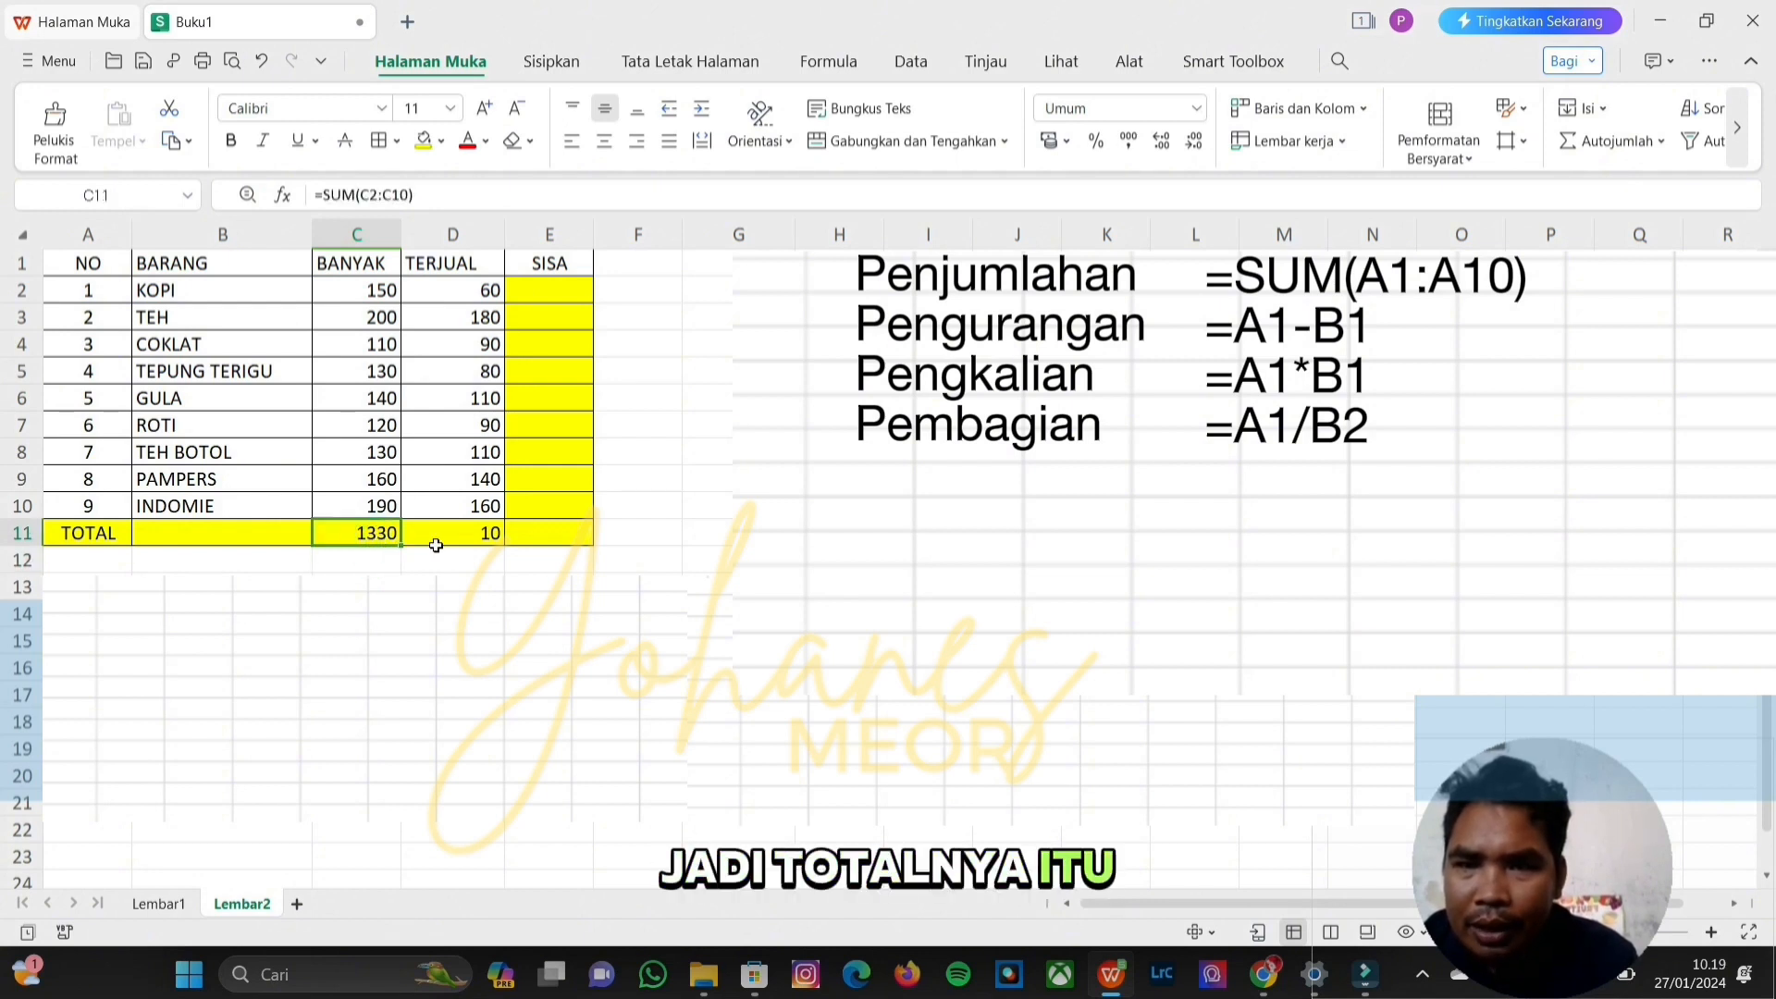
- Clear the existing value from the TERJUAL total cell D11
click(464, 537)
click(465, 535)
key(Return)
click(468, 533)
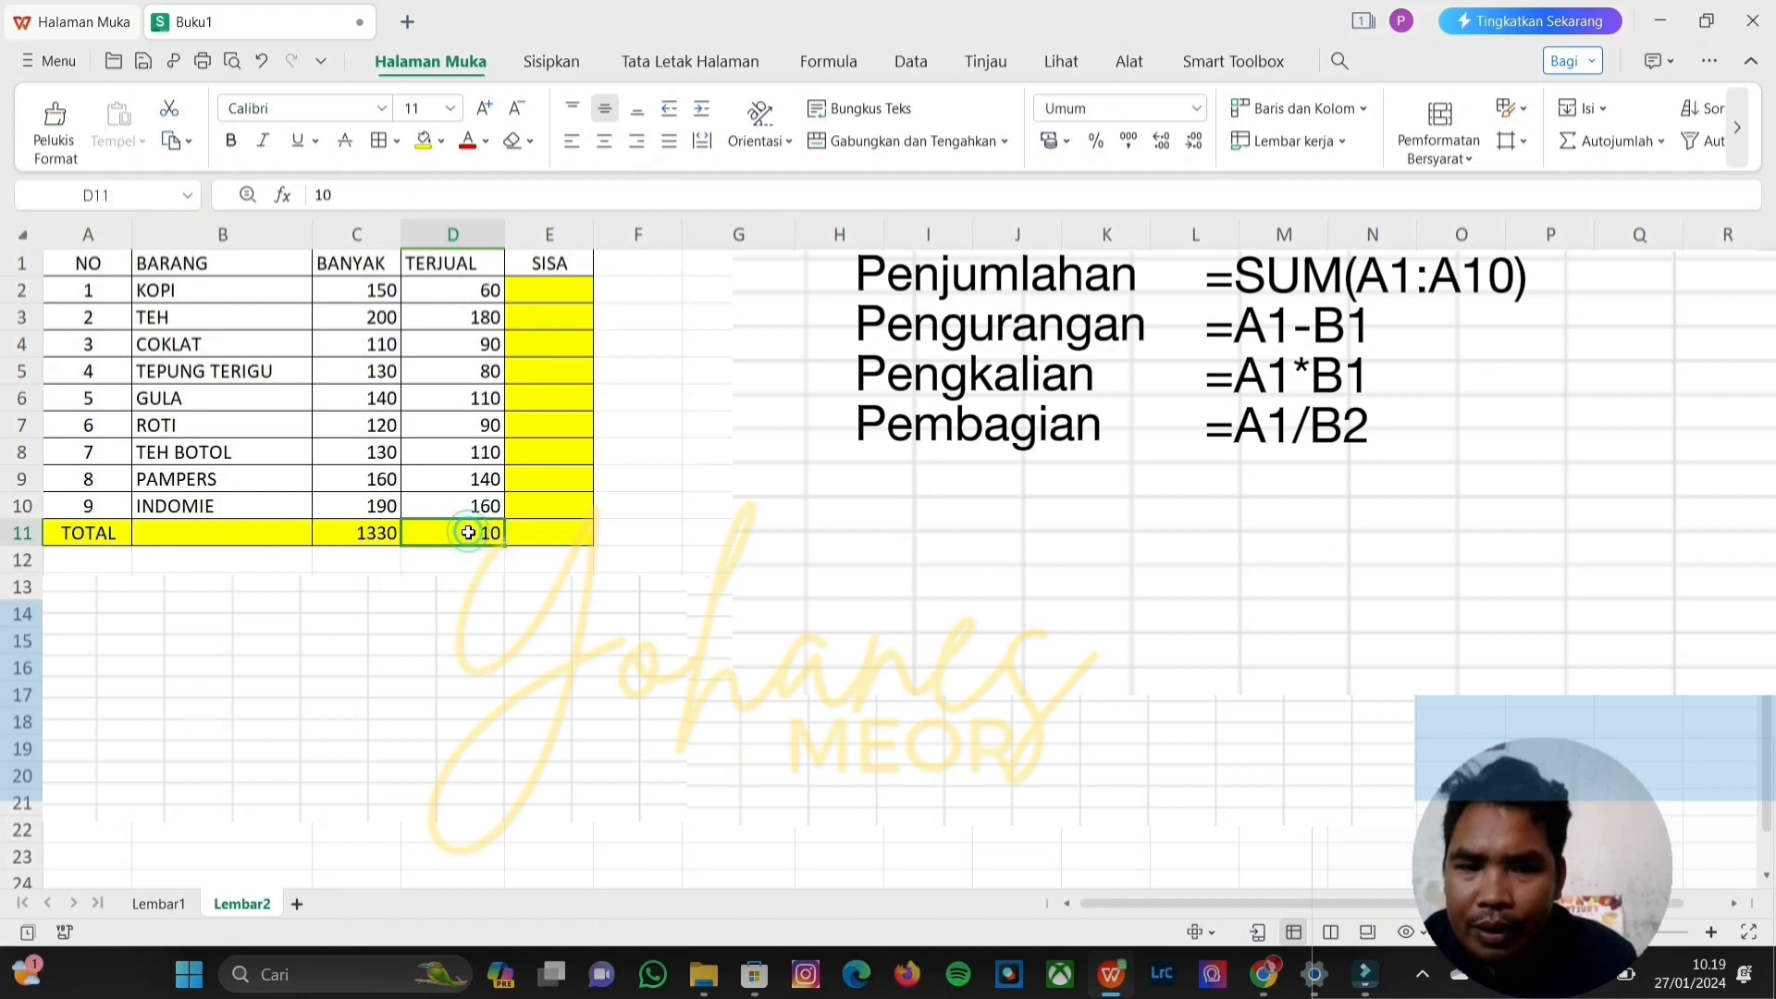
key(BackSpace)
click(461, 580)
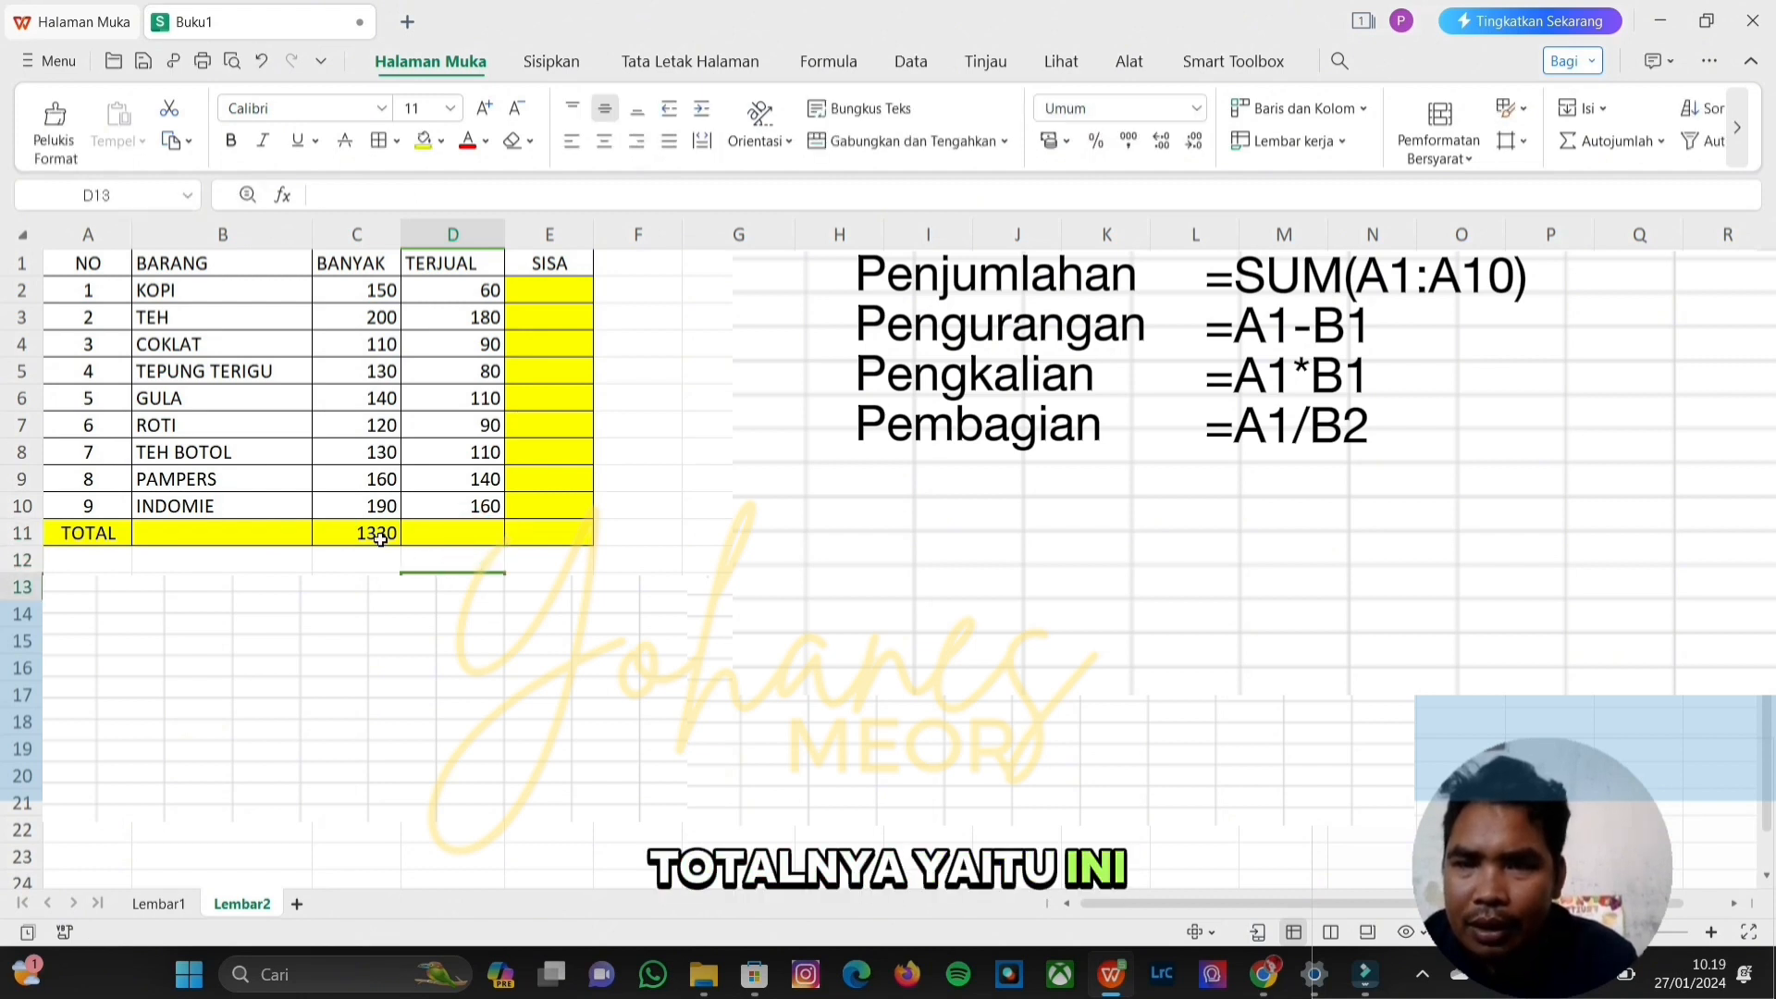
- Total the TERJUAL quantities in cell D11 with the formula =SUM(D2:D10)
click(382, 536)
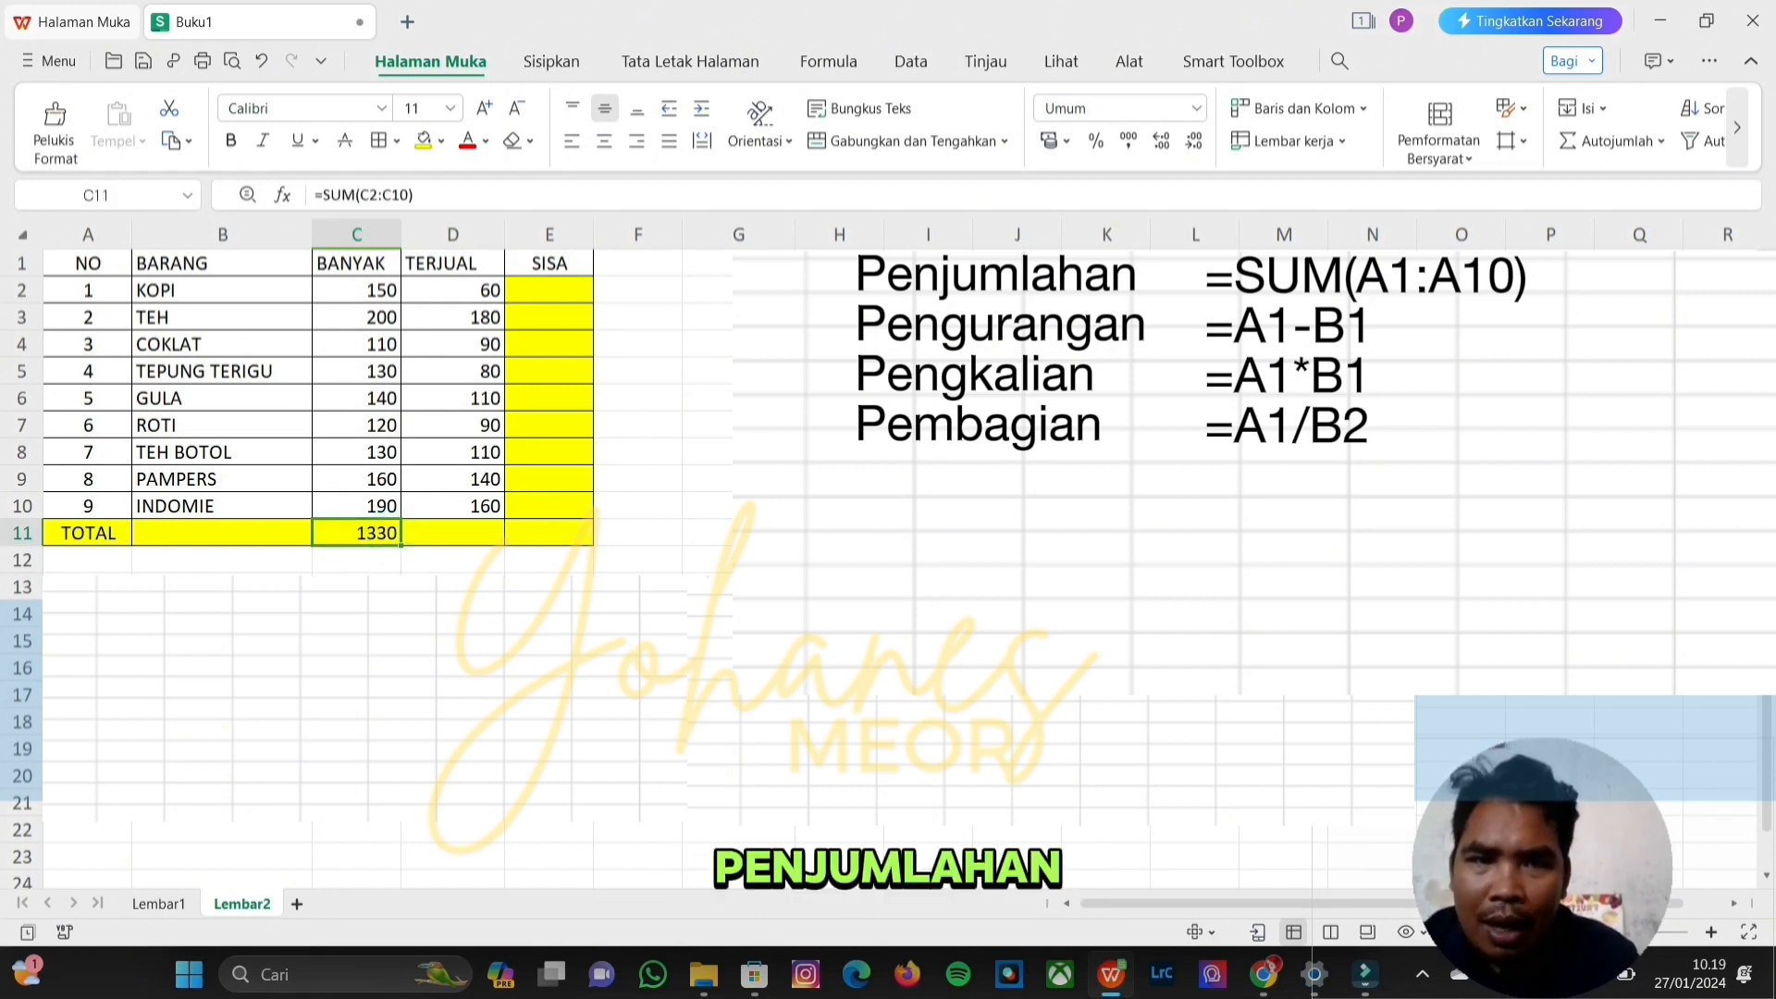
click(1018, 291)
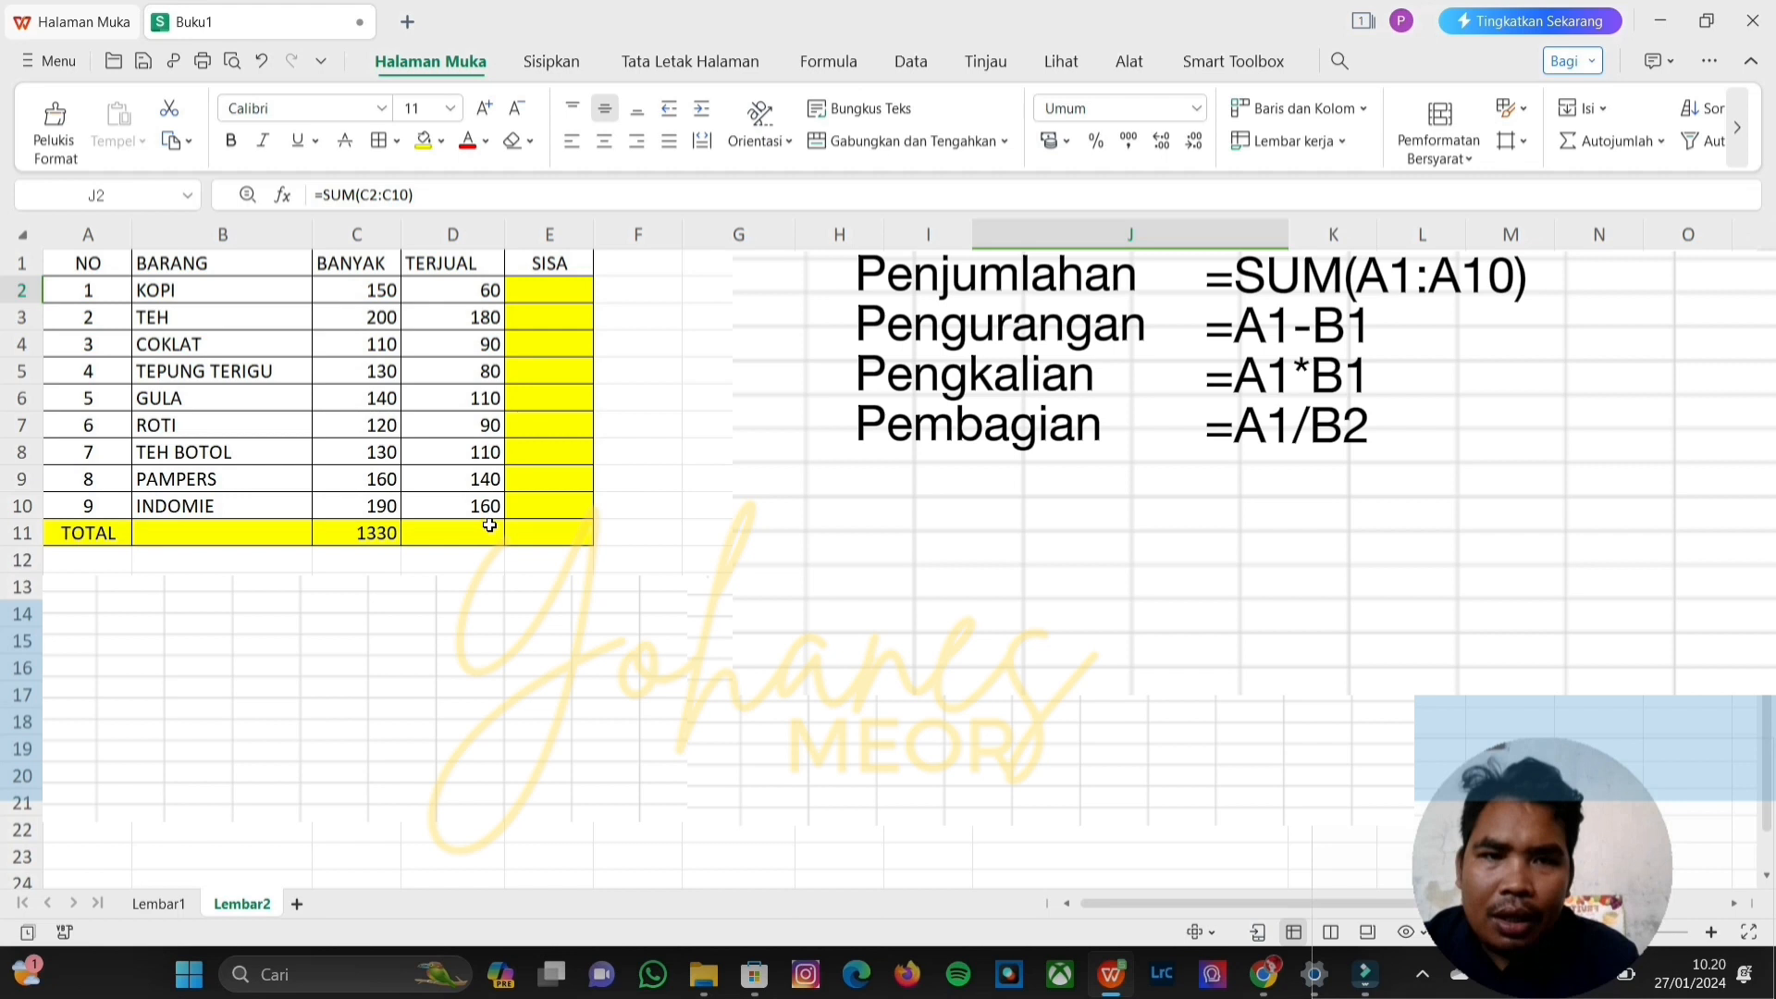
click(492, 530)
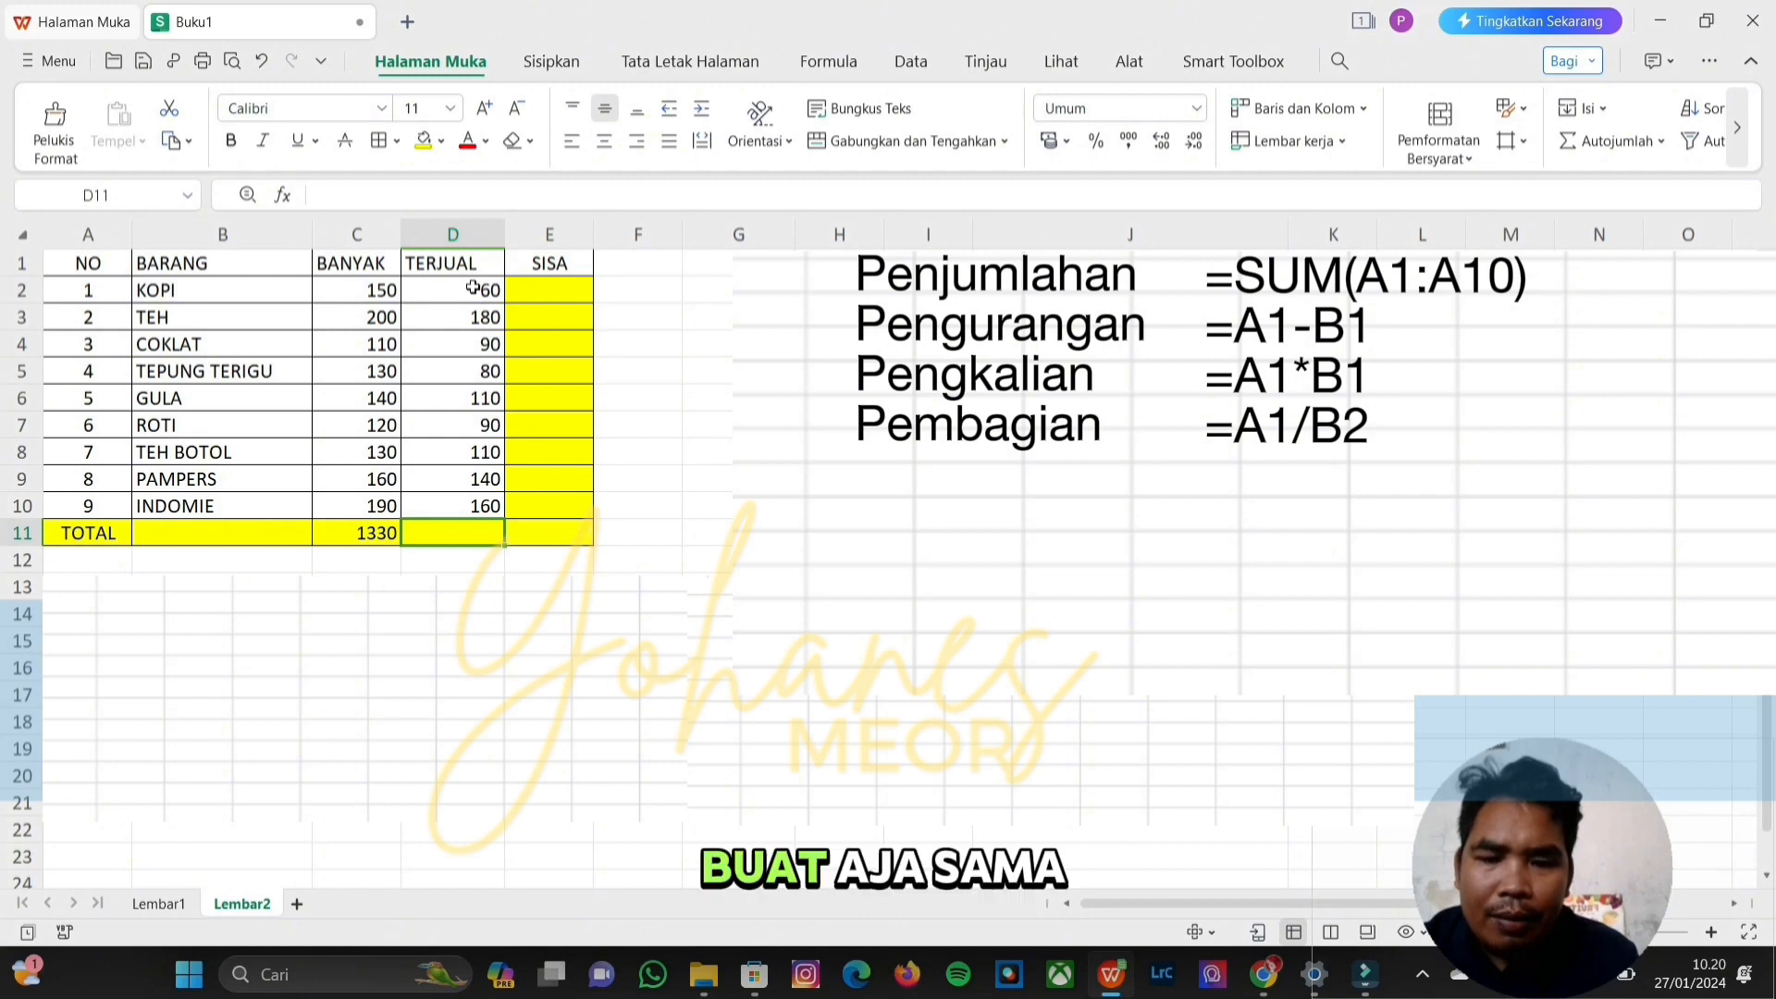
text(=SUM)
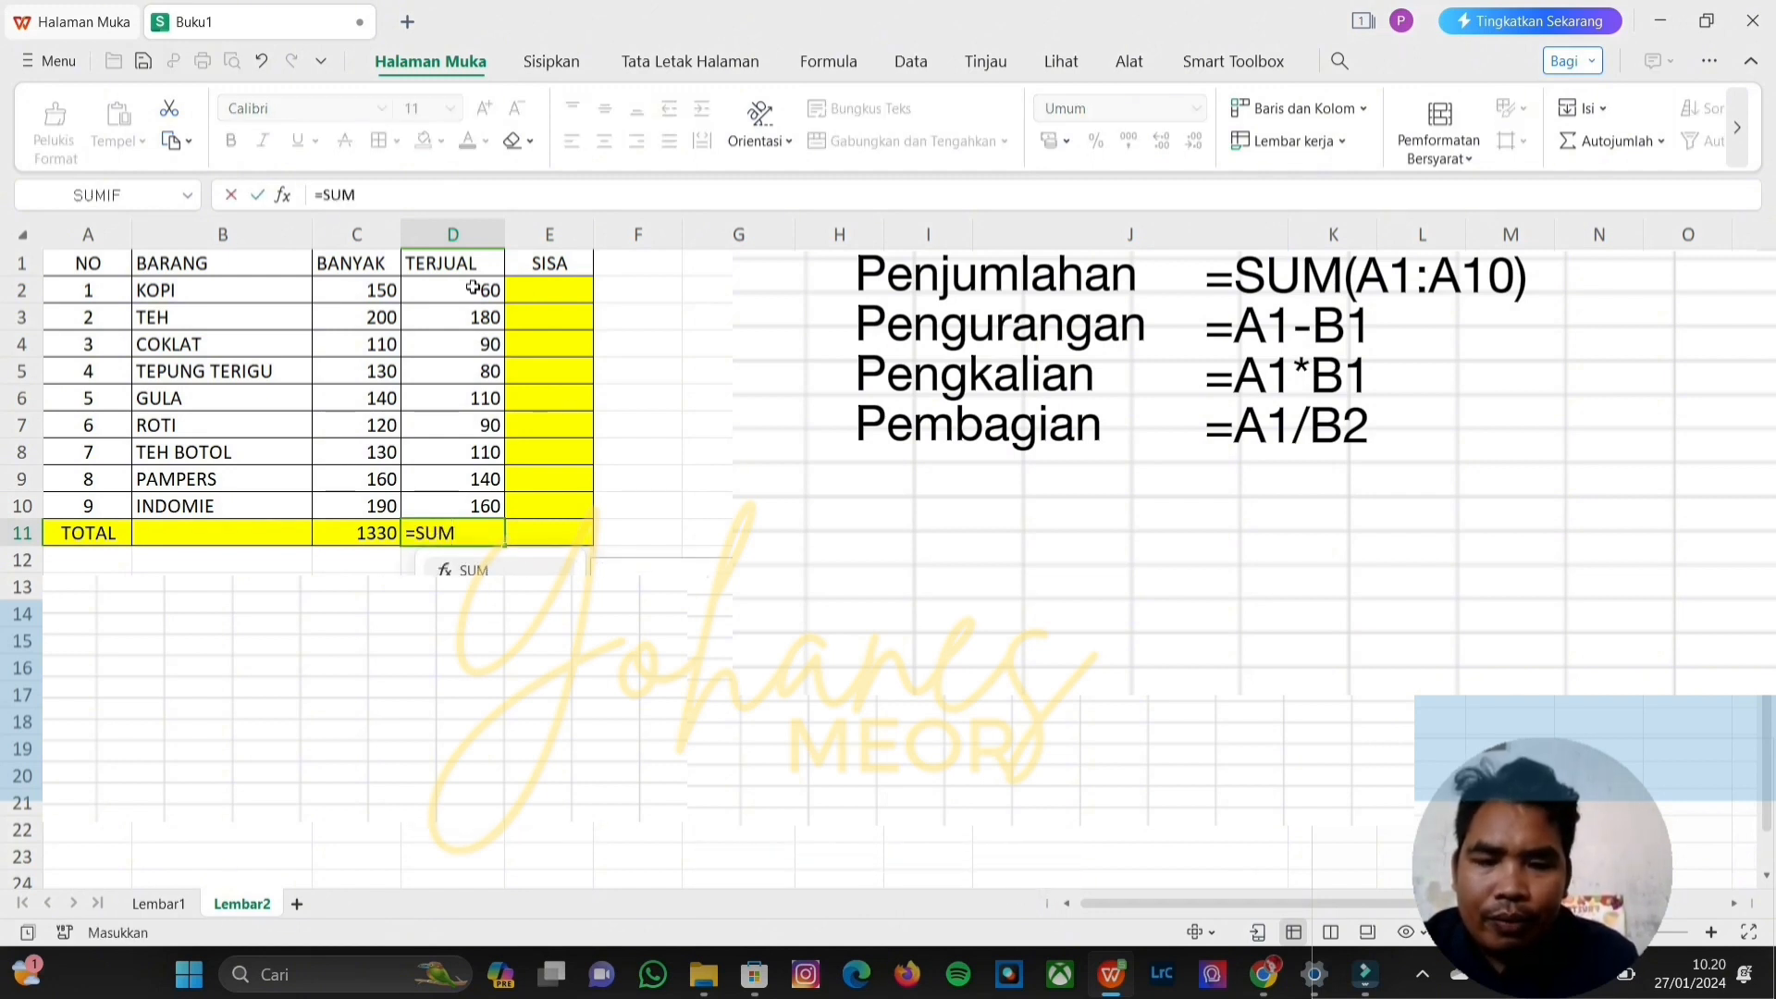
text(()
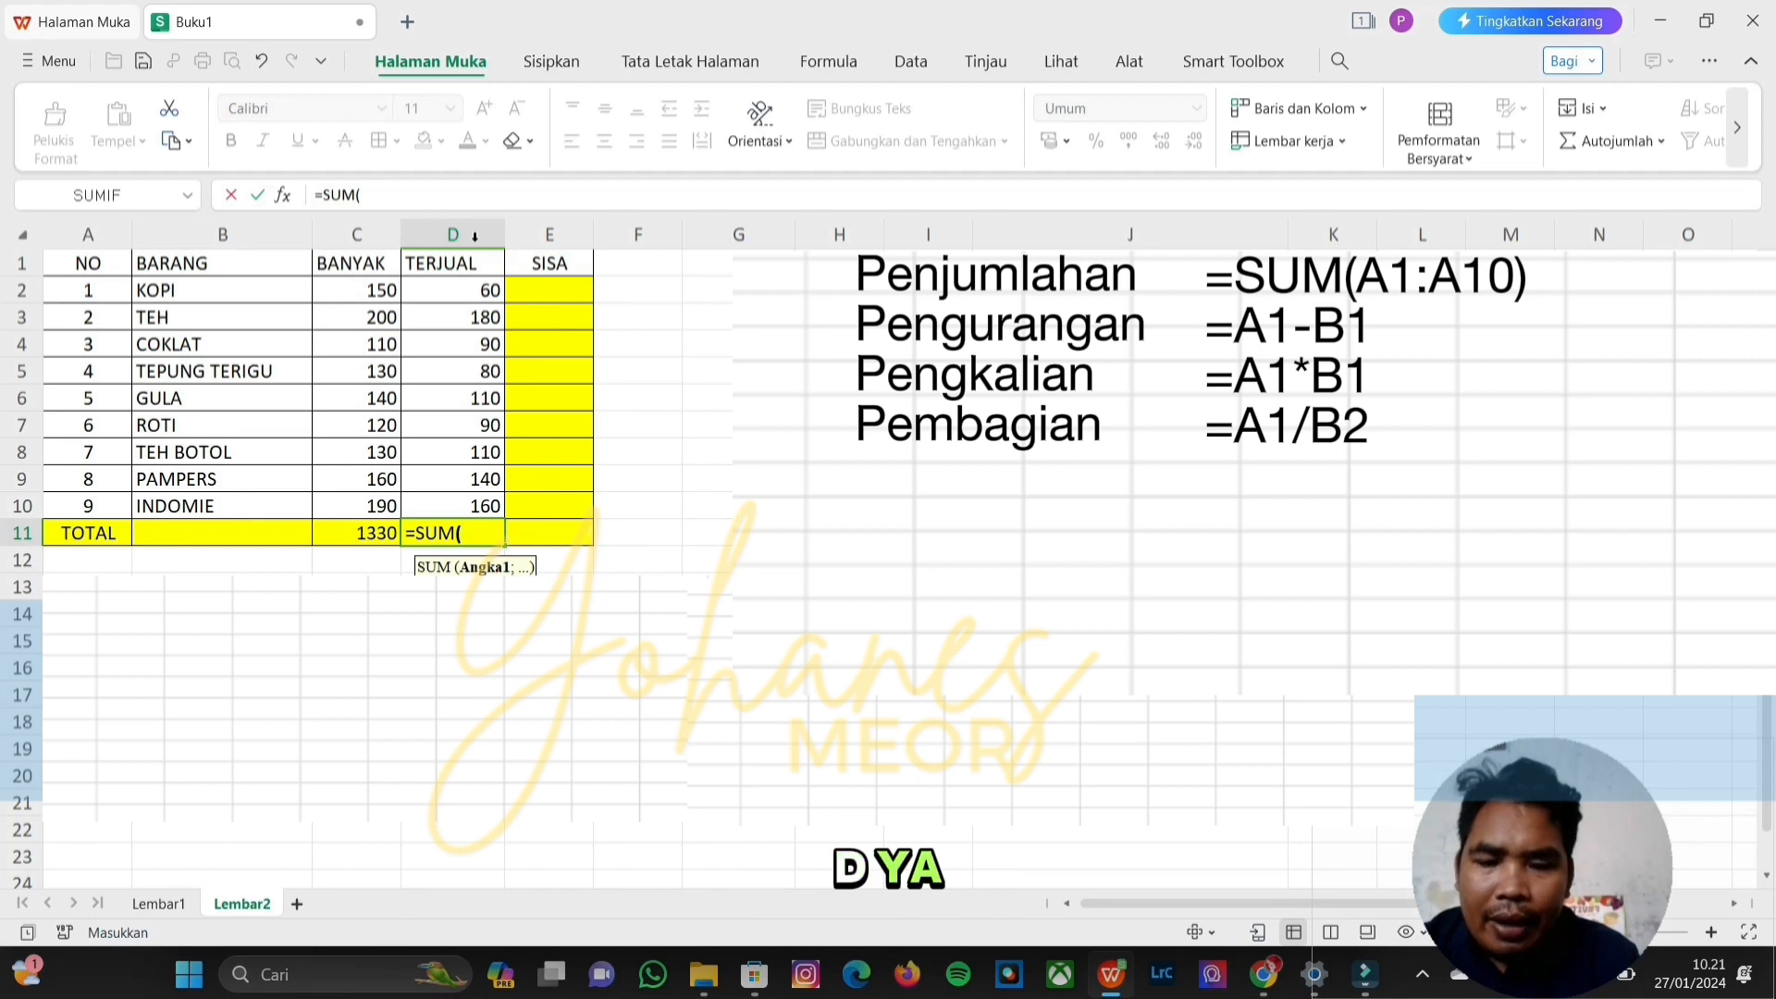
text(D2)
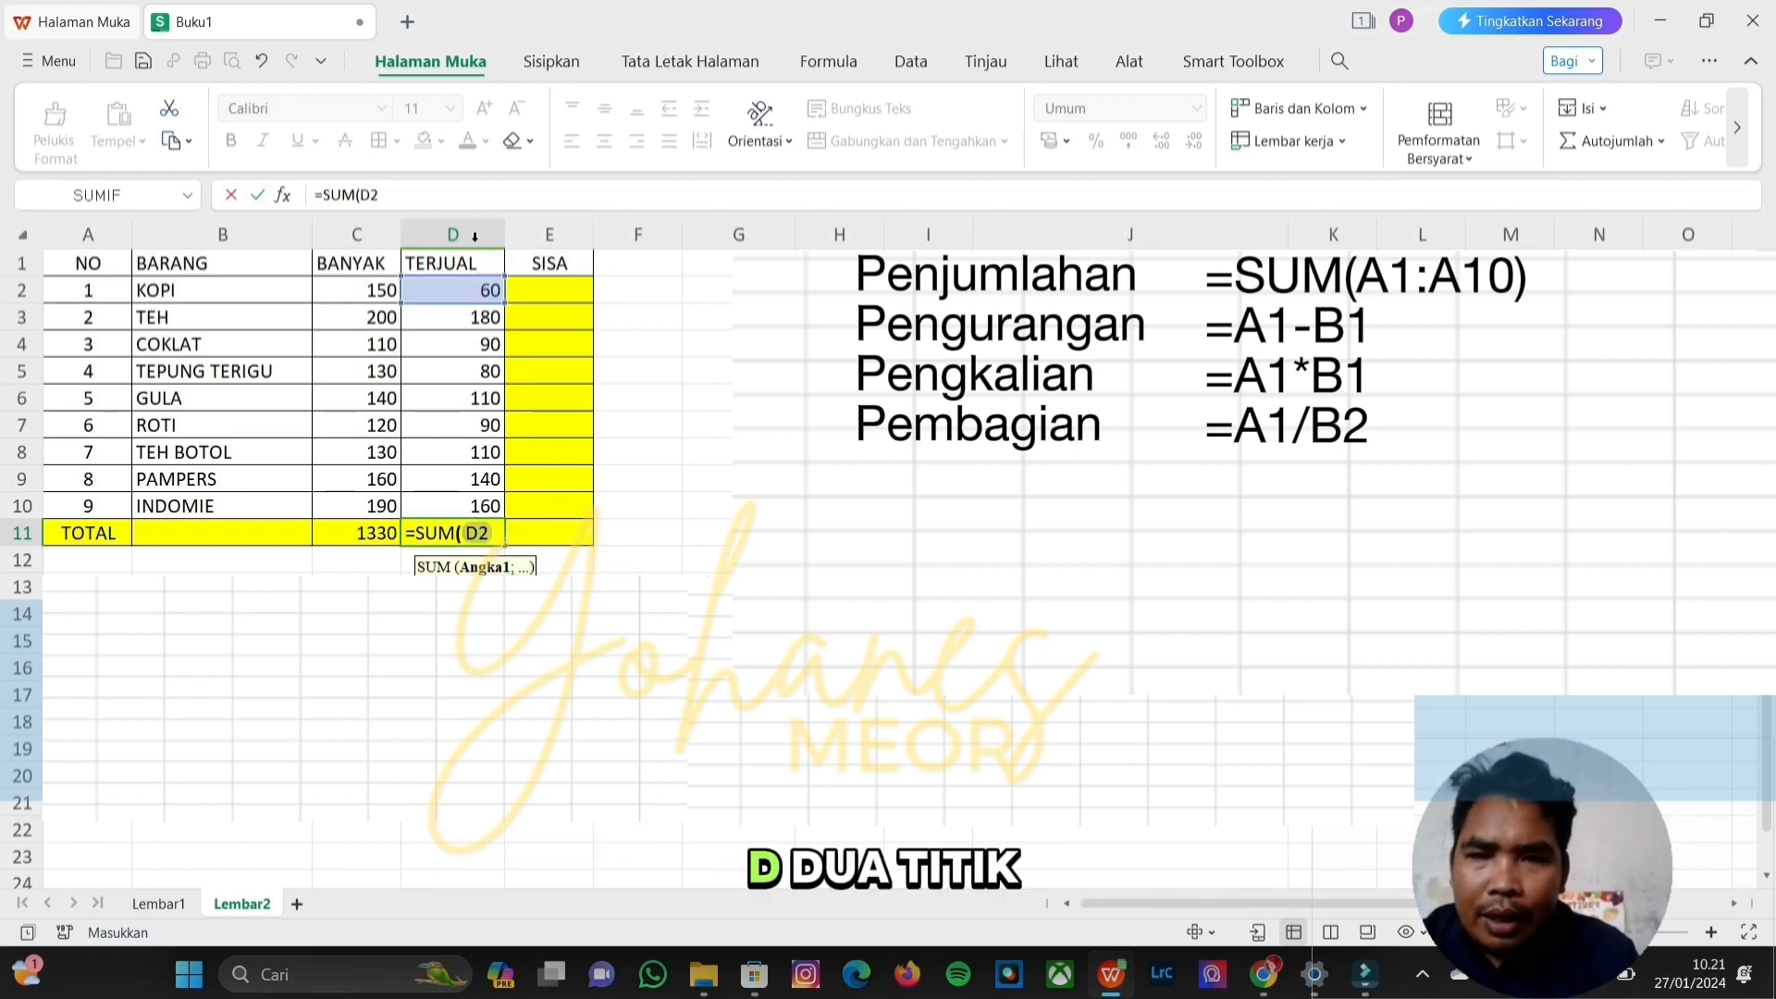
text(:D10)
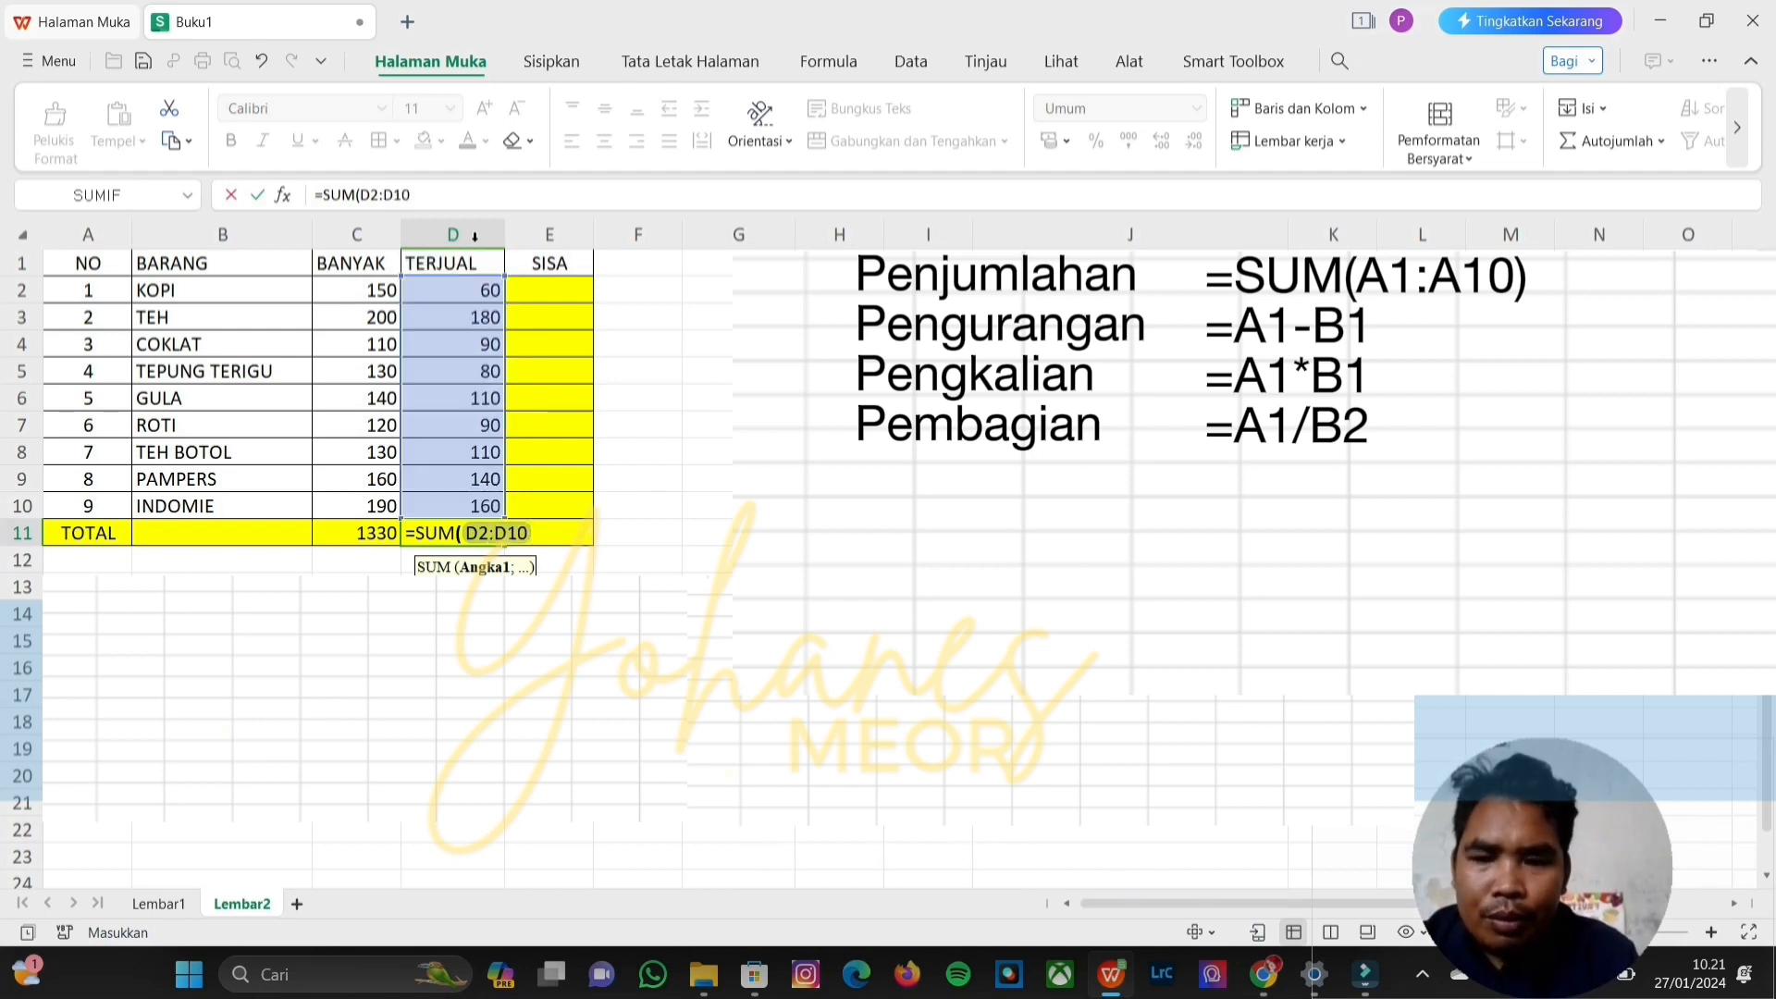
text())
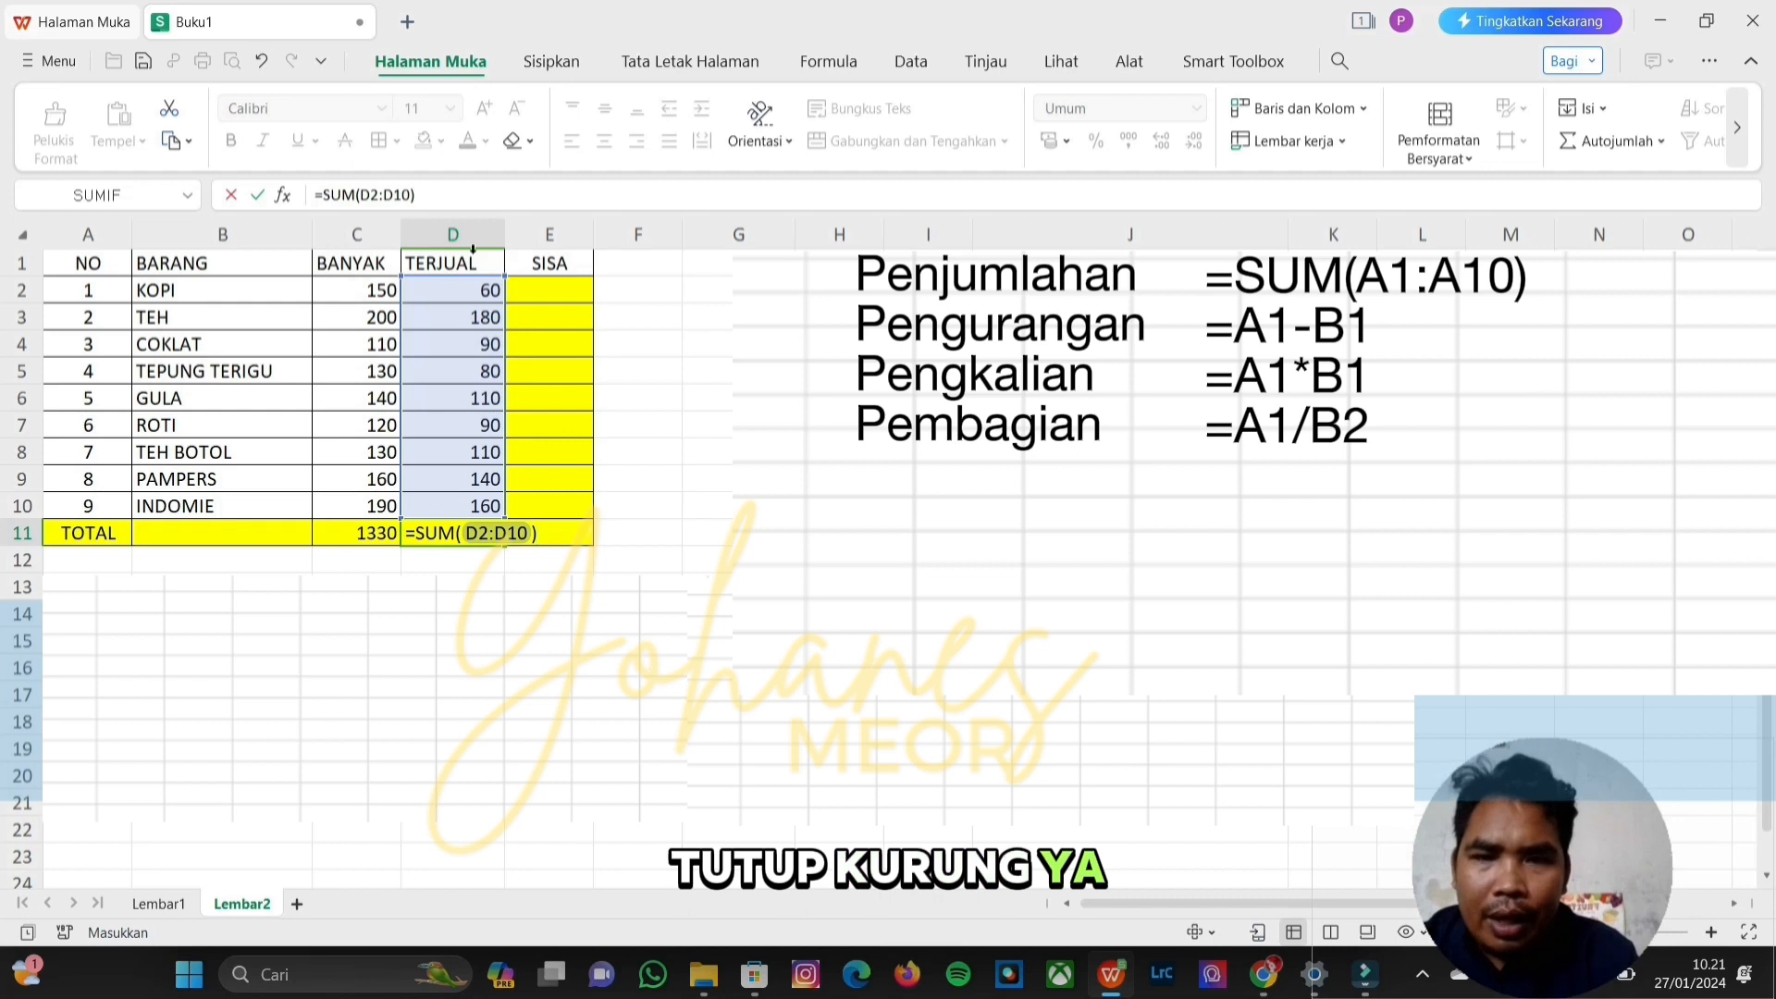
key(Return)
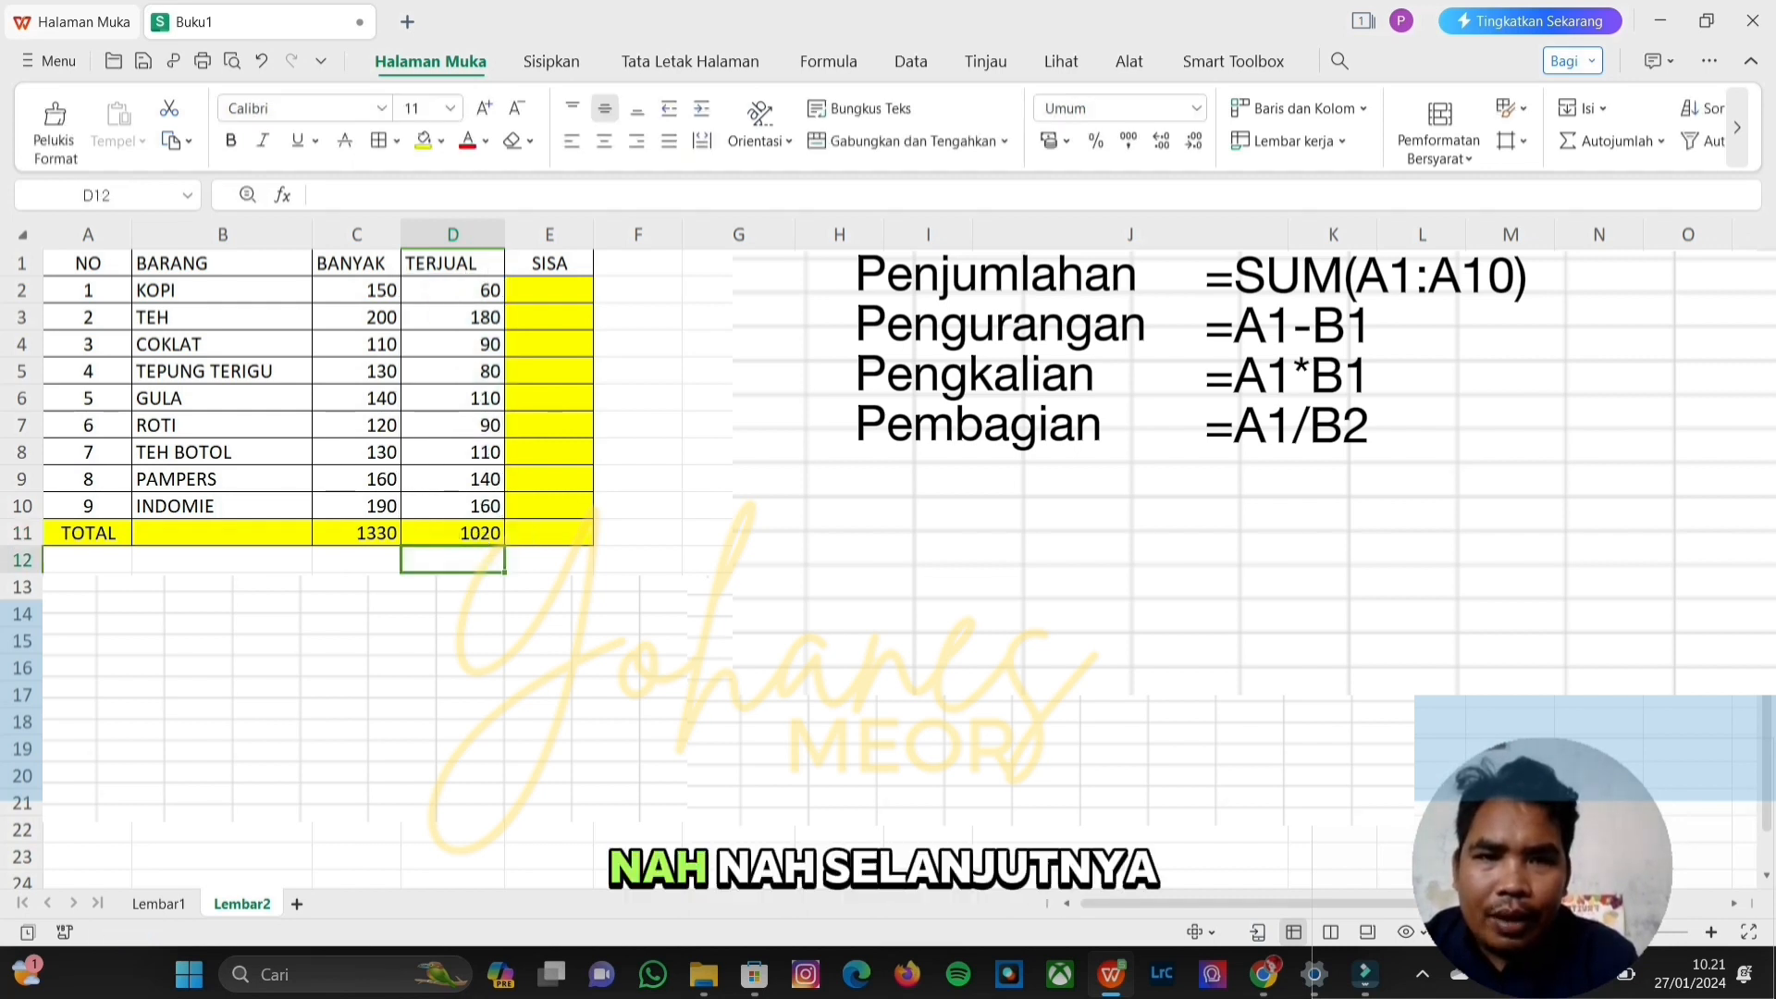
- Calculate the remaining KOPI stock in the SISA cell E2 with the formula =C2-D2
click(1129, 317)
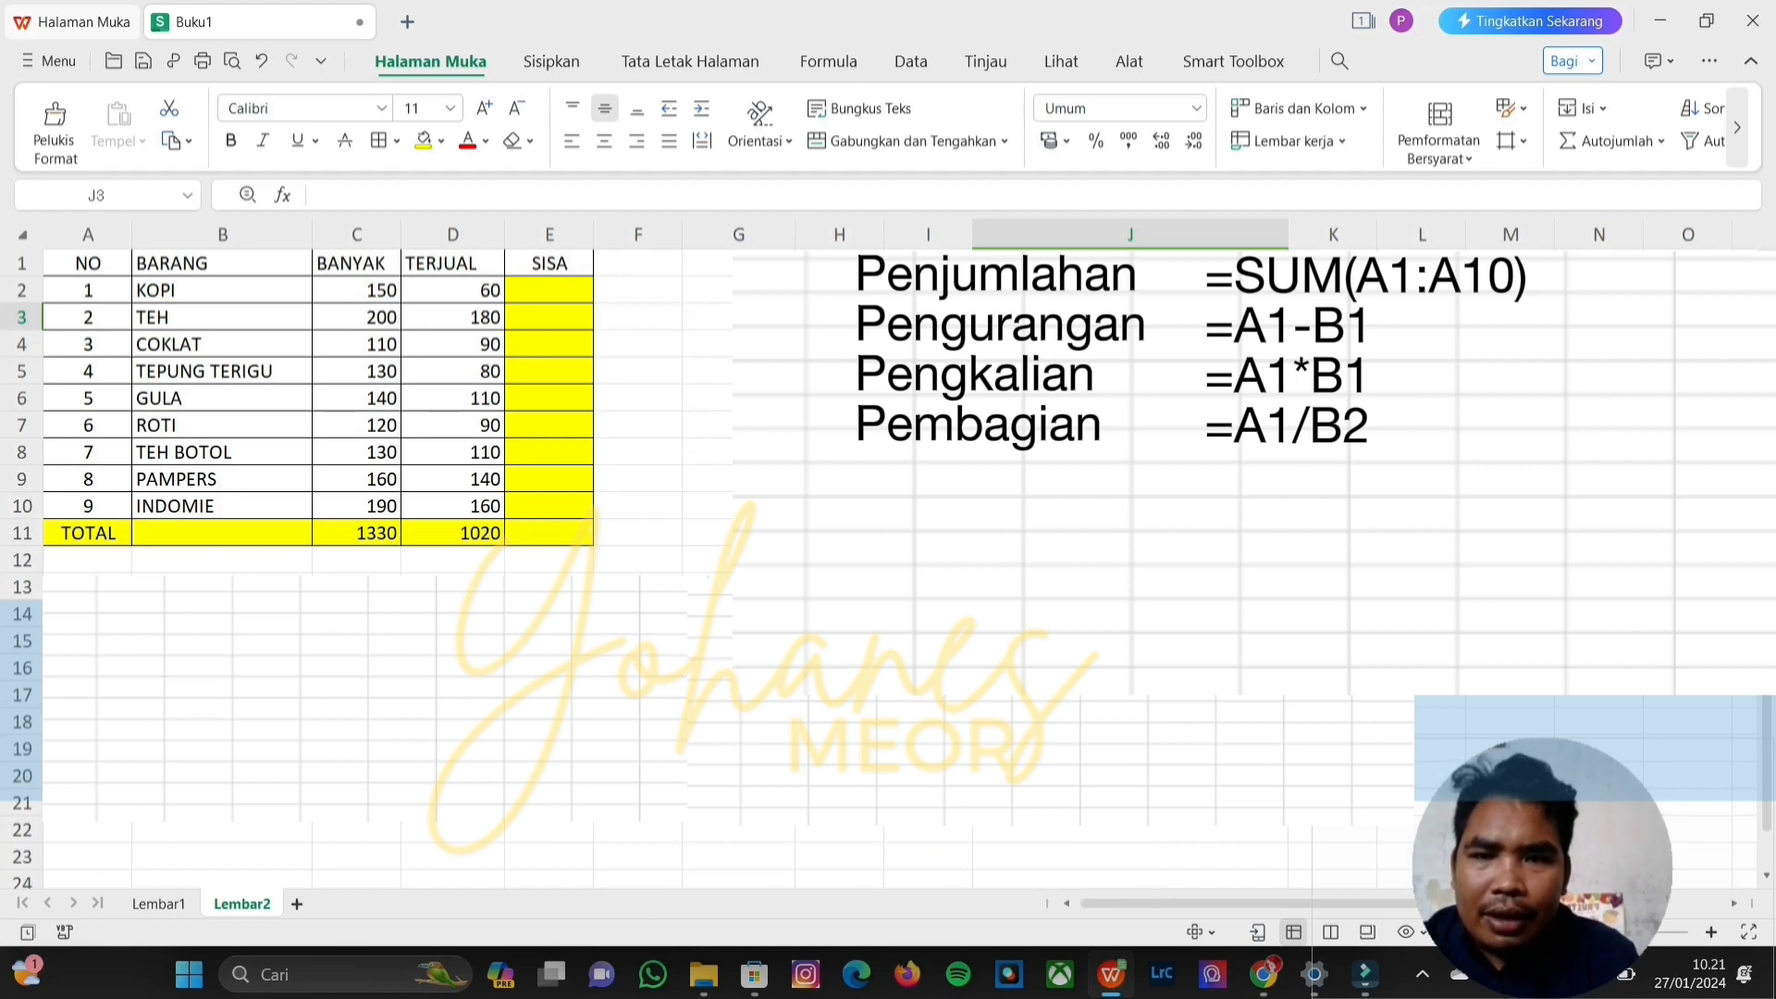
click(703, 477)
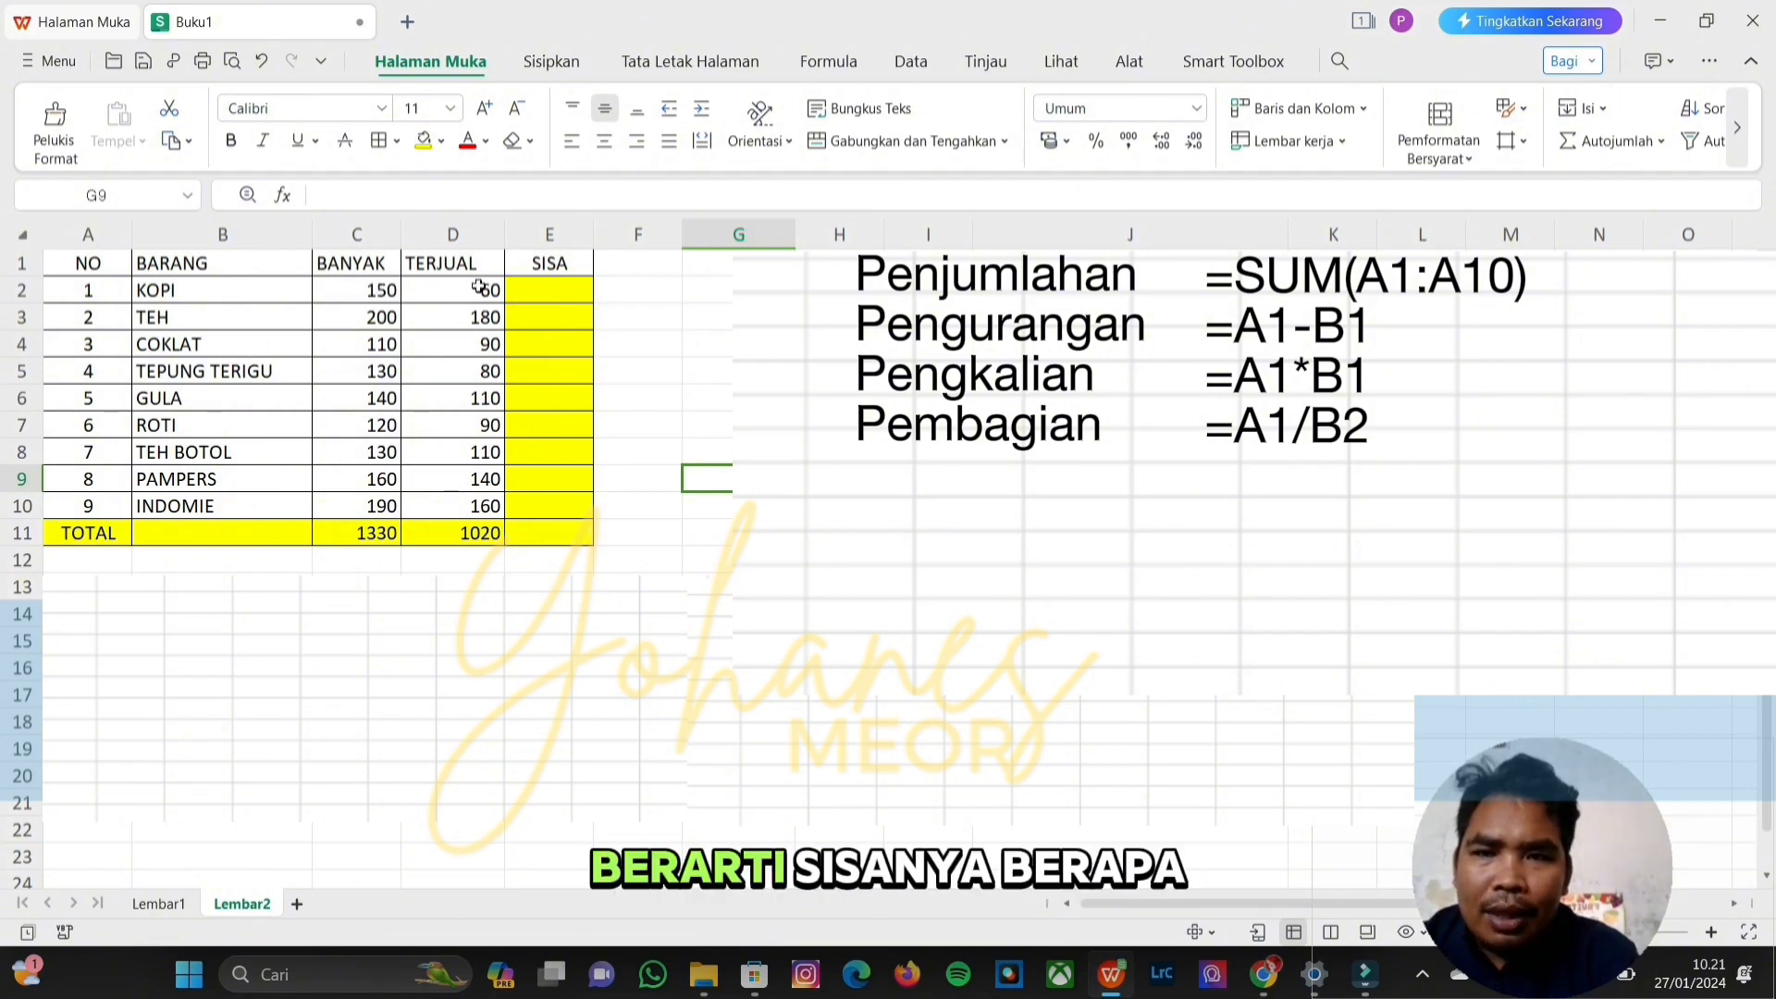
click(553, 290)
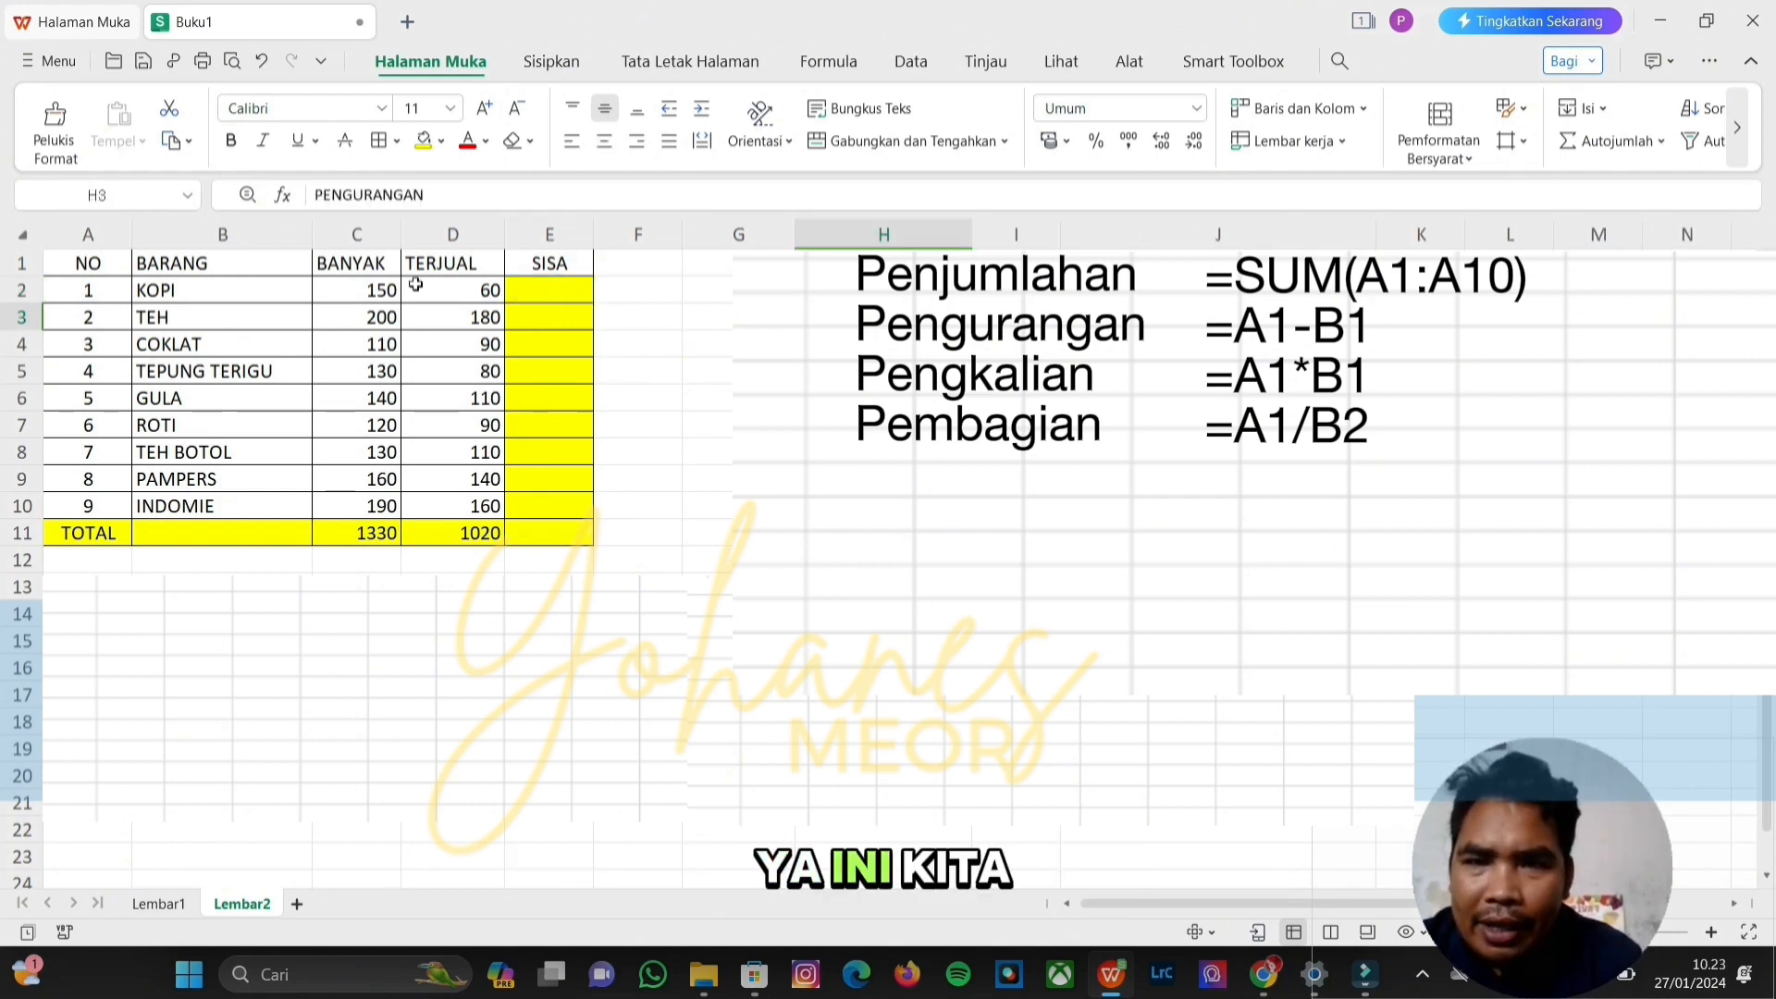
click(556, 289)
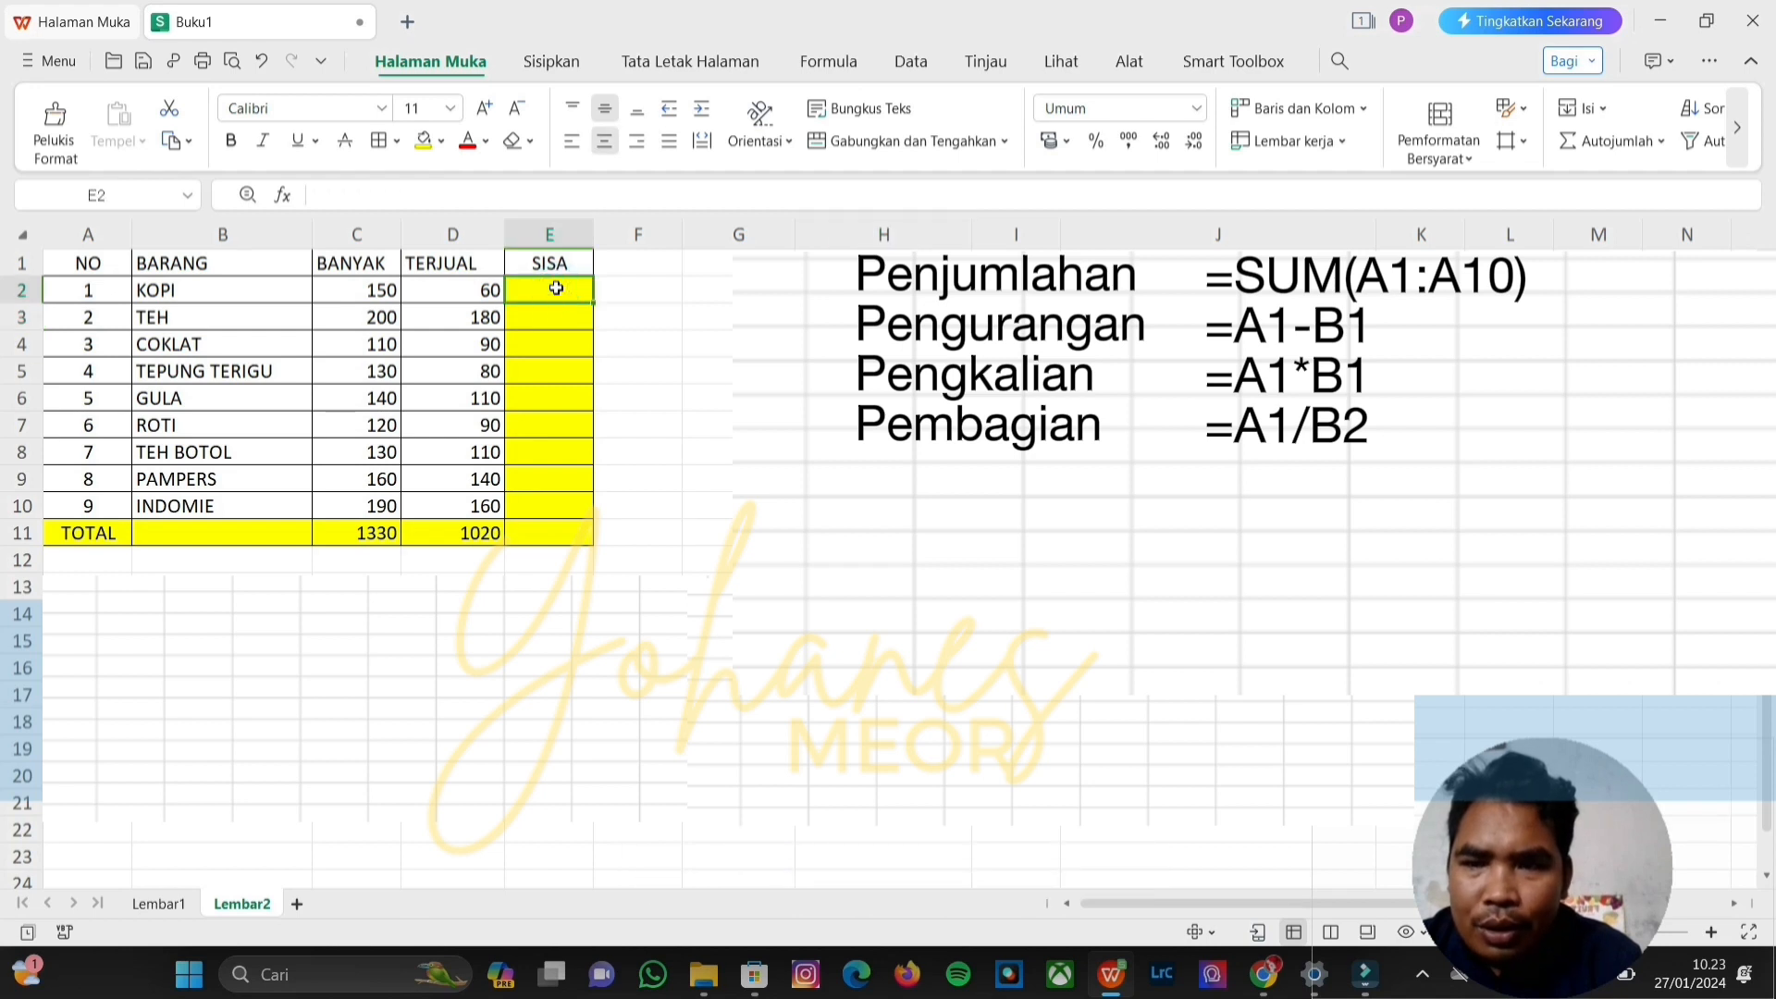
text(=)
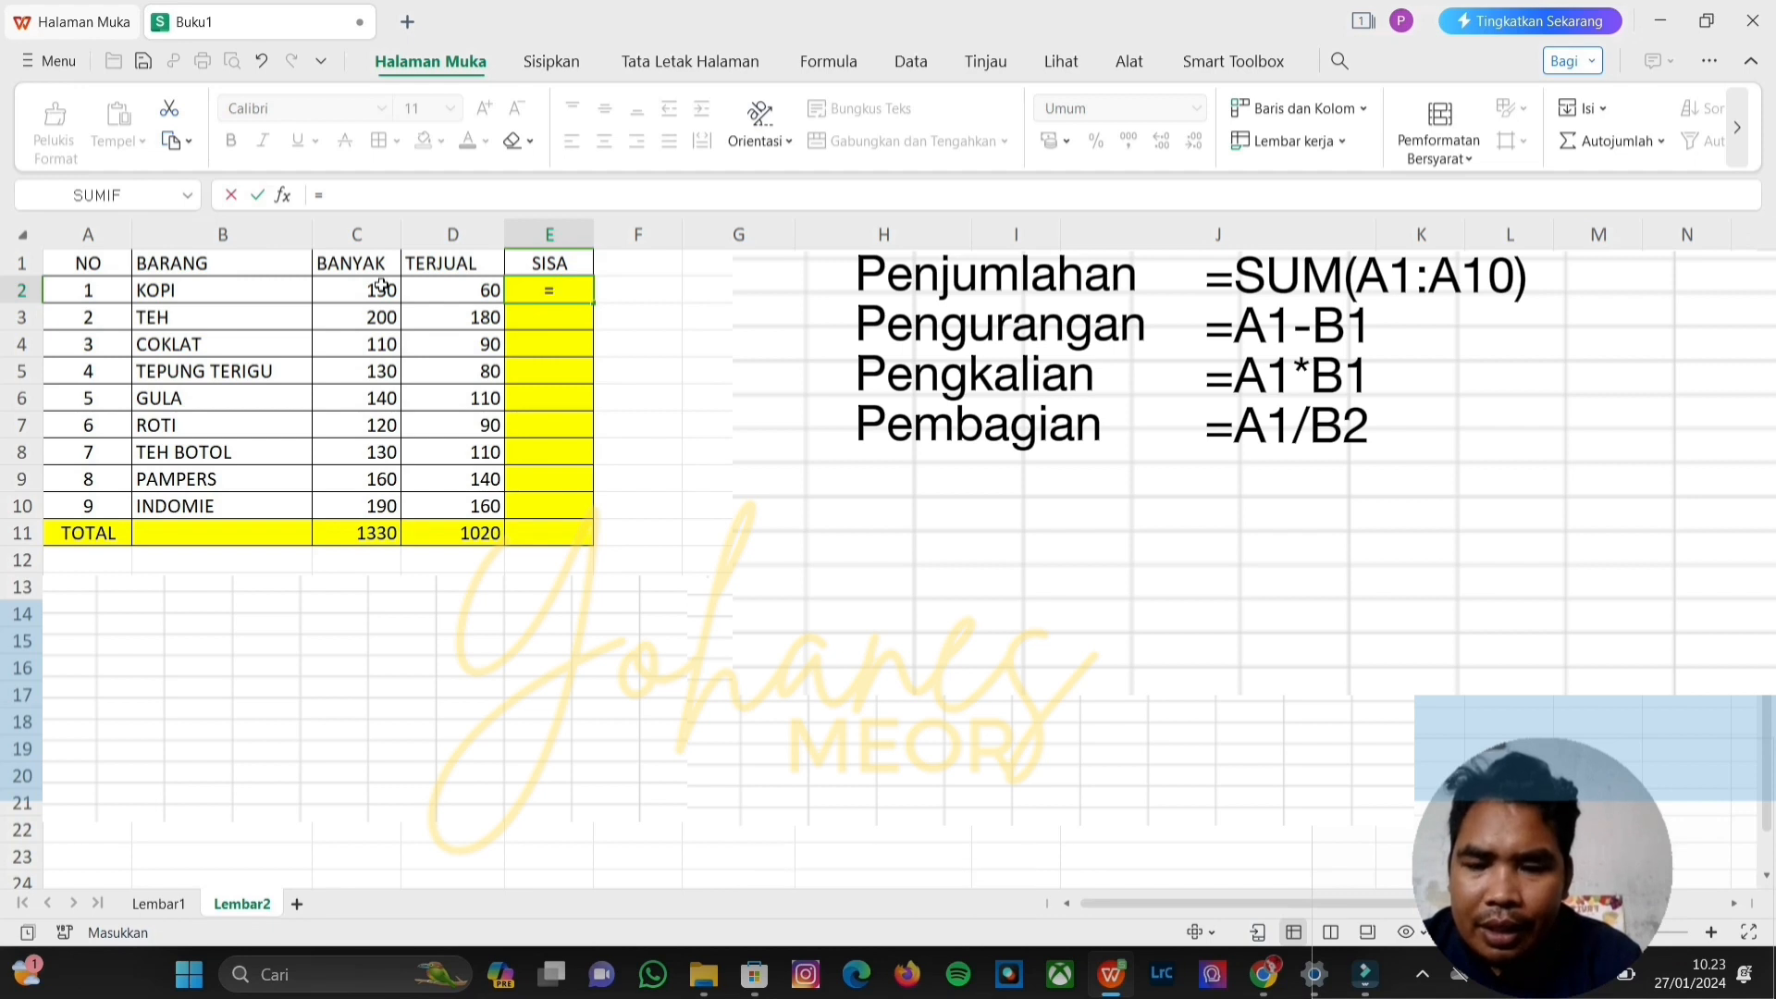
text(C2-)
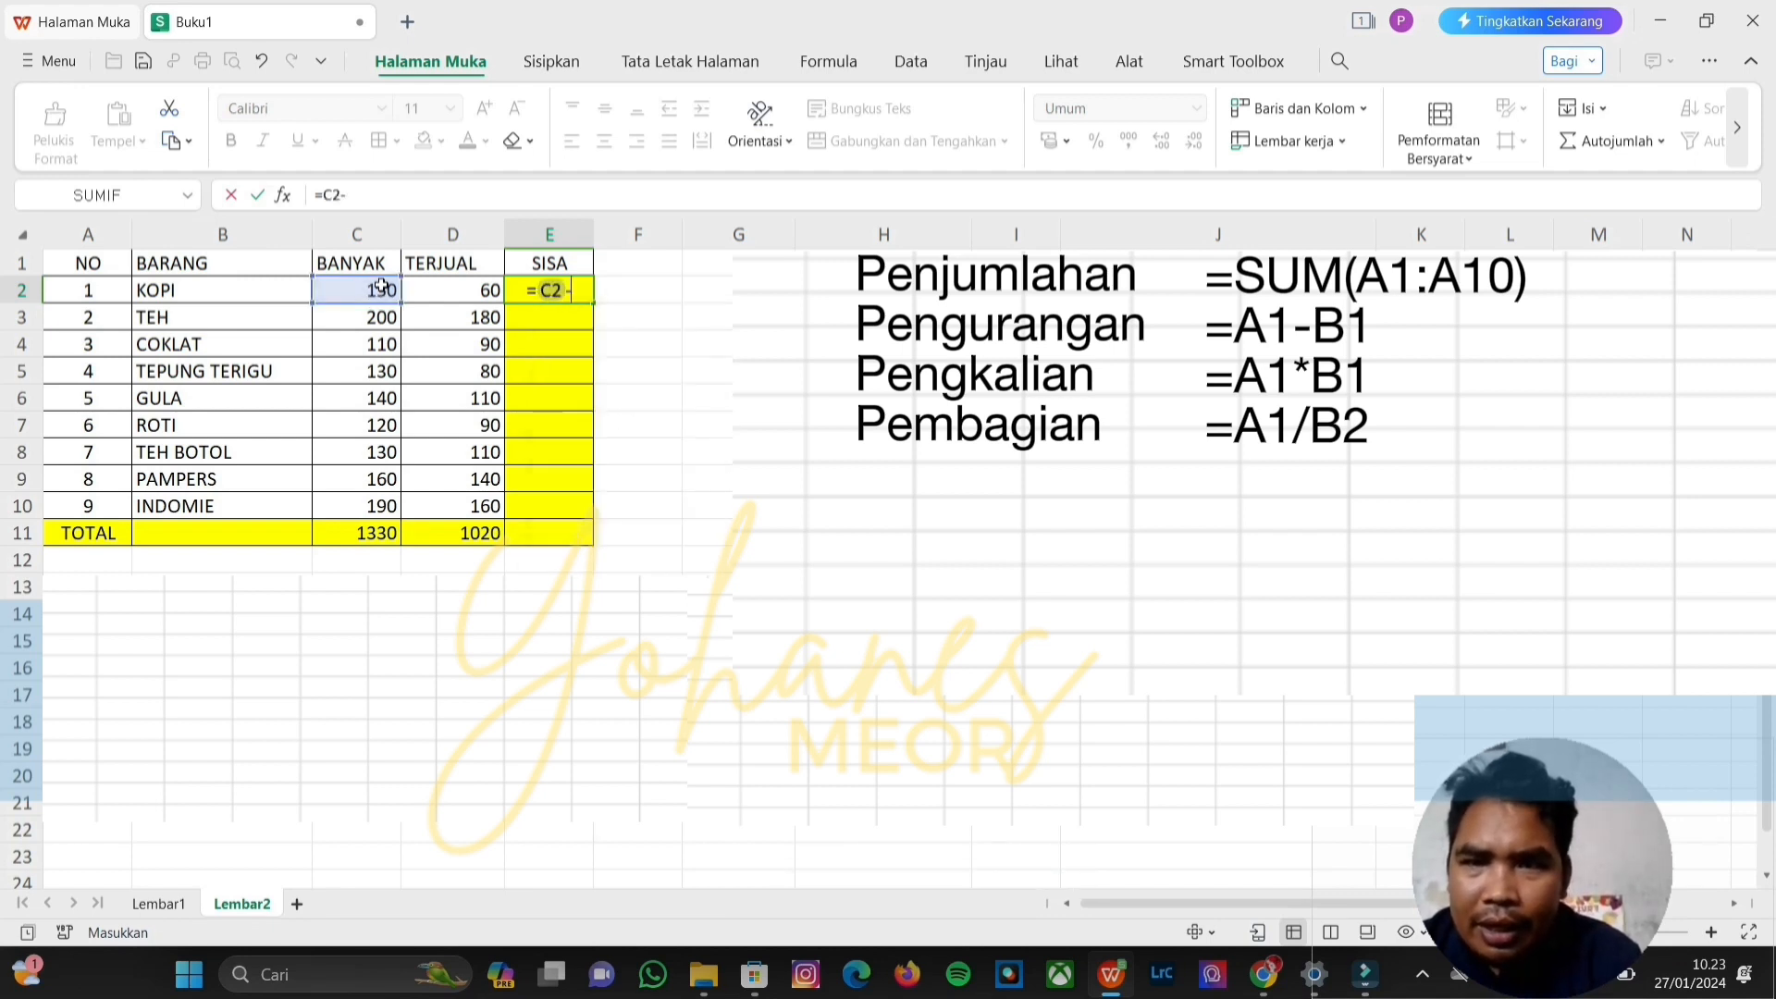
text(D)
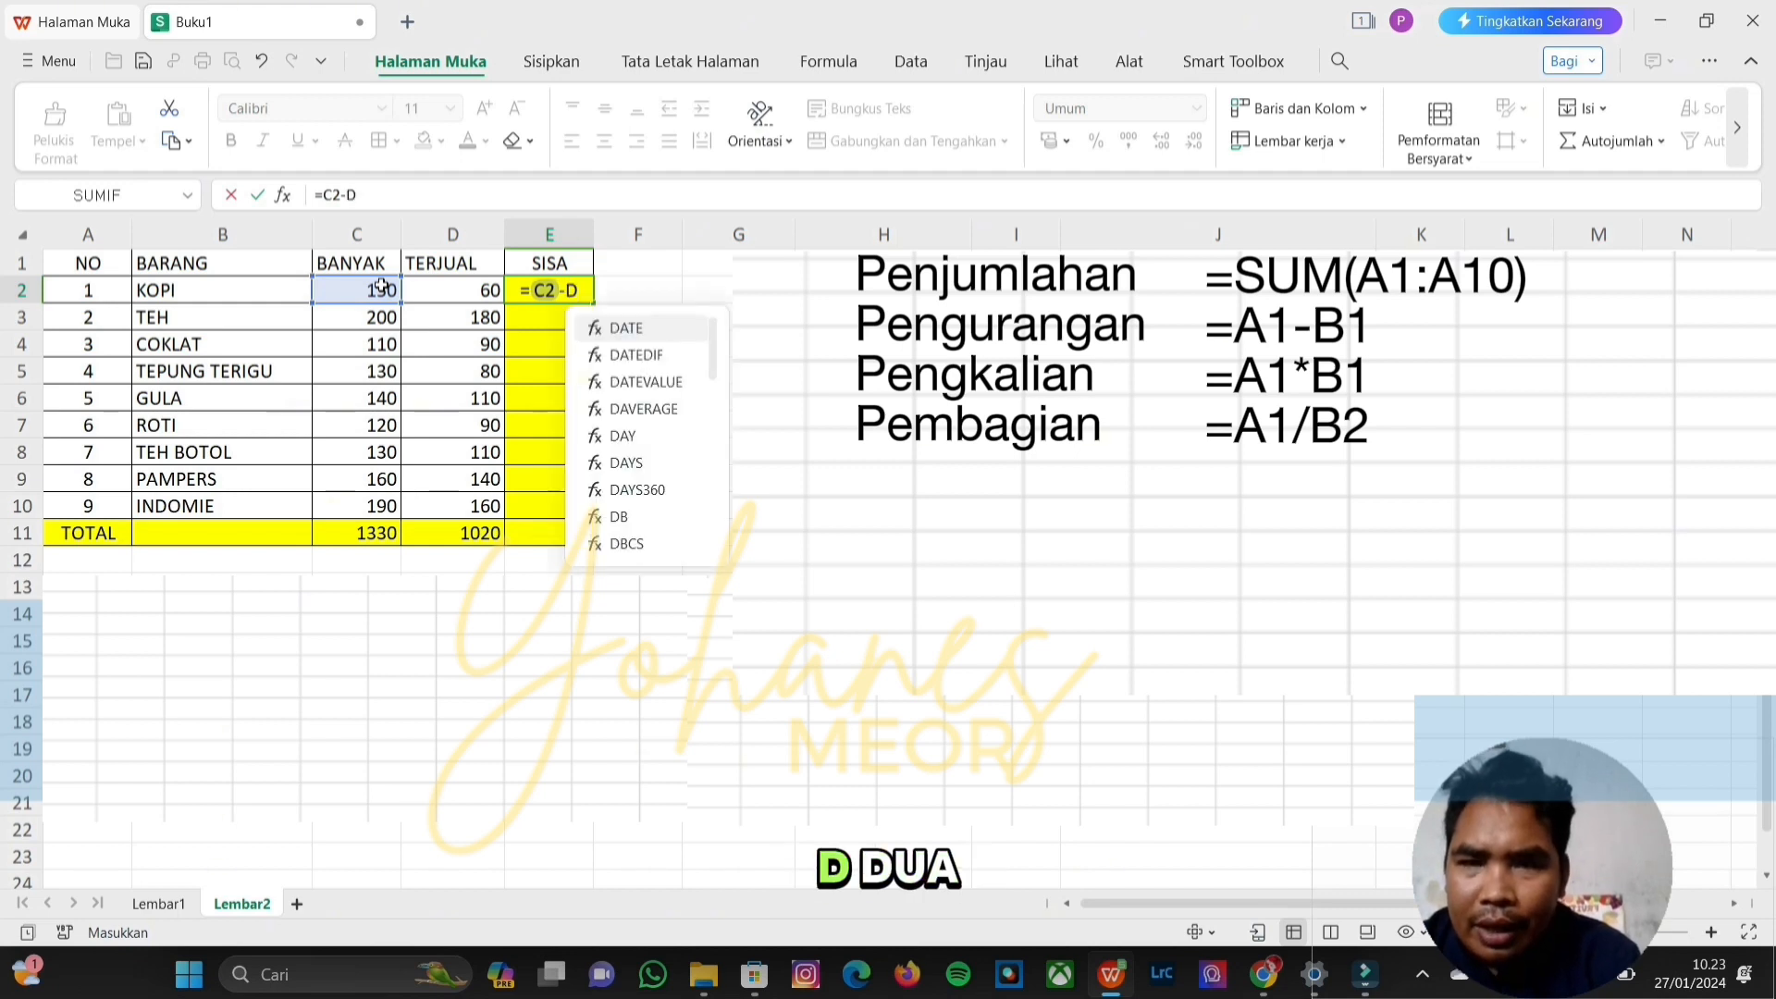
text(2)
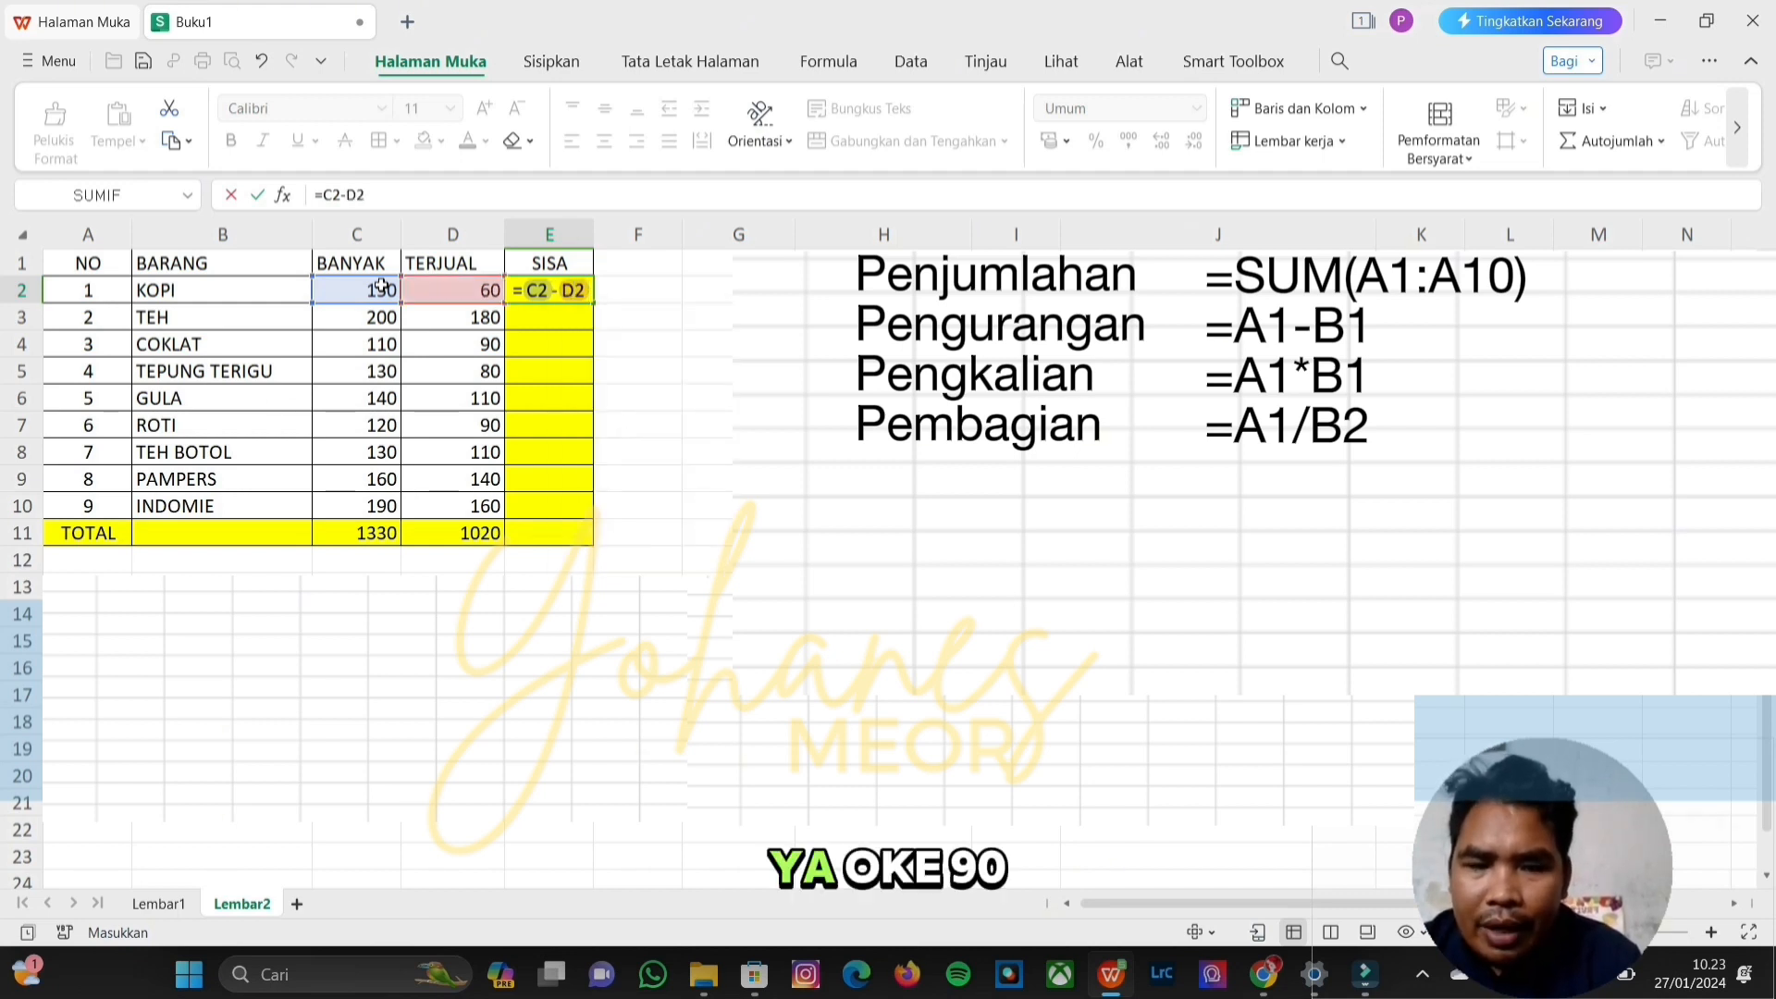
key(Return)
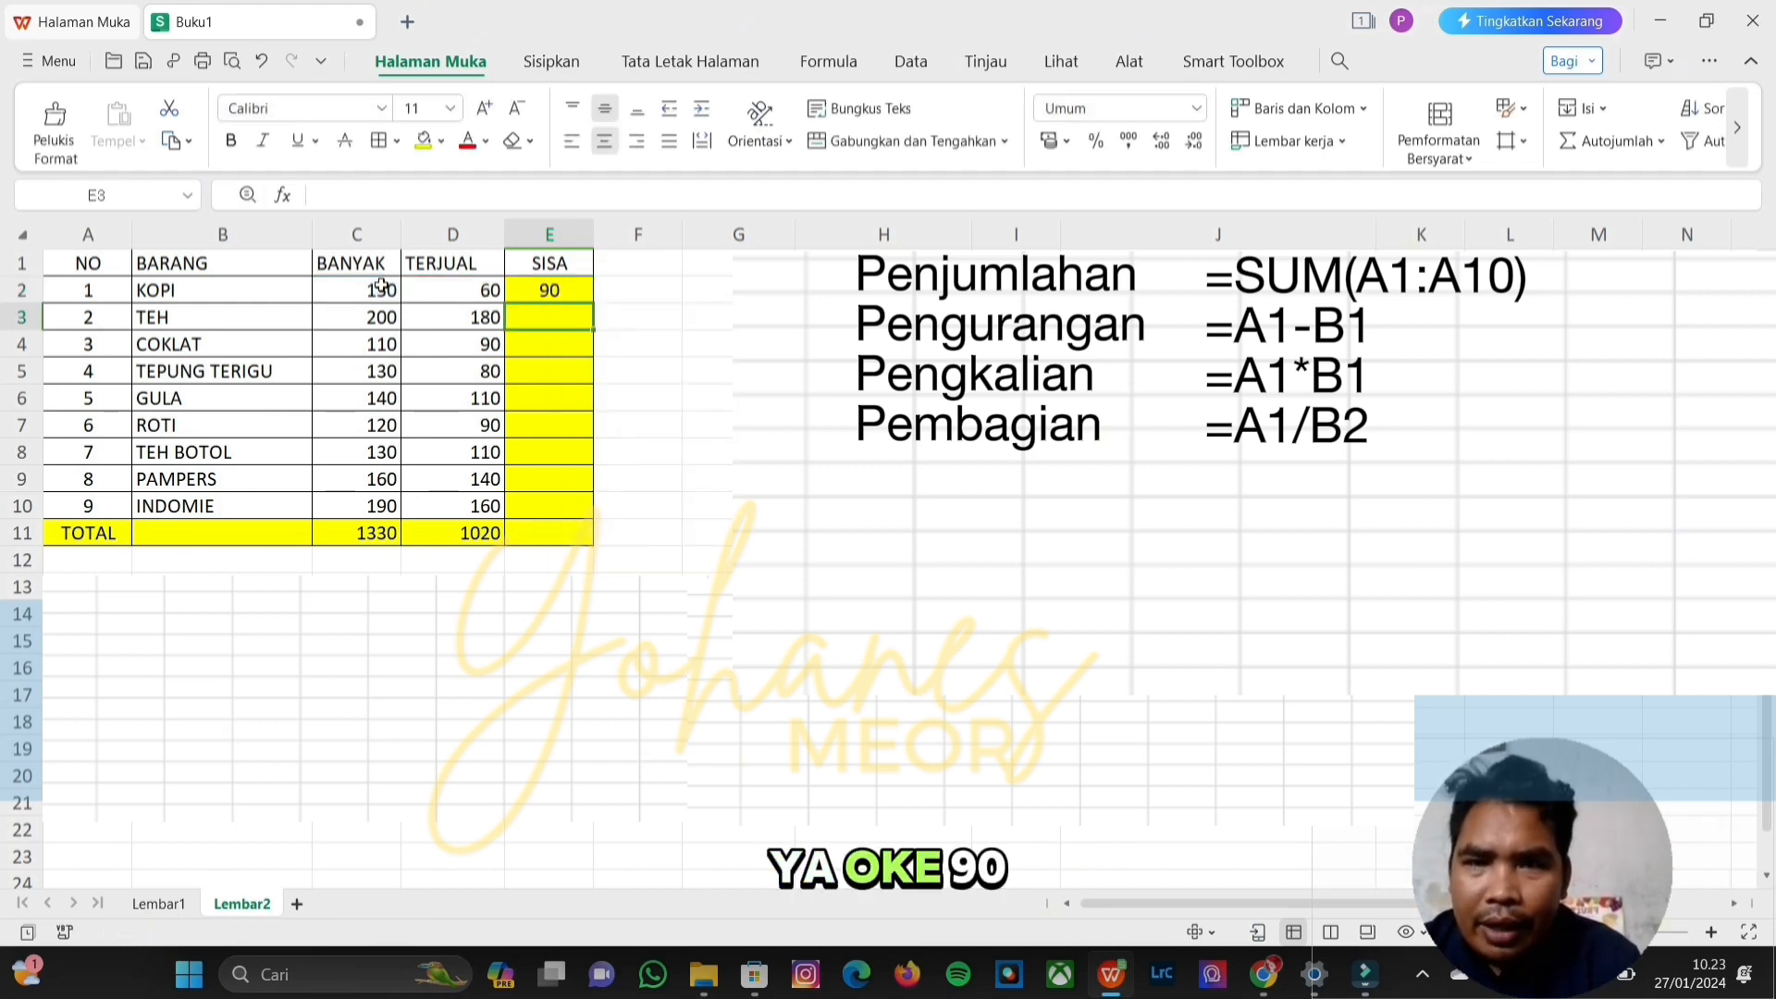
- Fill the subtraction formula from E2 down the SISA column to E10
click(540, 292)
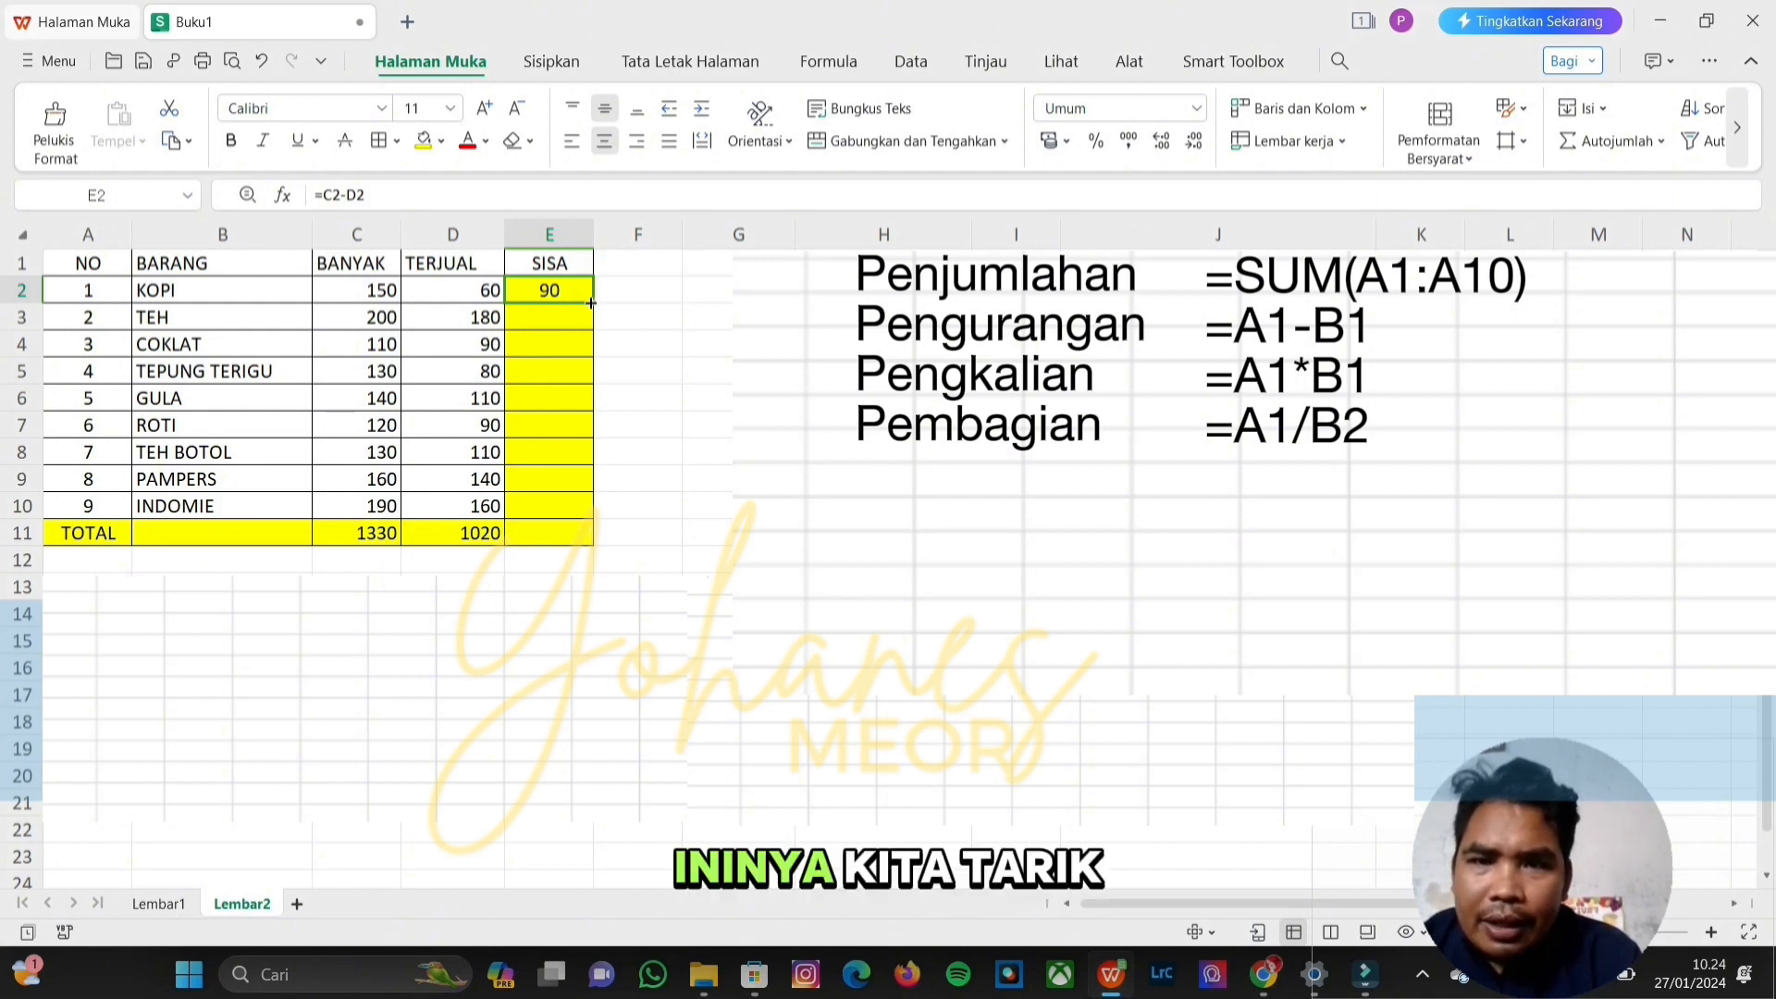
drag(591, 304, 588, 521)
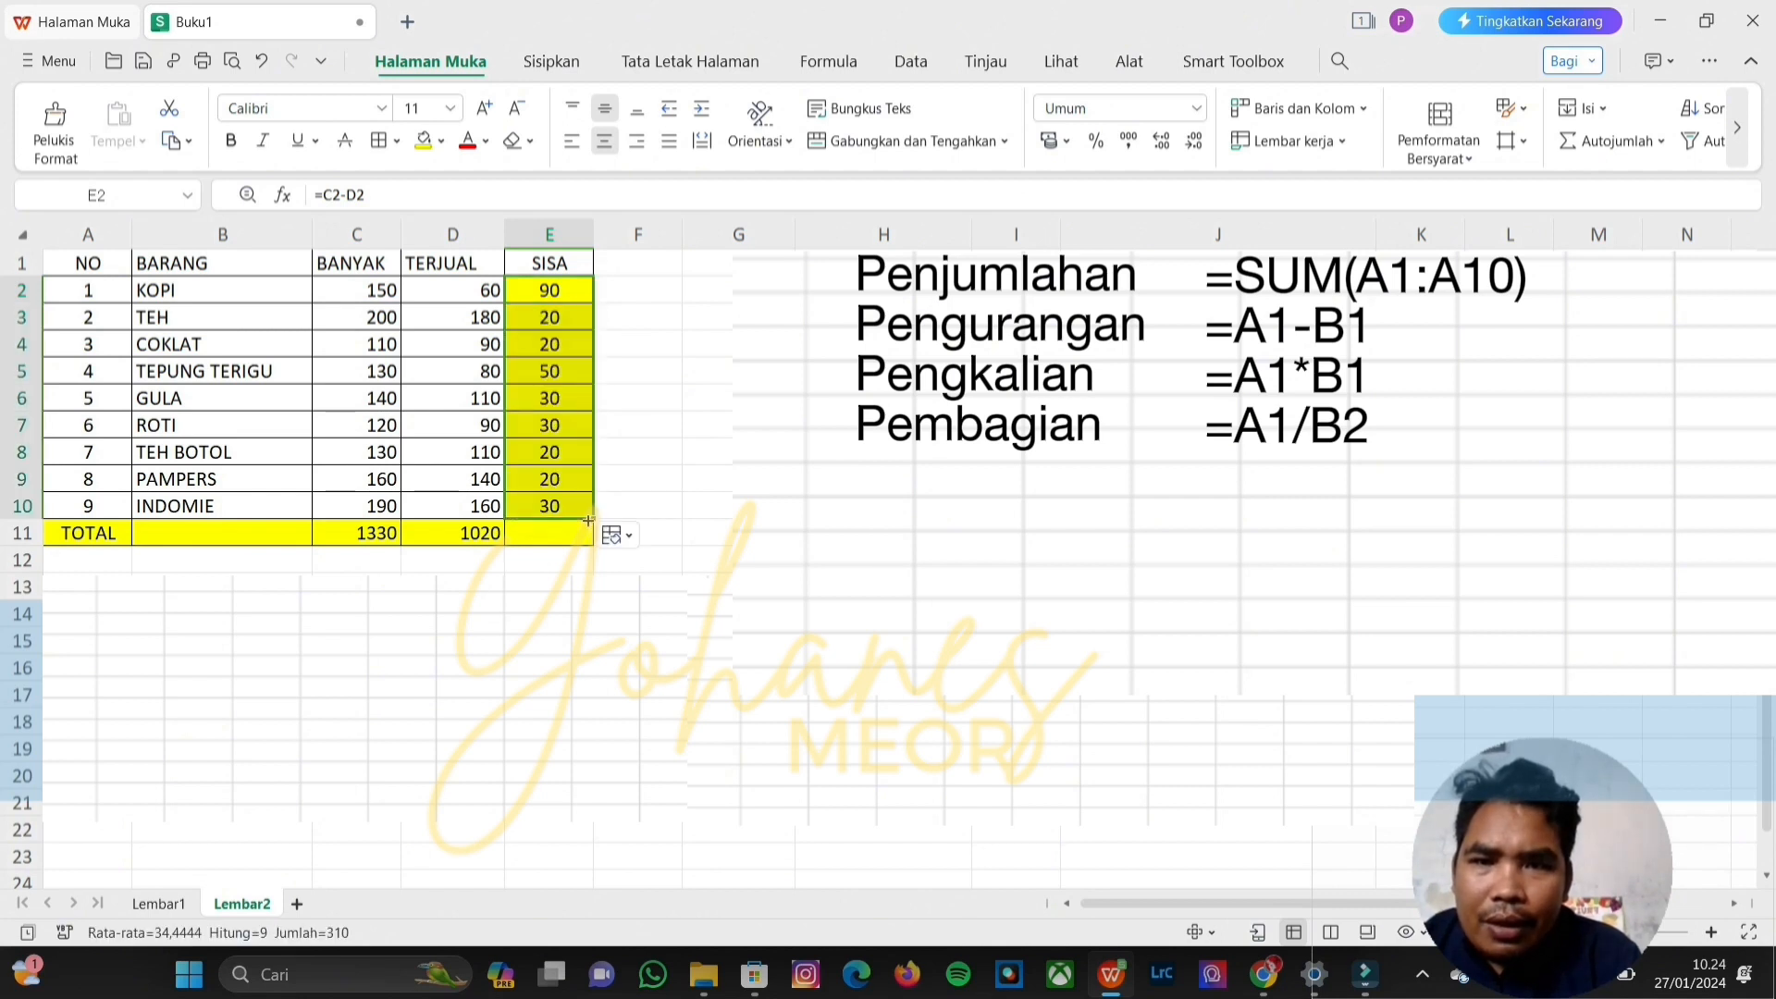
click(670, 513)
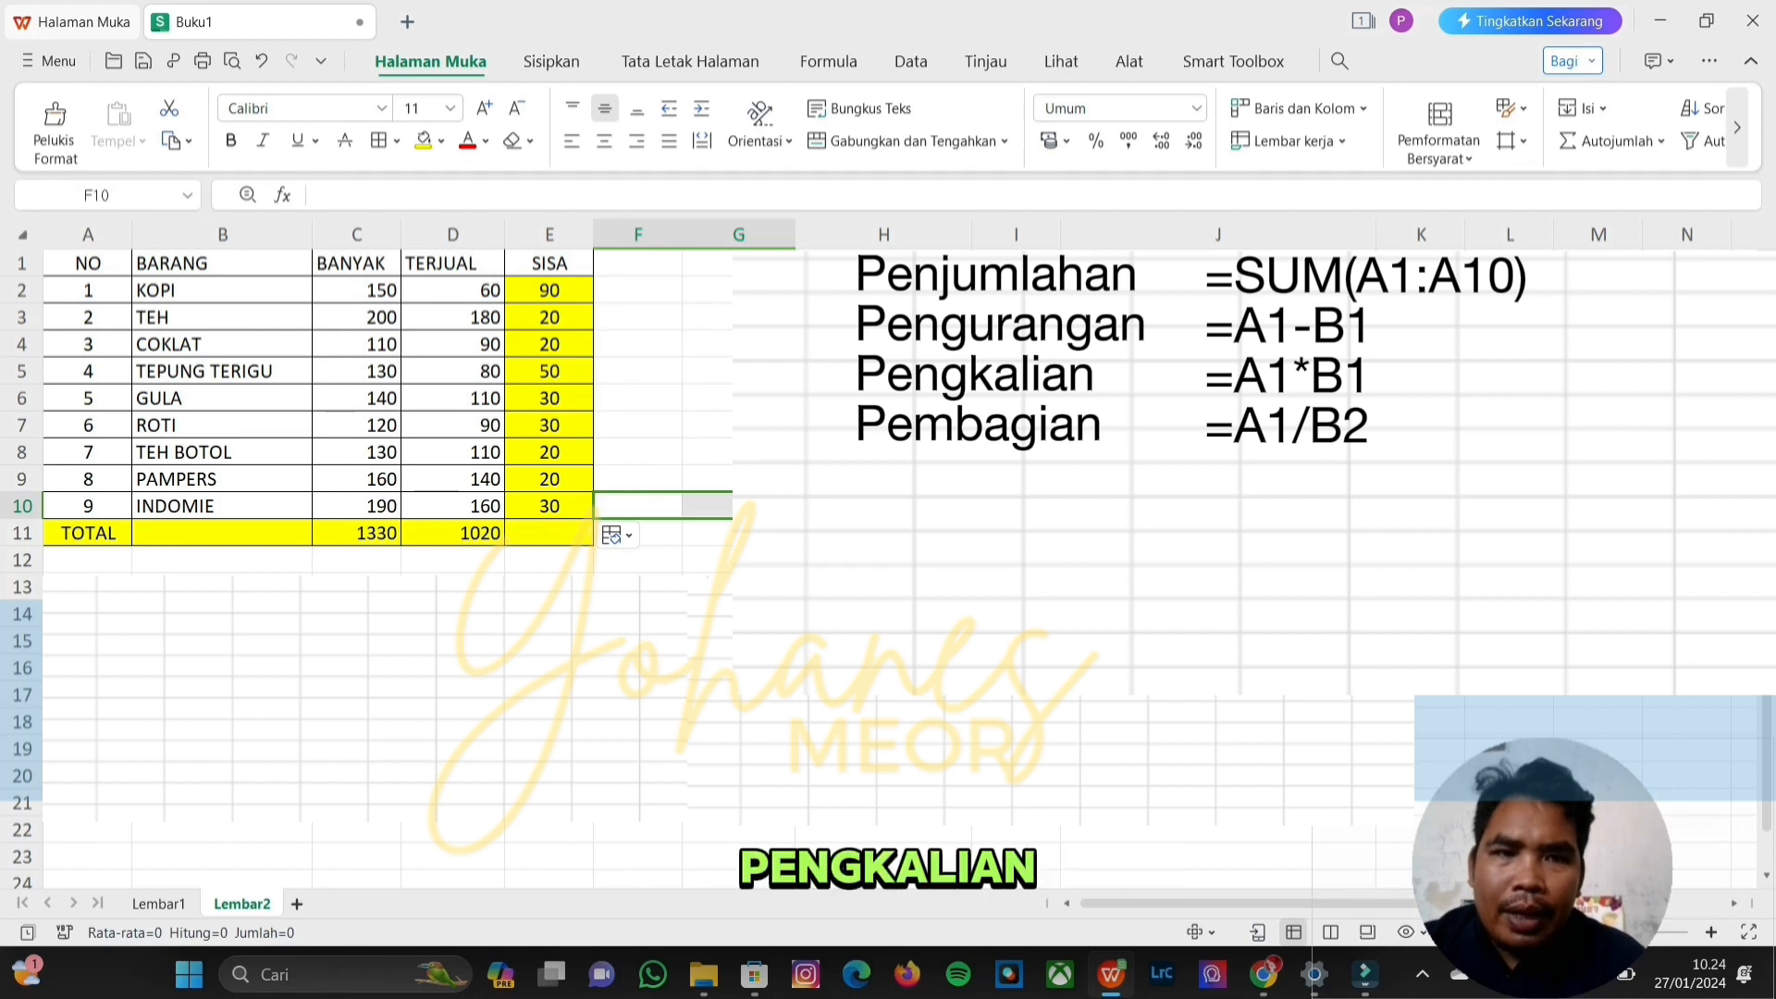
- Clear the contents of cell J2 and select the PENGKALIAN label in H4
click(1218, 290)
key(BackSpace)
click(883, 344)
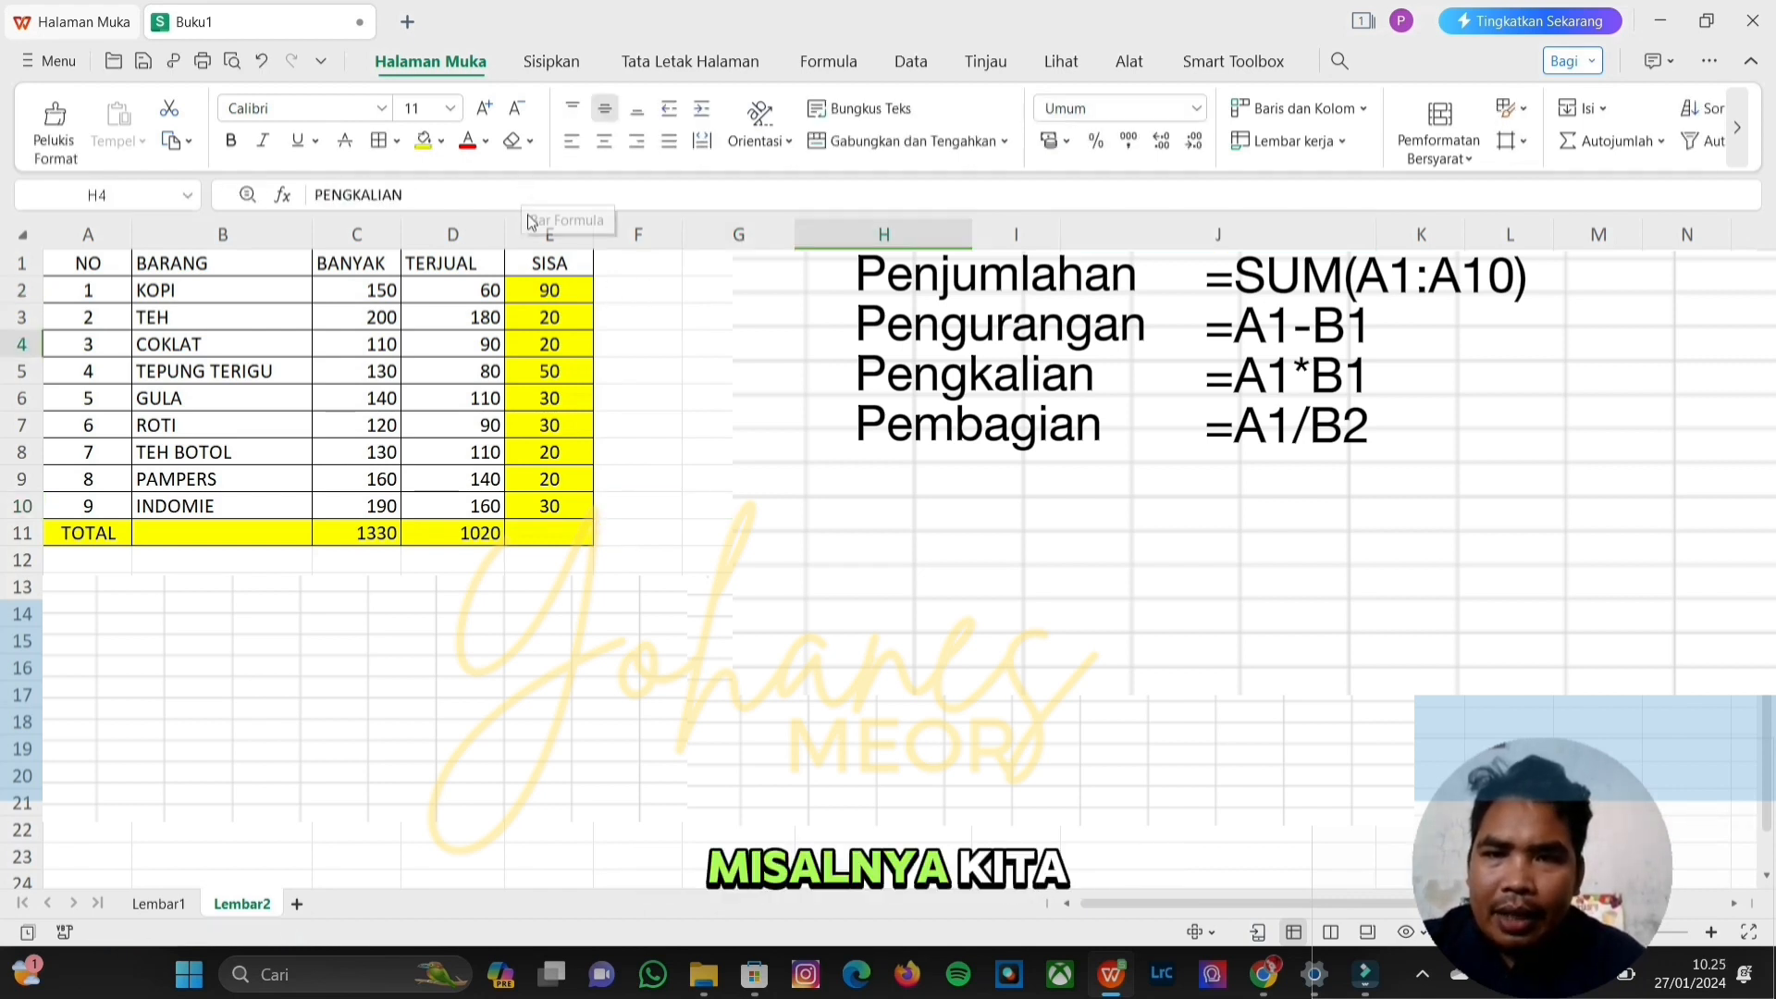
- Clear the subtraction results from the SISA cells E2 to E10
click(542, 298)
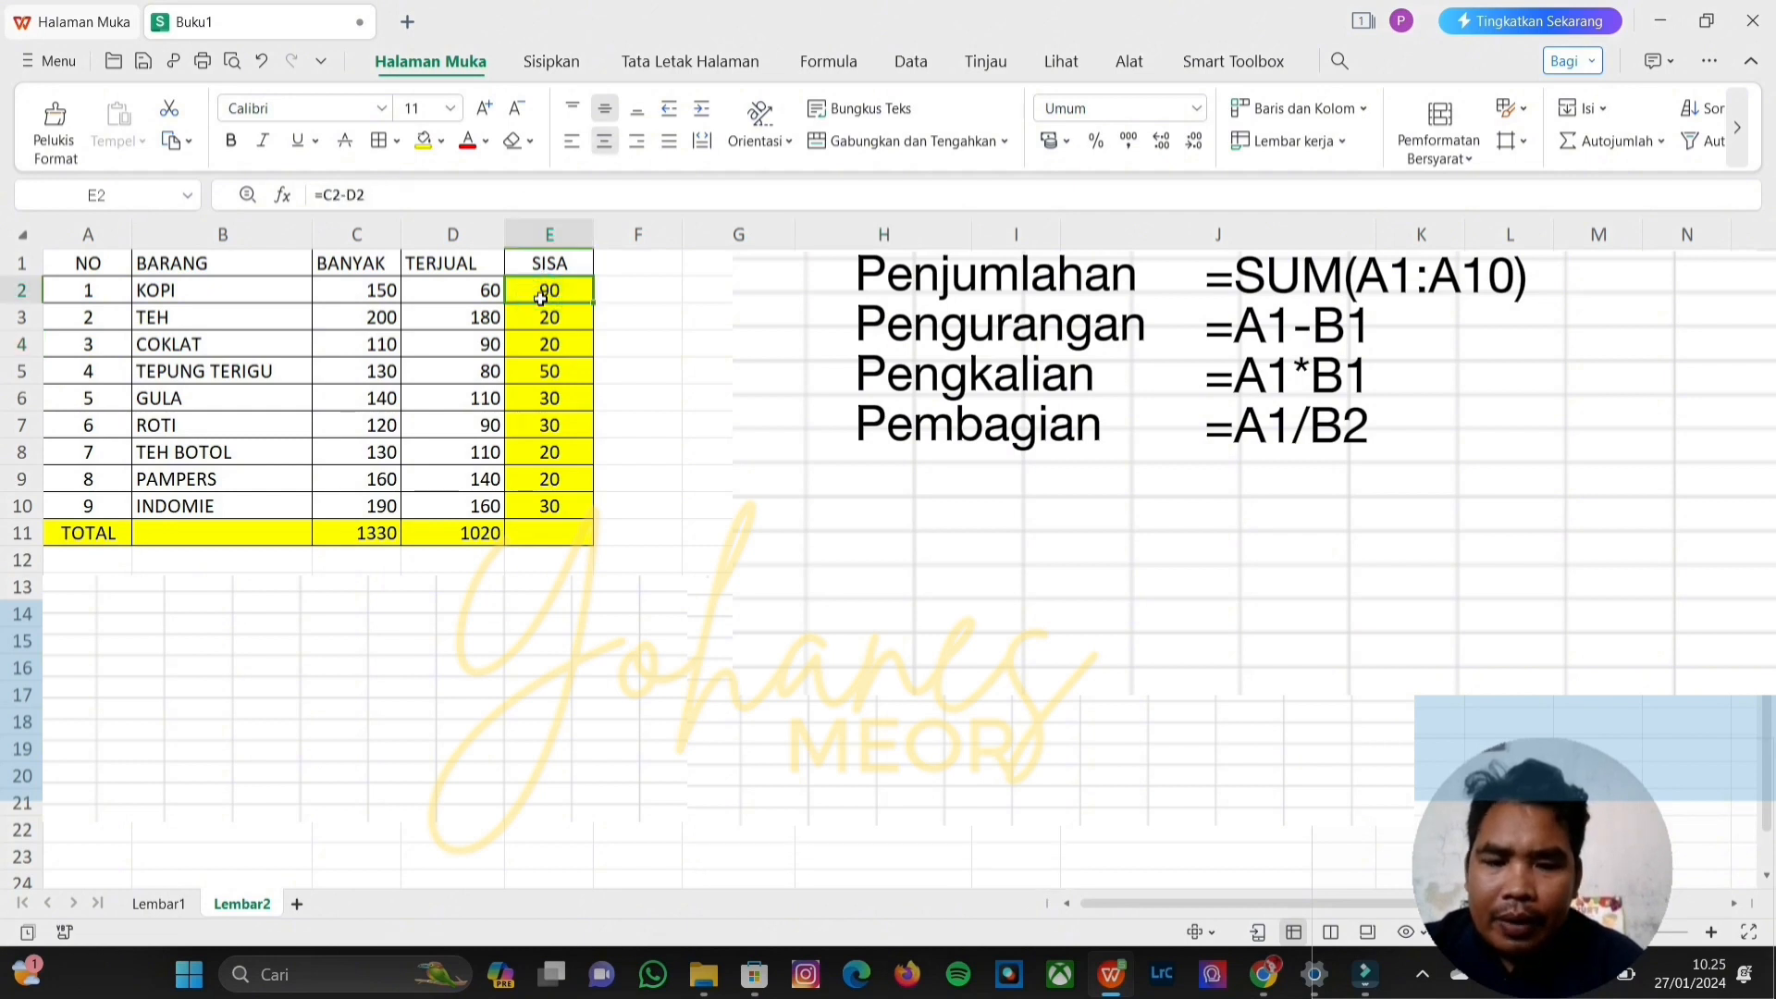
key(shift+Down)
key(shift+Down)
key(shift+Down)
key(shift+Down)
key(shift+Down)
key(shift+Down)
key(shift+Down)
key(shift+Down)
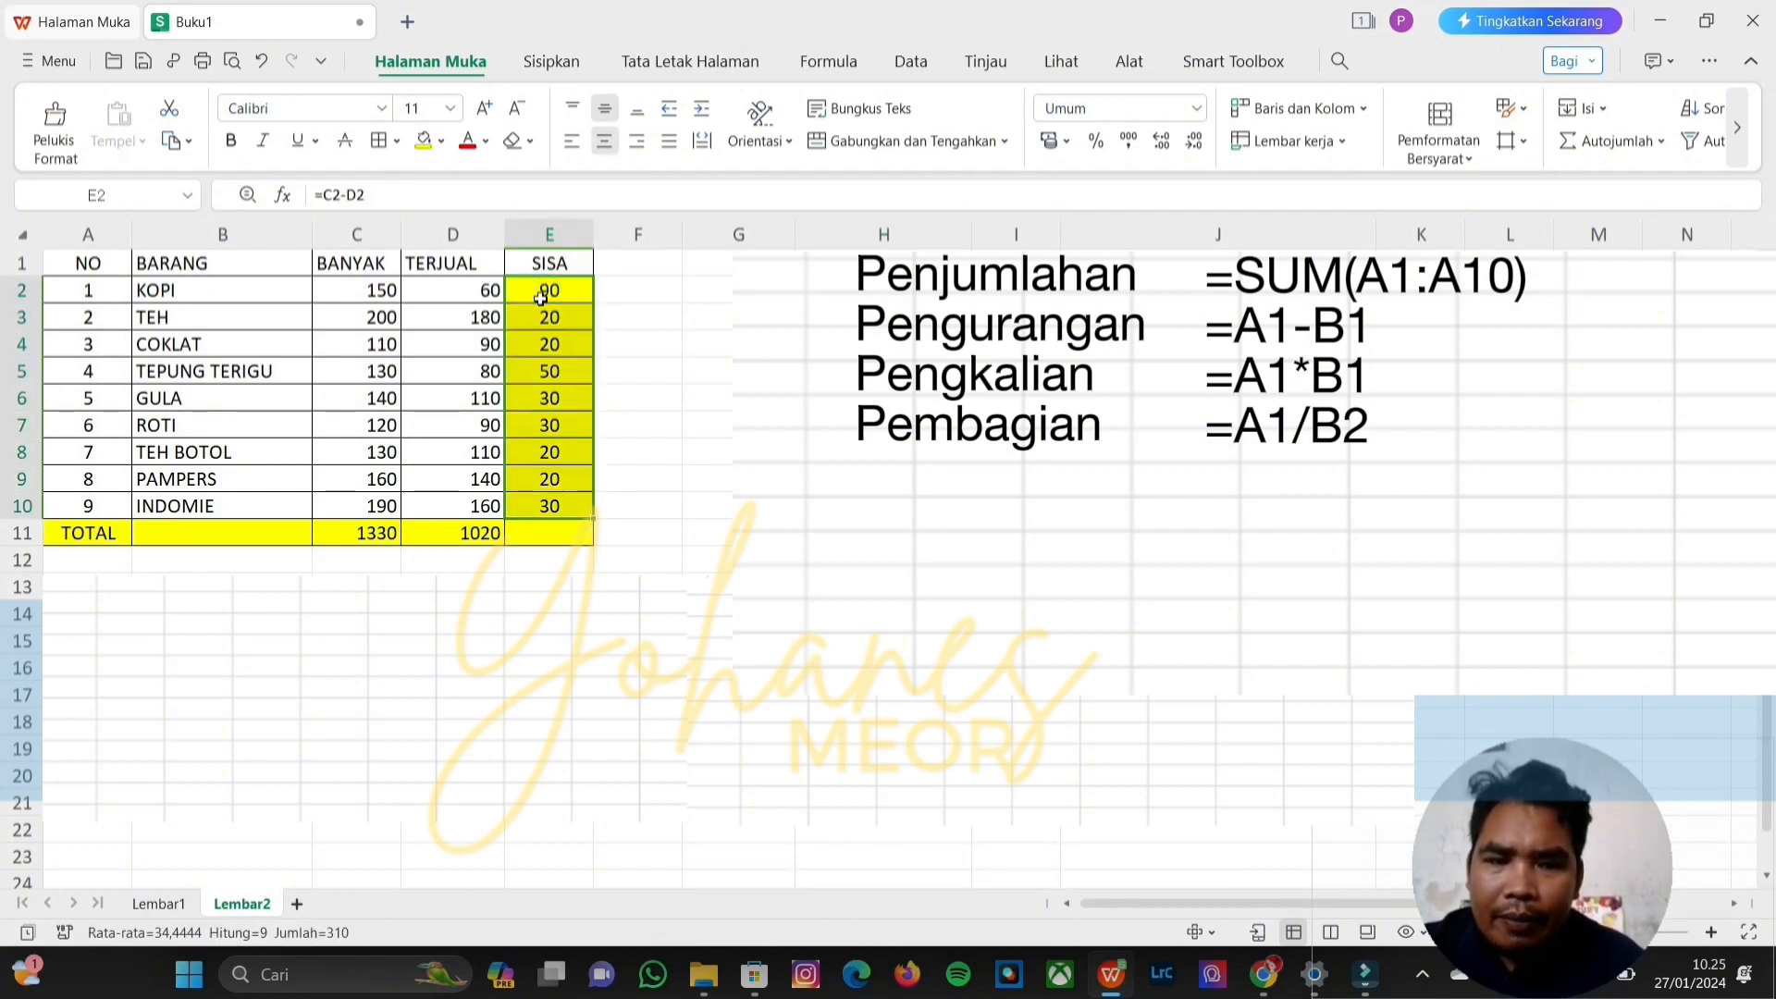
key(Delete)
- Multiply the KOPI row's BANYAK and TERJUAL values in cell E2 with the formula =C2*D2
click(541, 297)
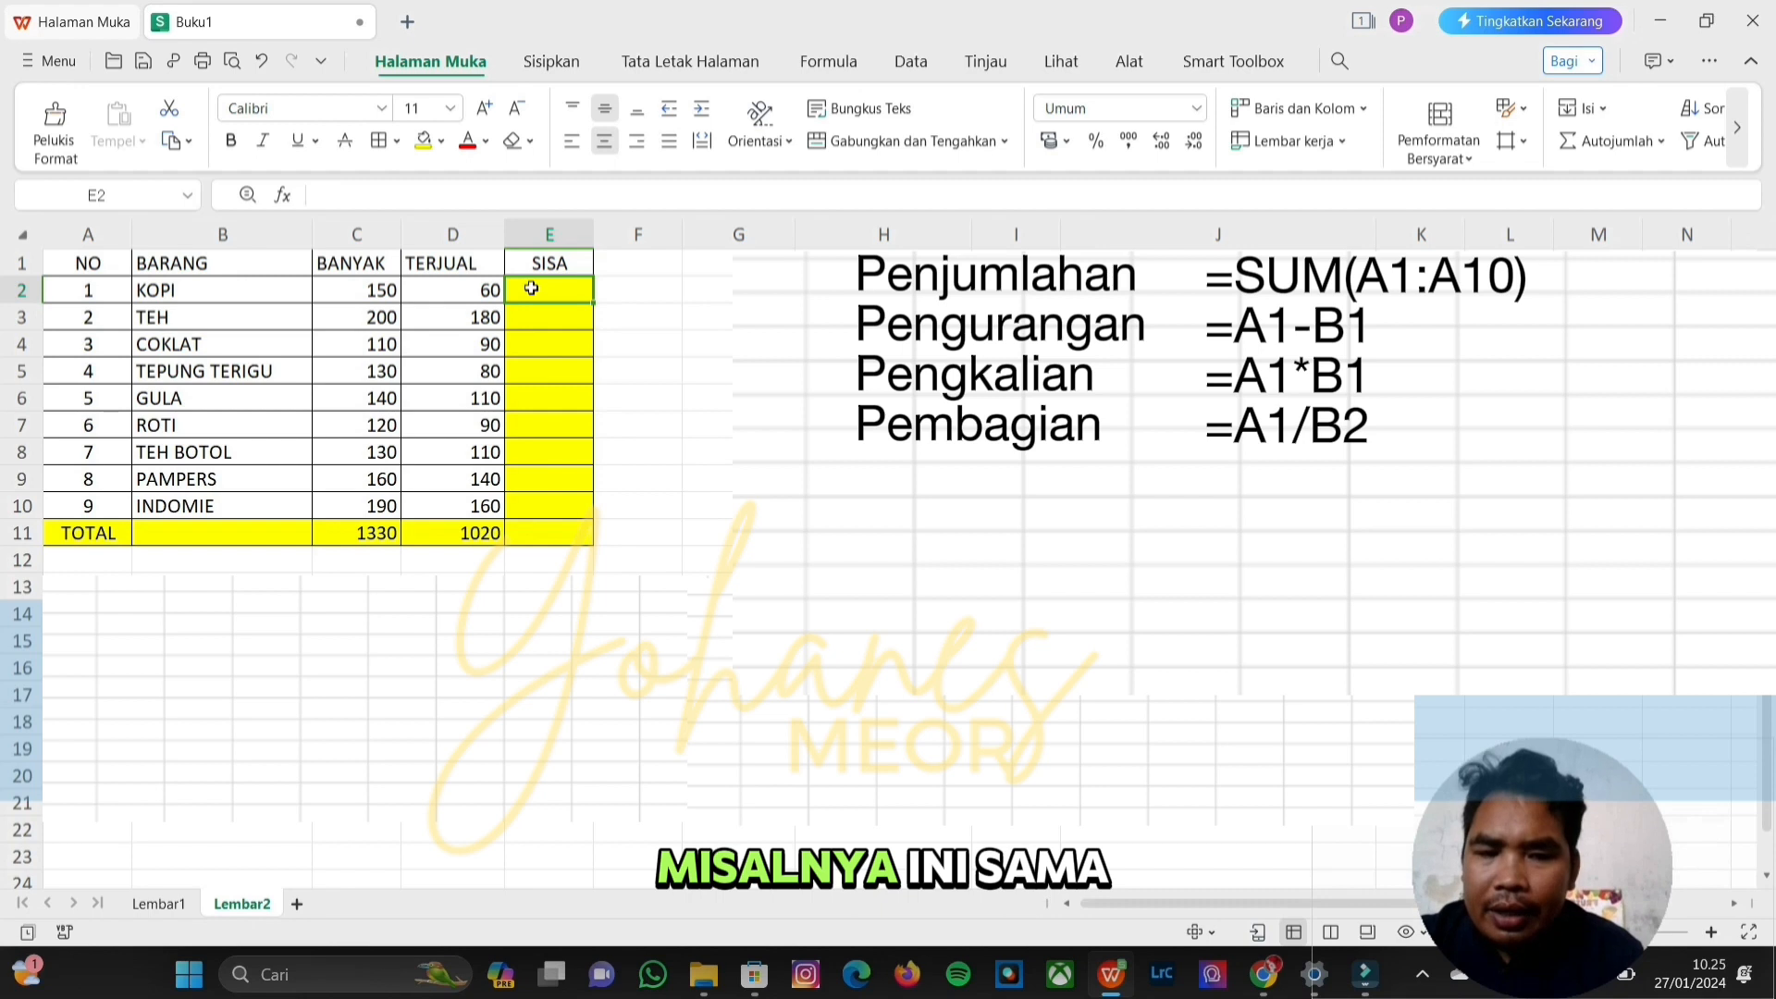
text(=)
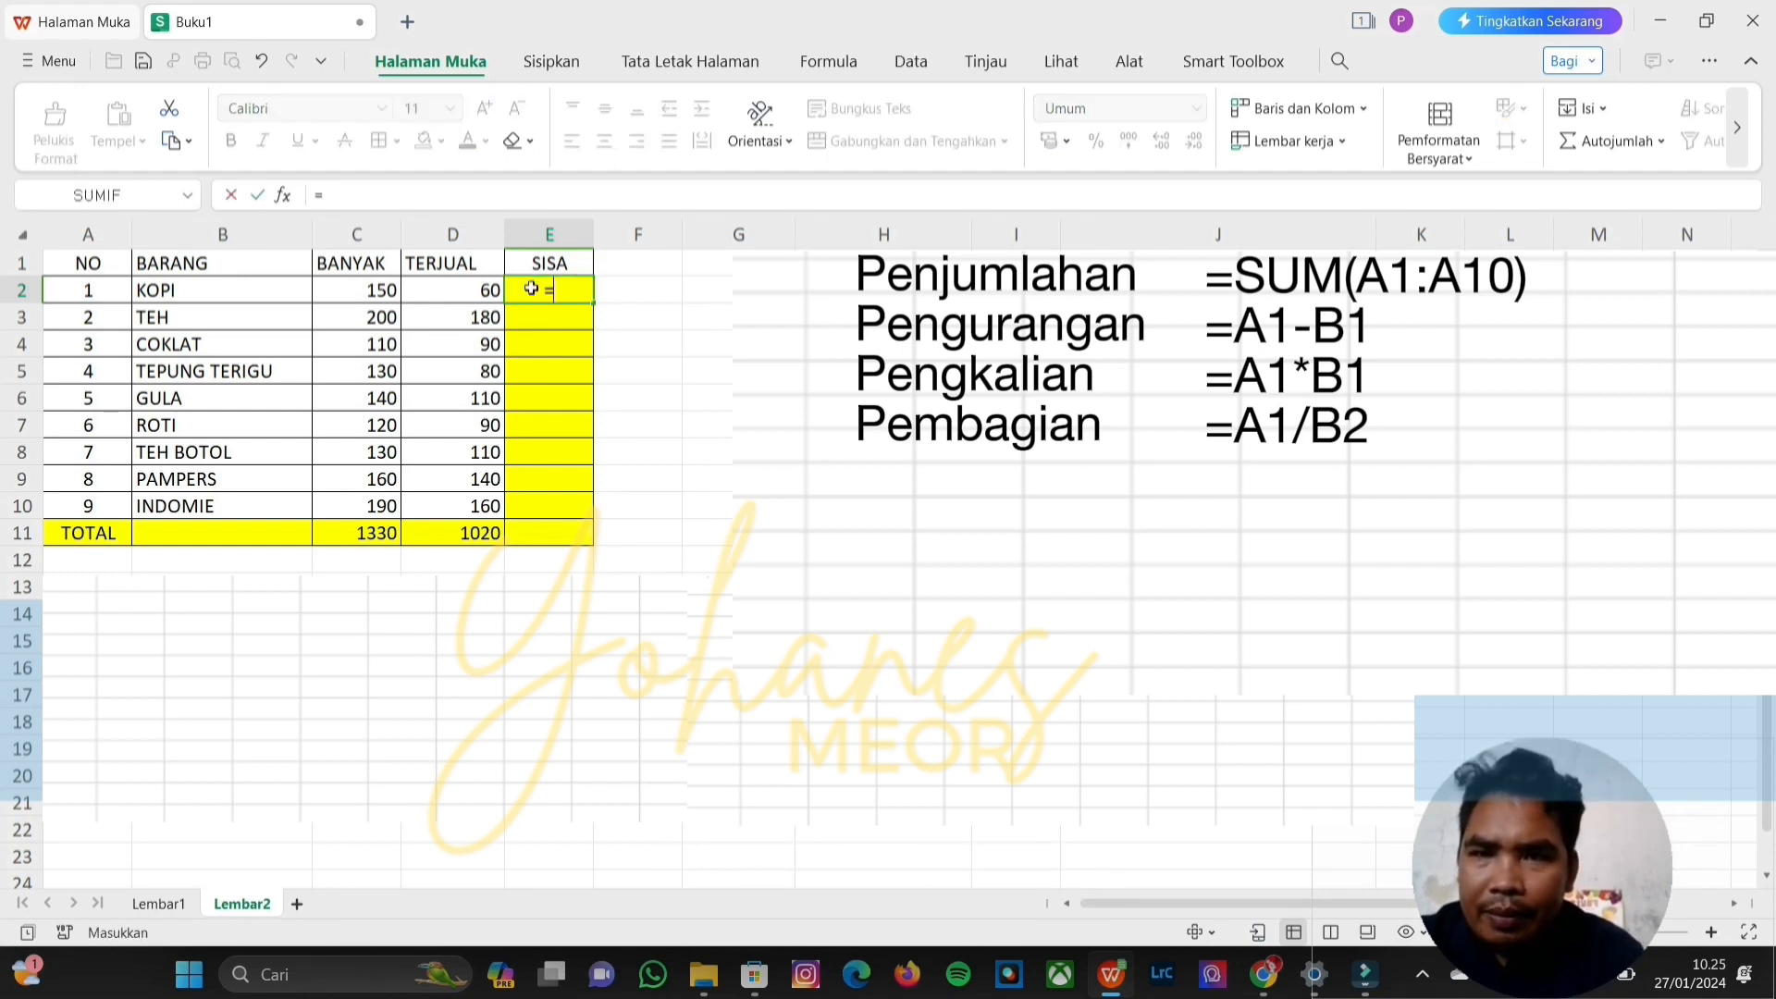
text(C2)
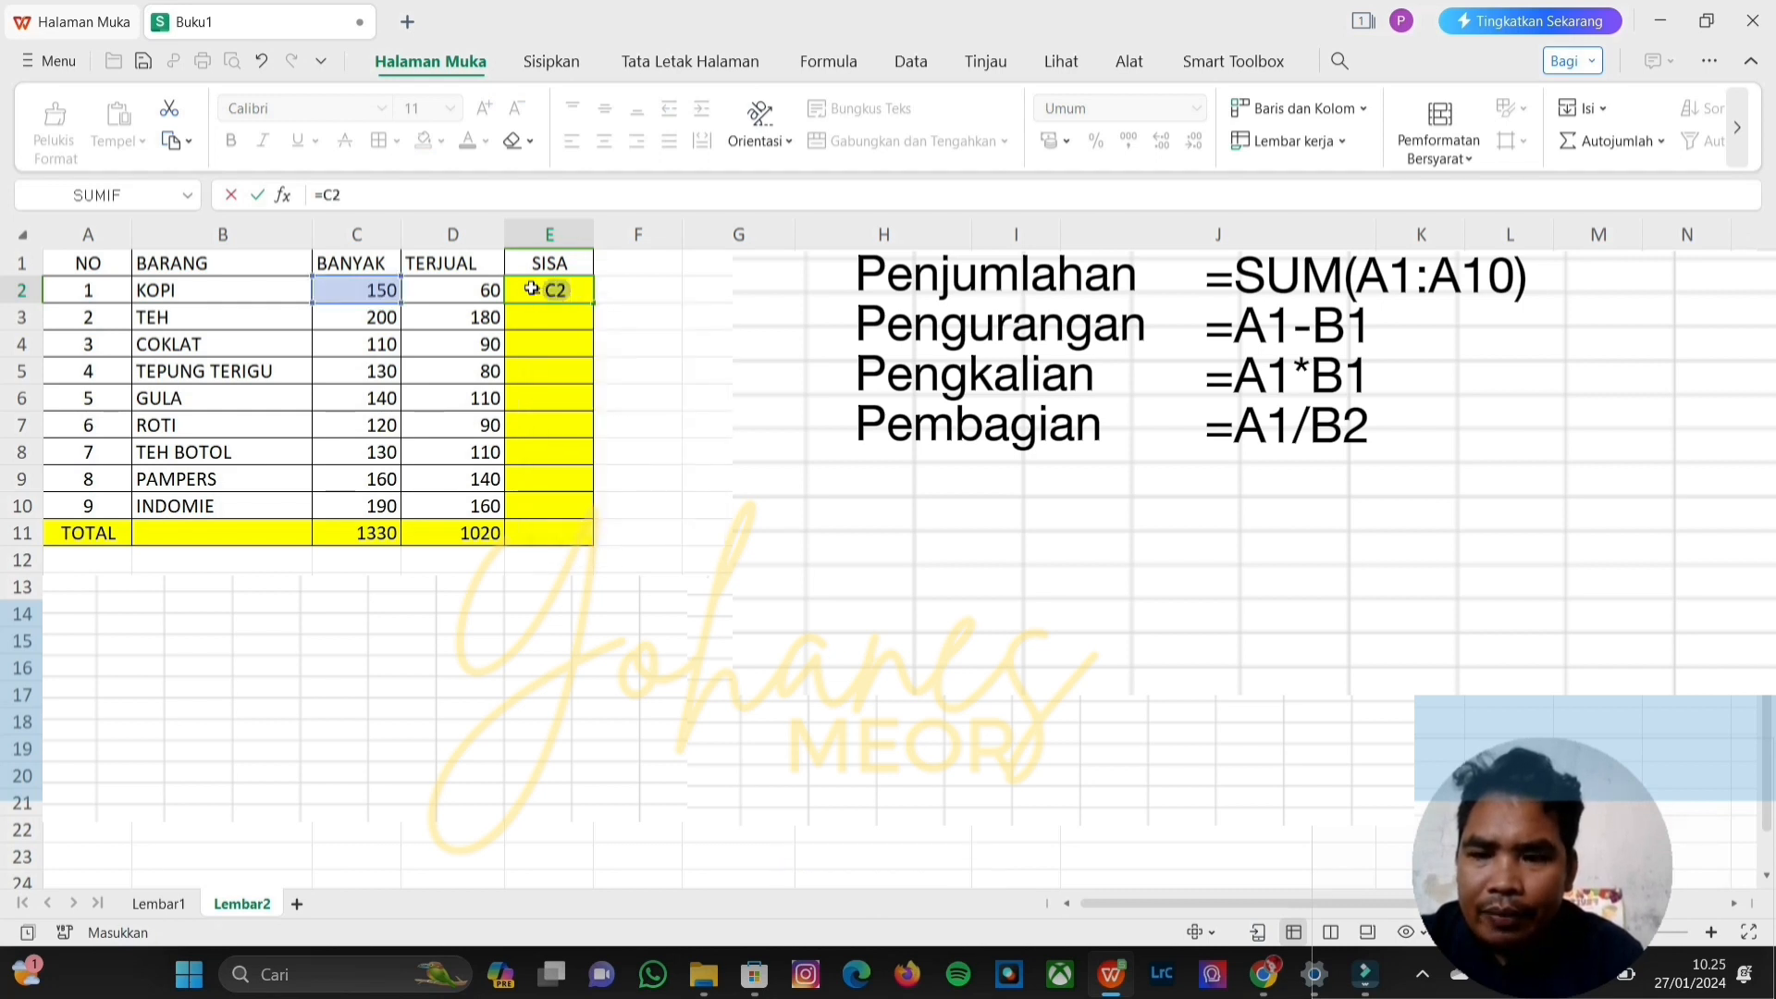
text(*)
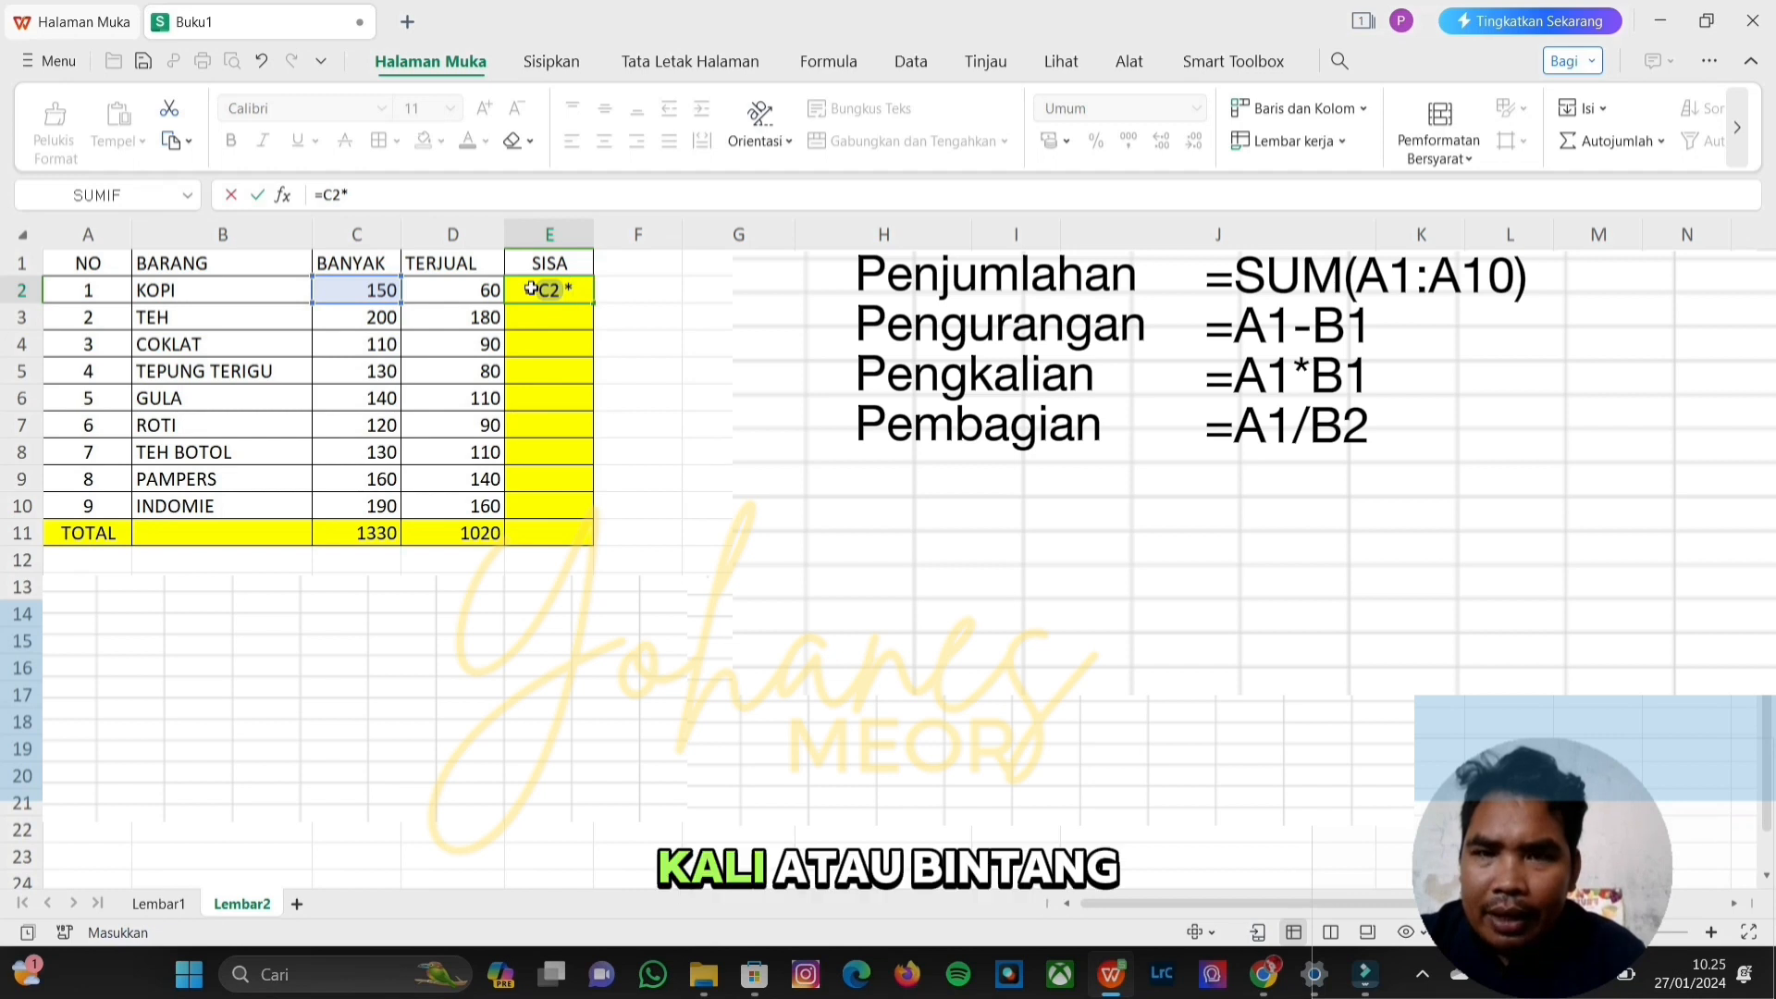
text(D2)
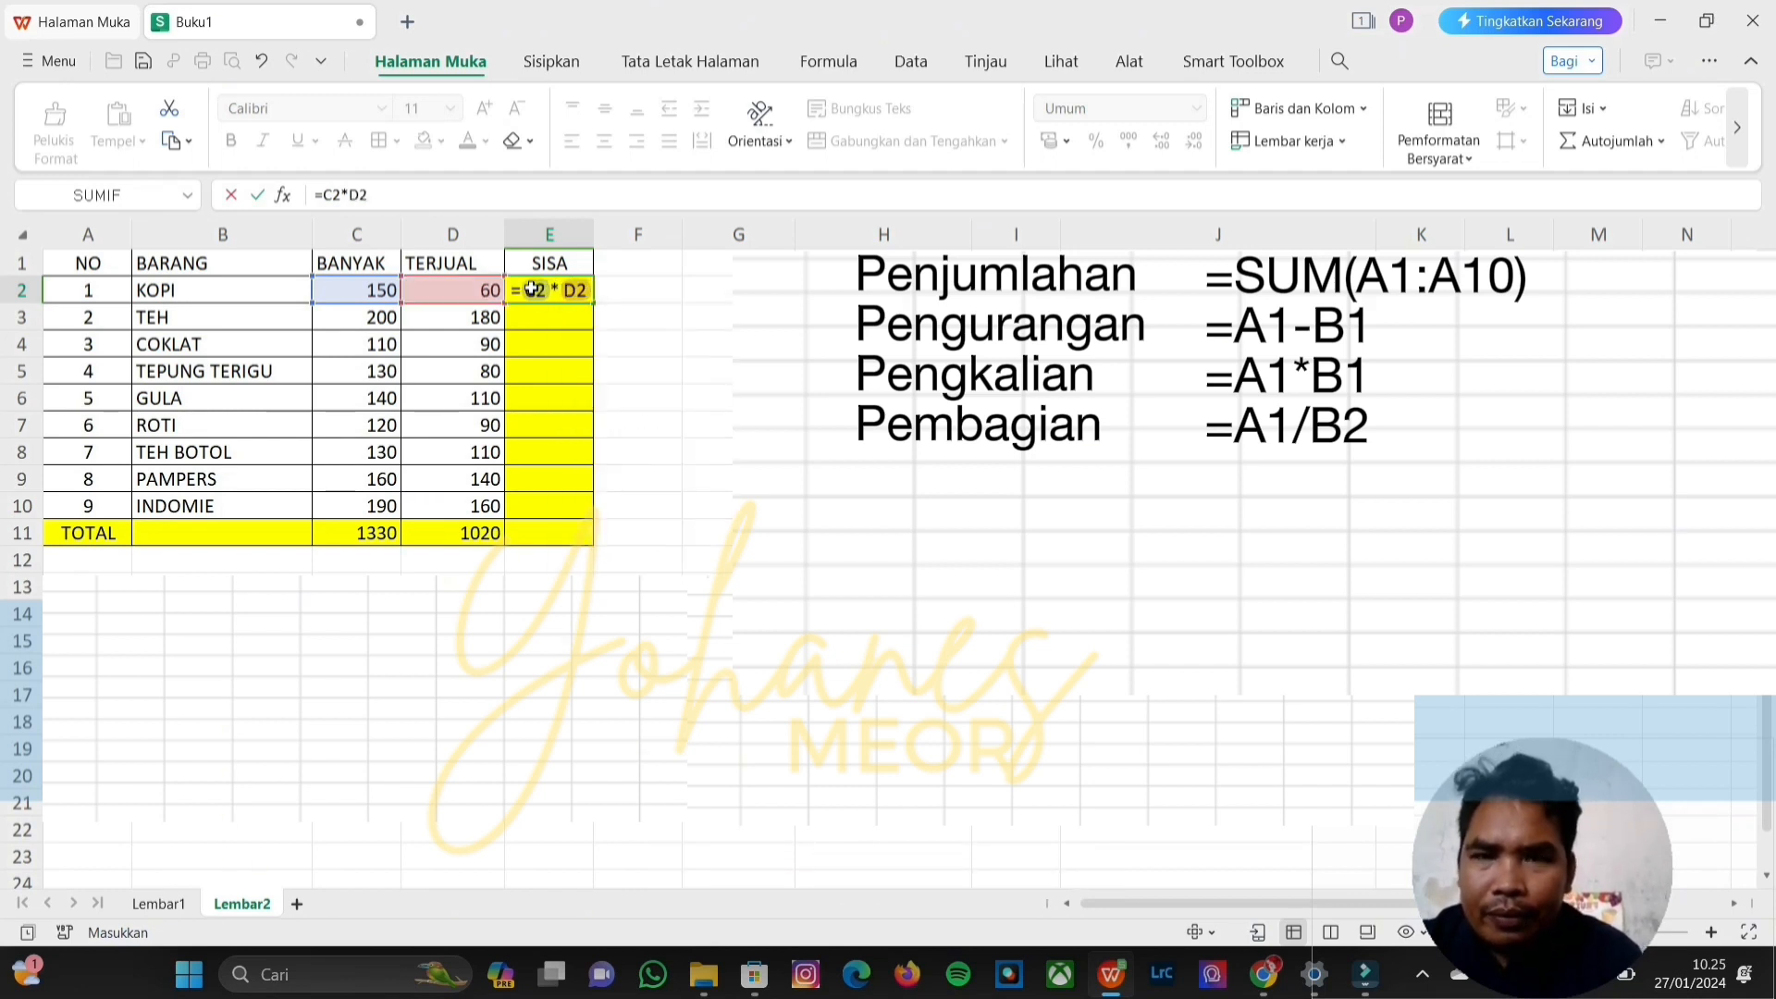
key(Return)
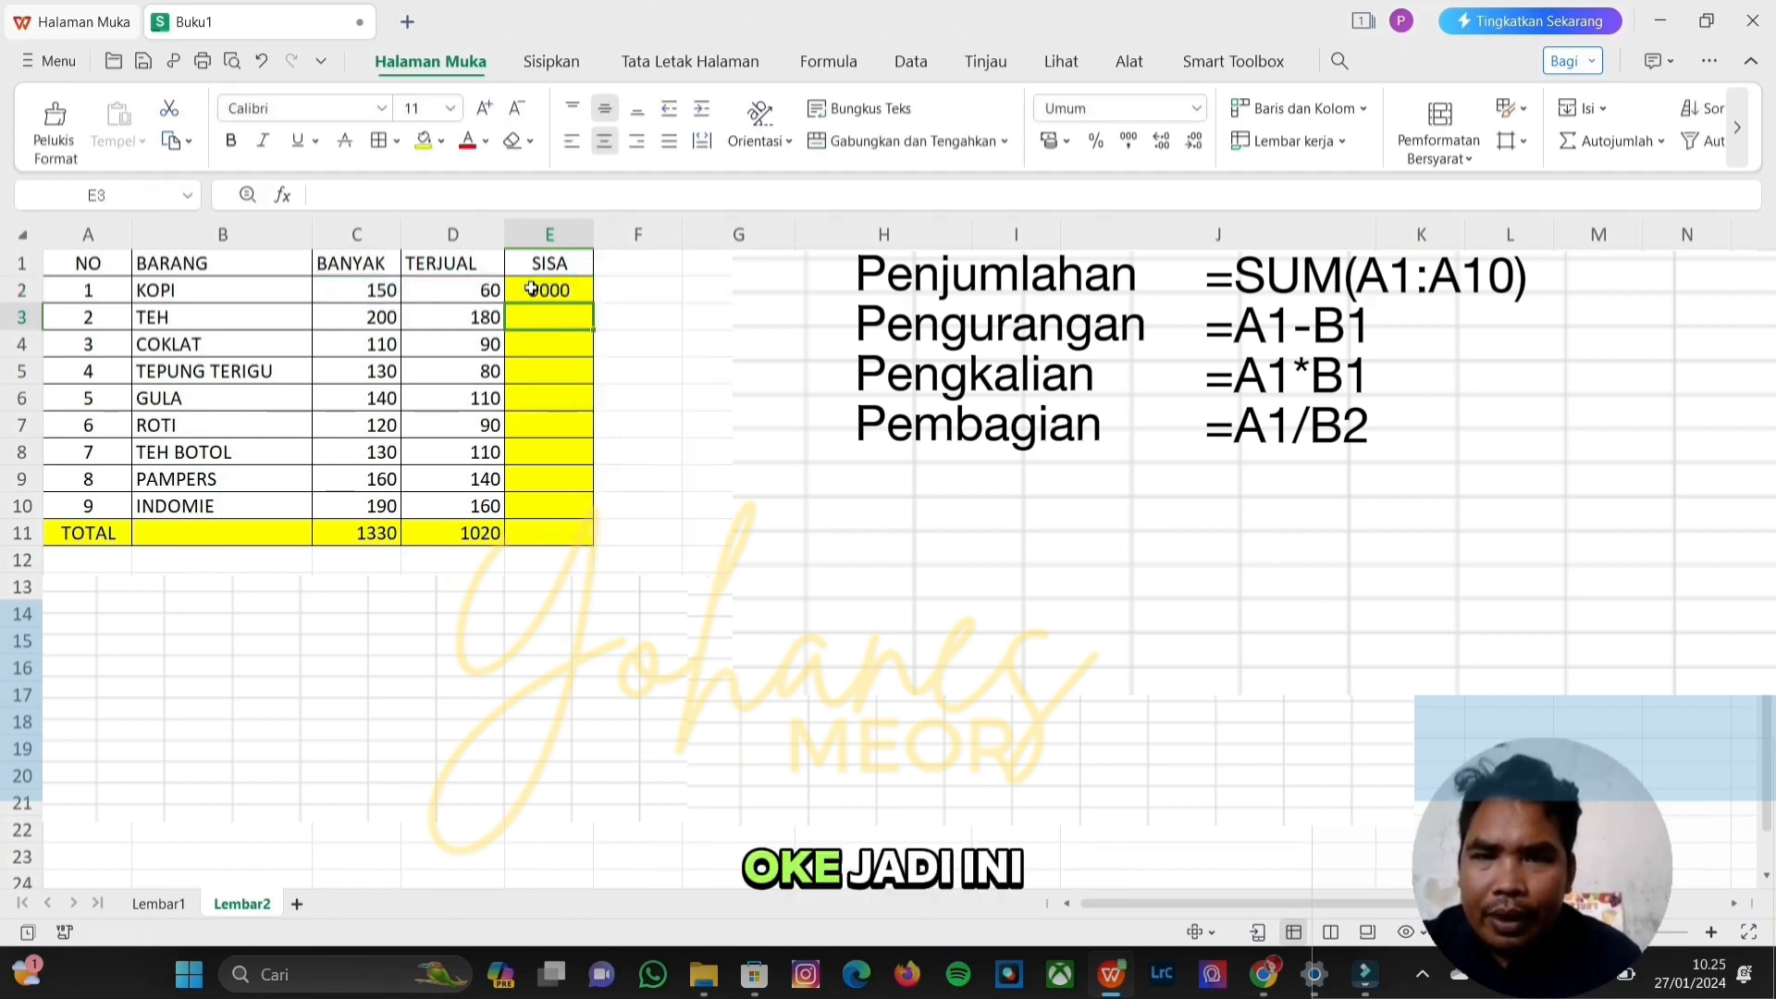
click(700, 308)
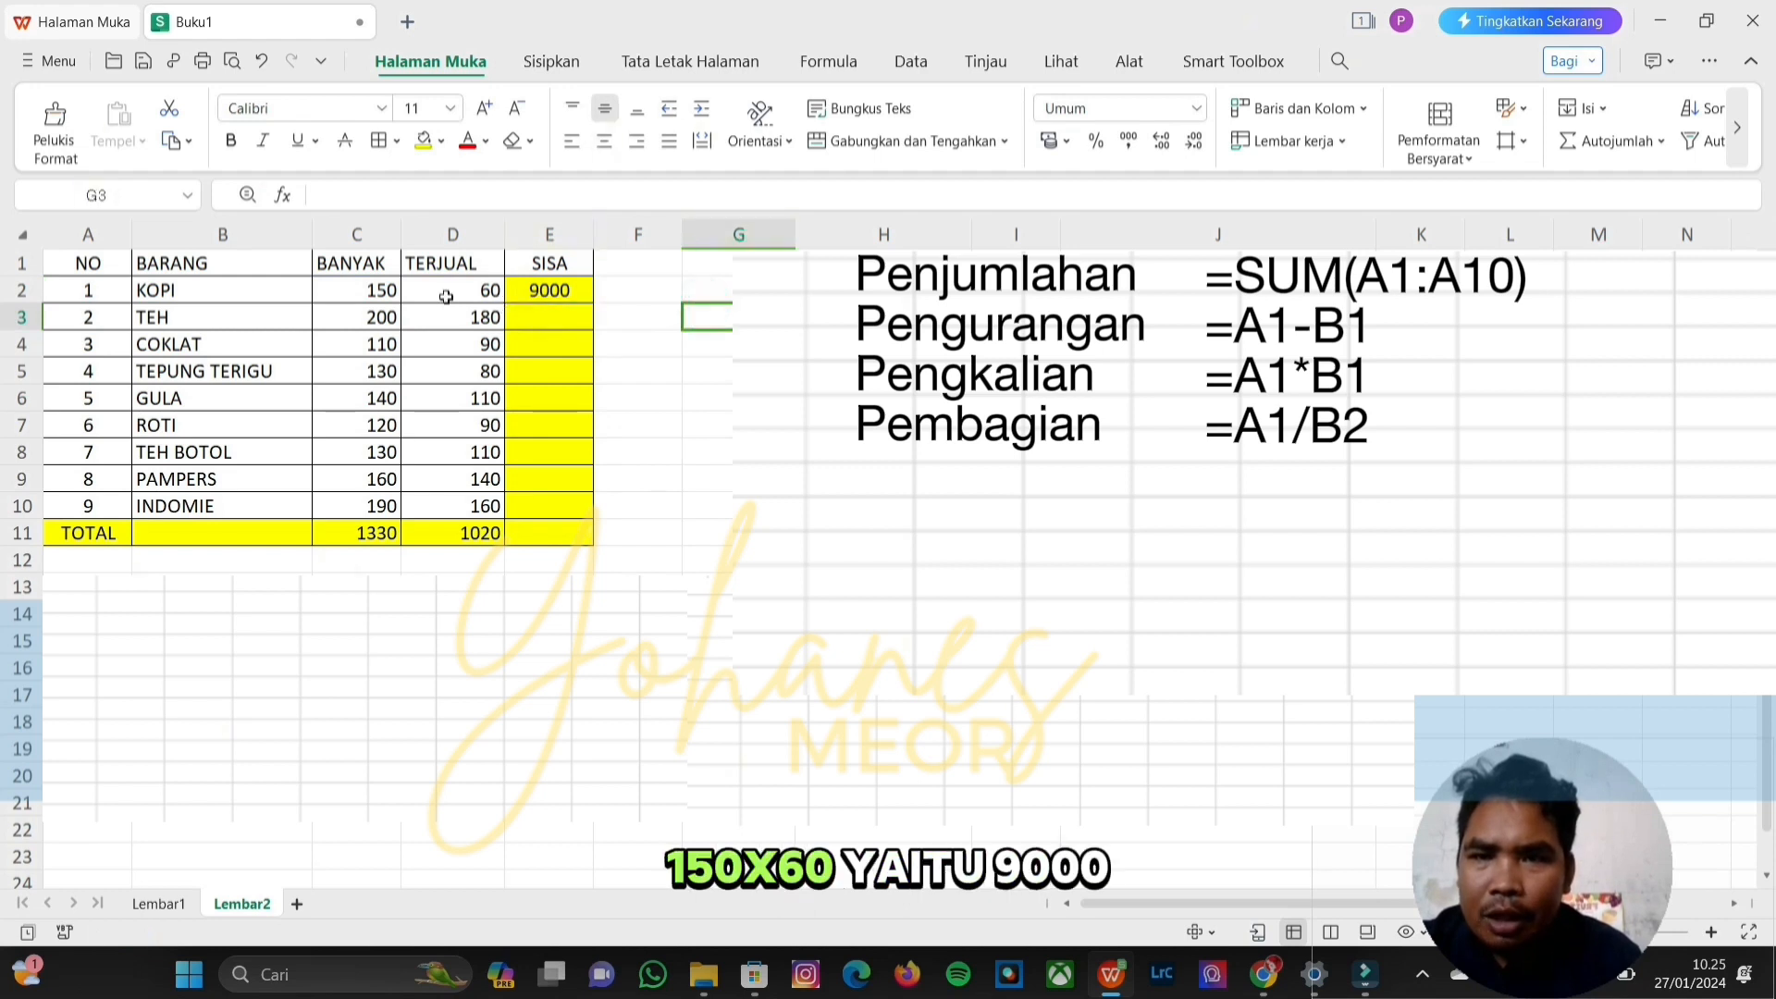
- Remove the SISA heading from cell E1
click(544, 290)
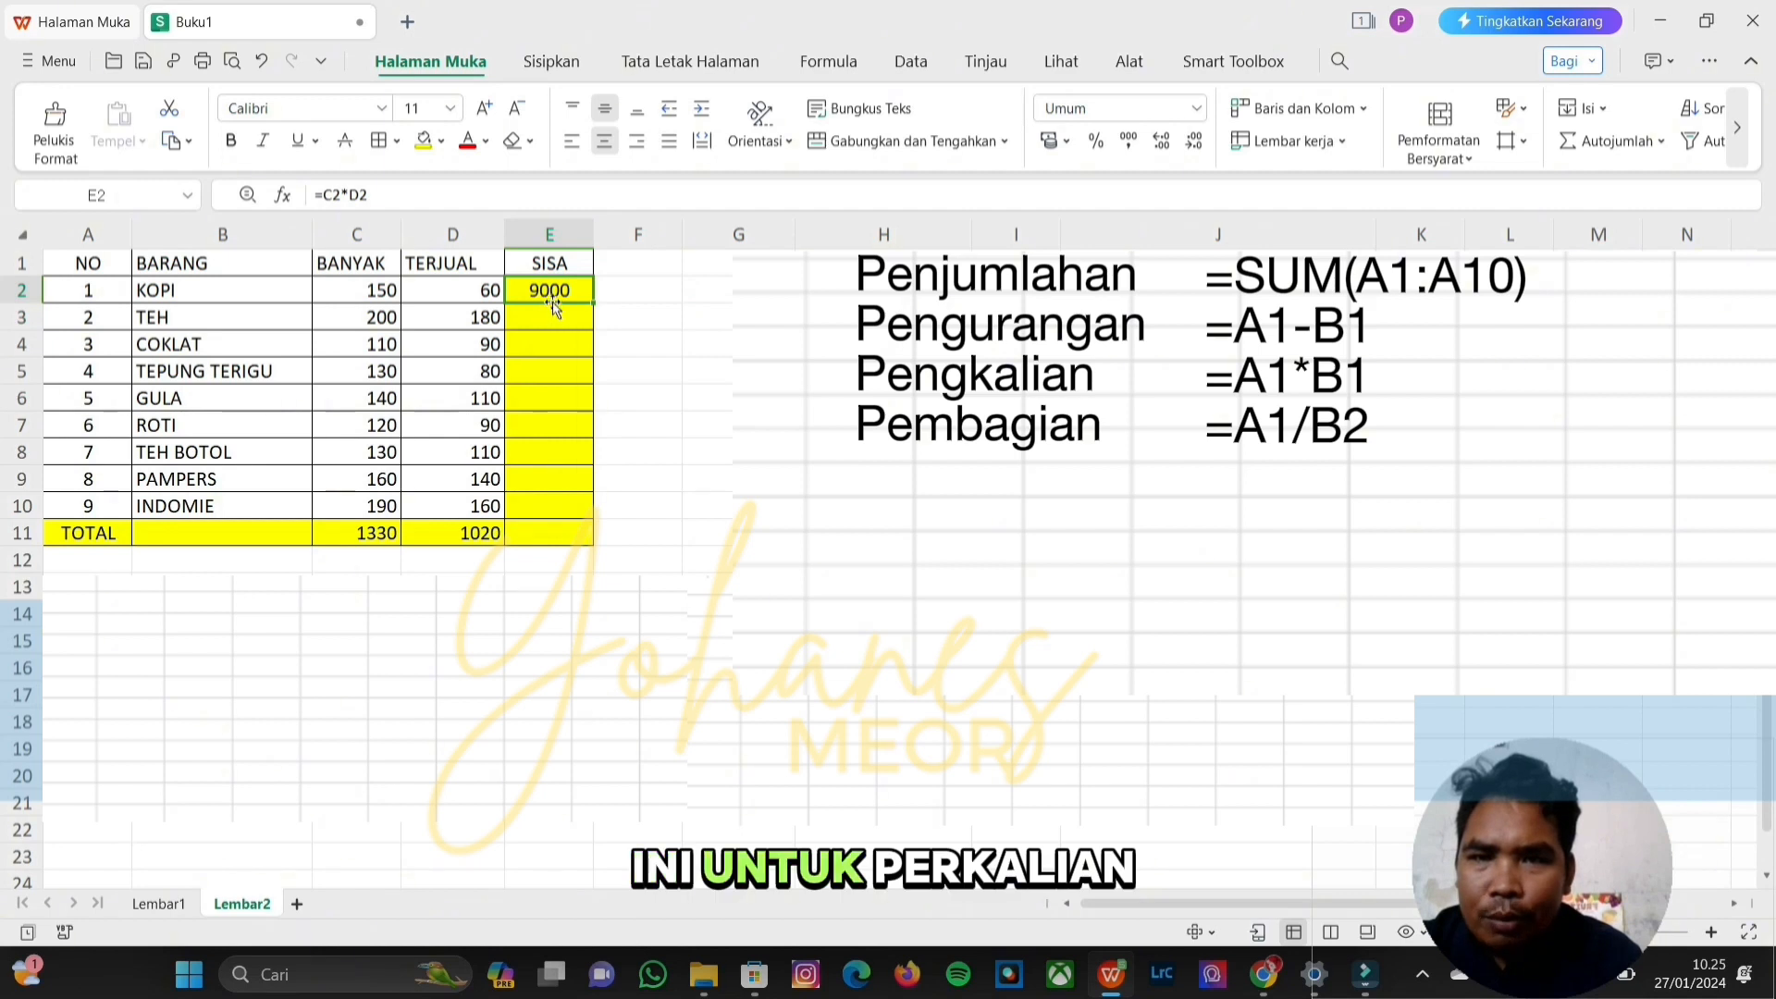
click(547, 263)
key(BackSpace)
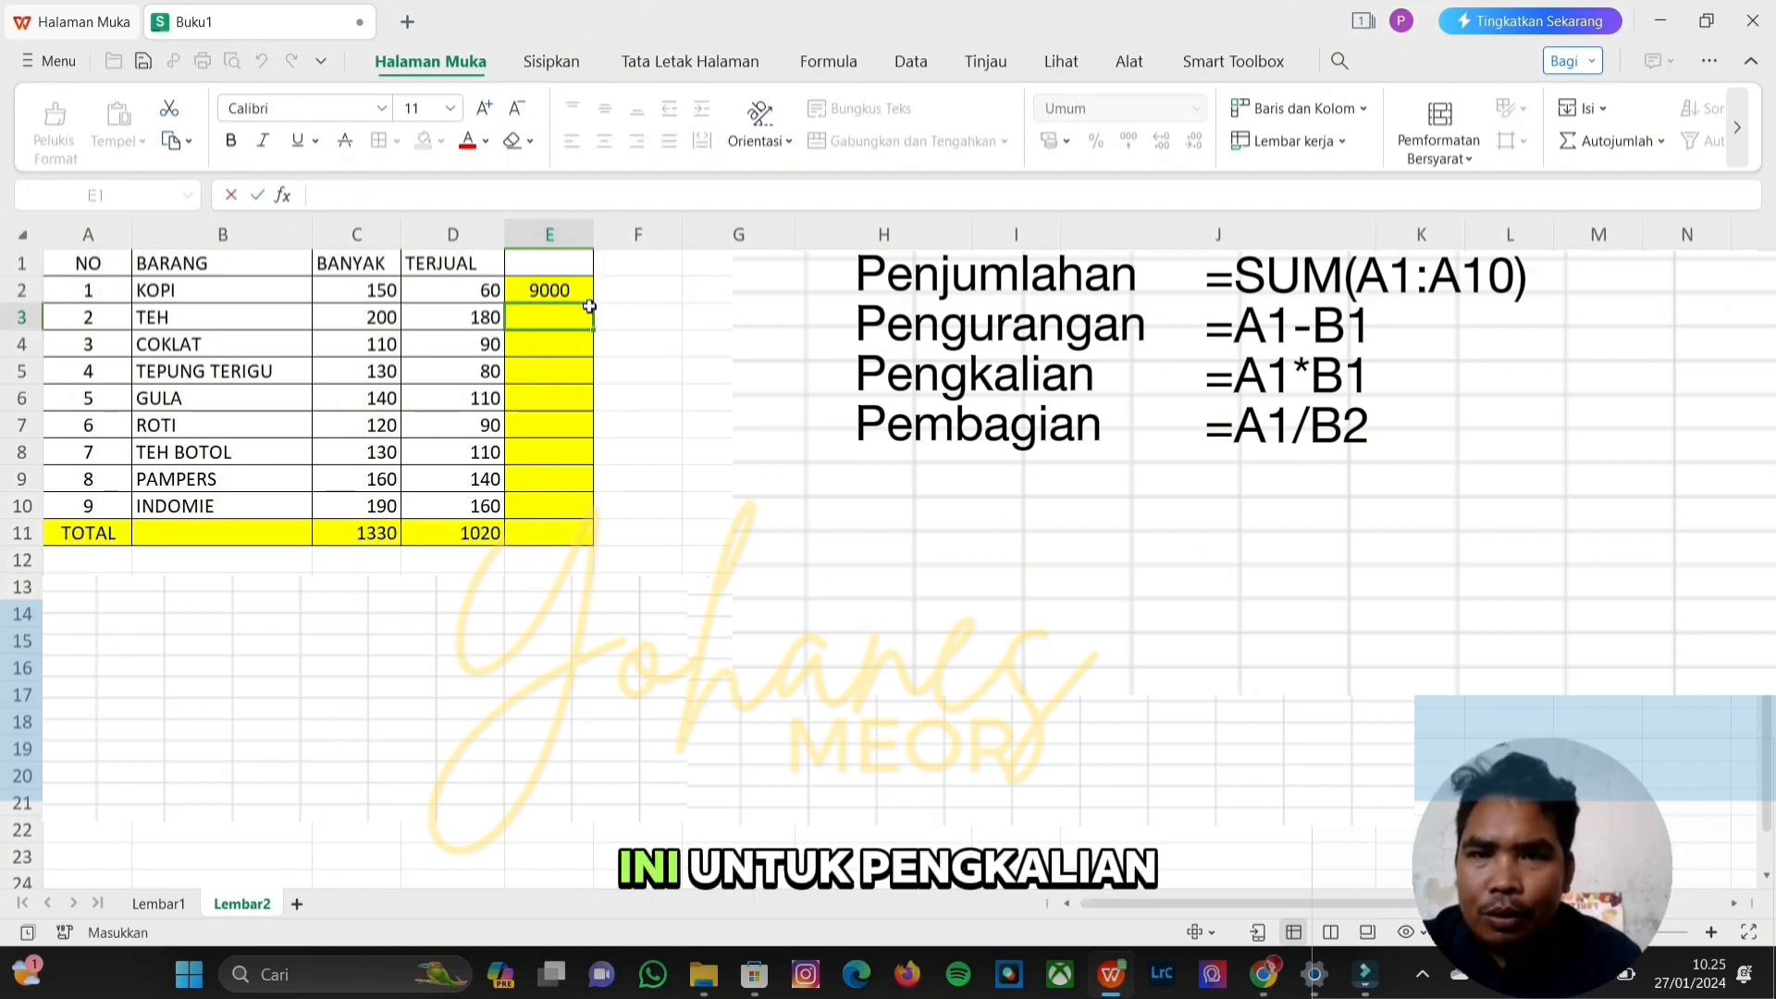
- Fill the multiplication formula from E2 down column E to E10
click(574, 290)
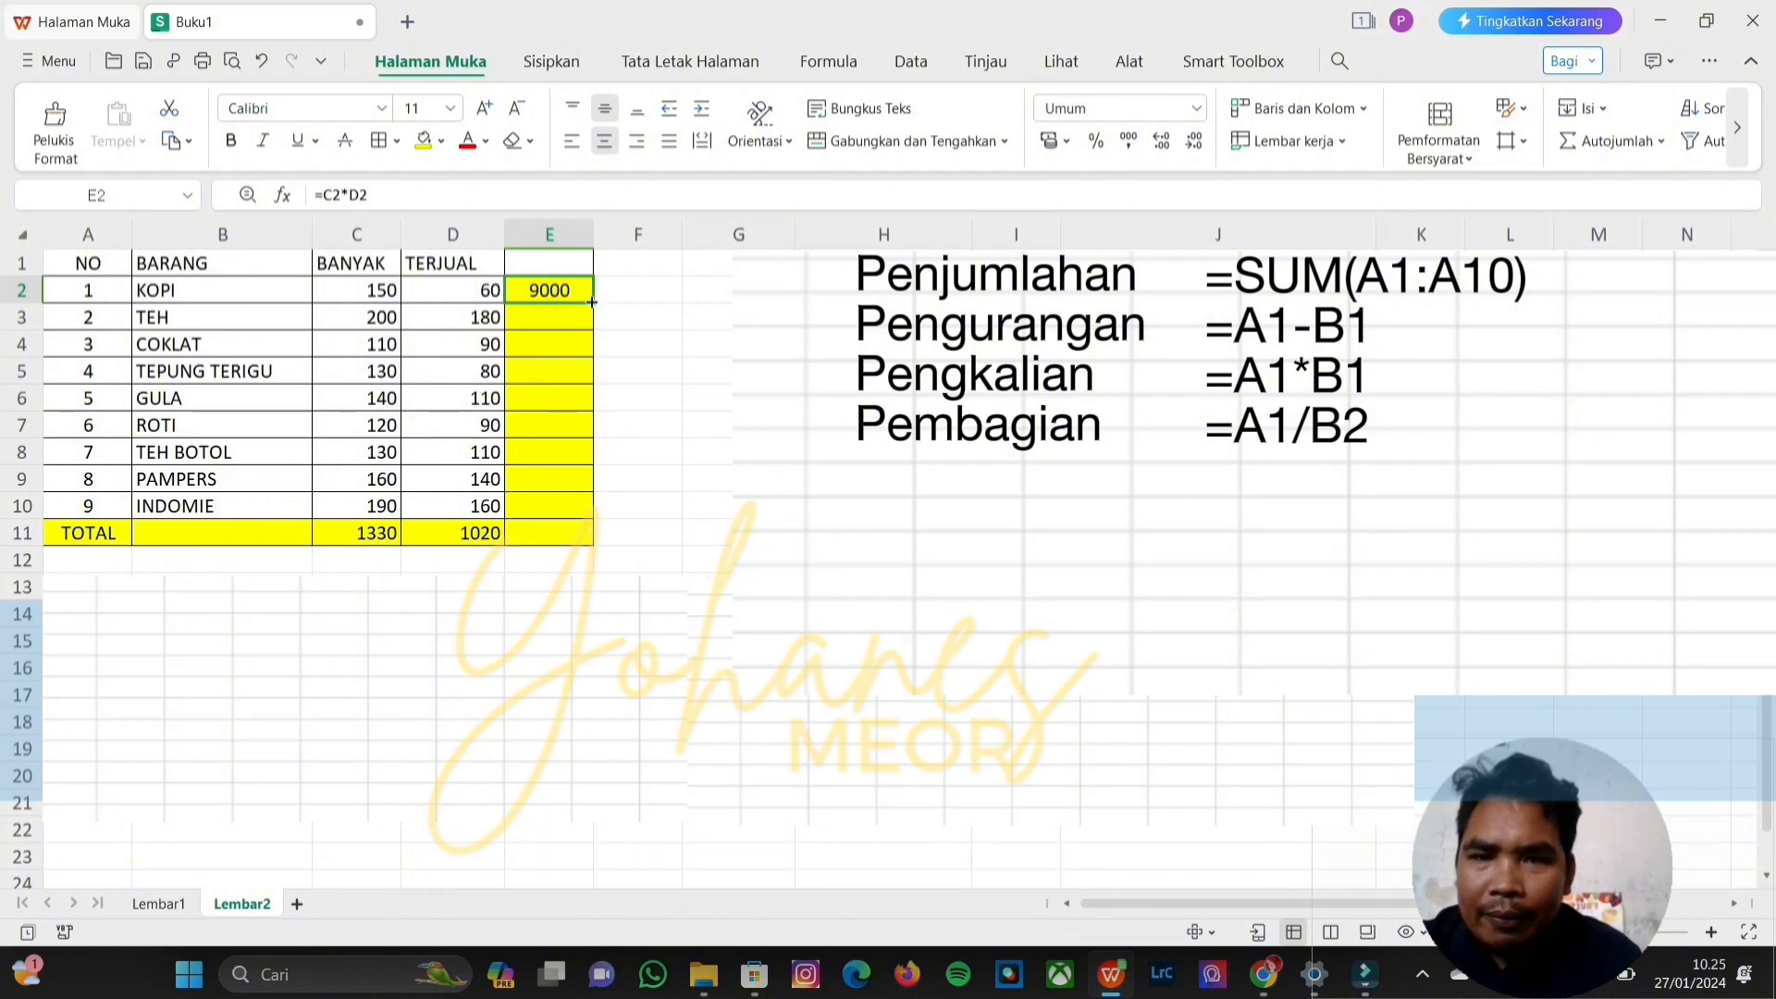
drag(592, 300, 586, 517)
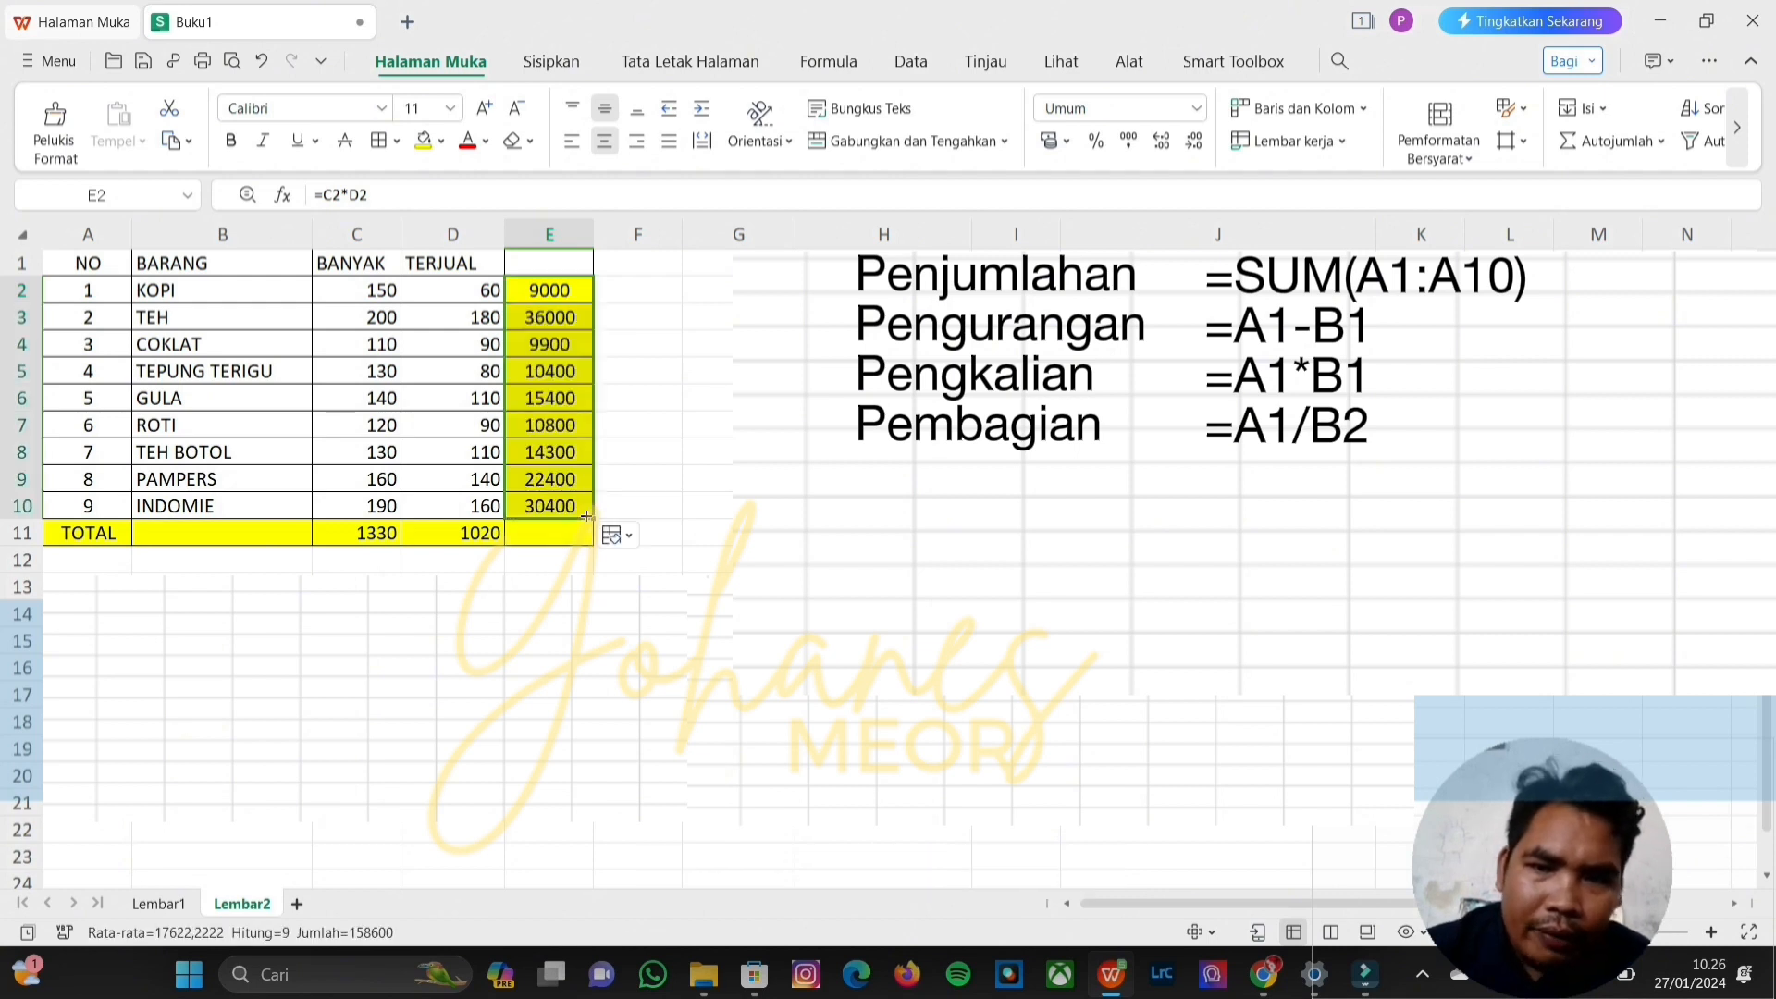
click(631, 474)
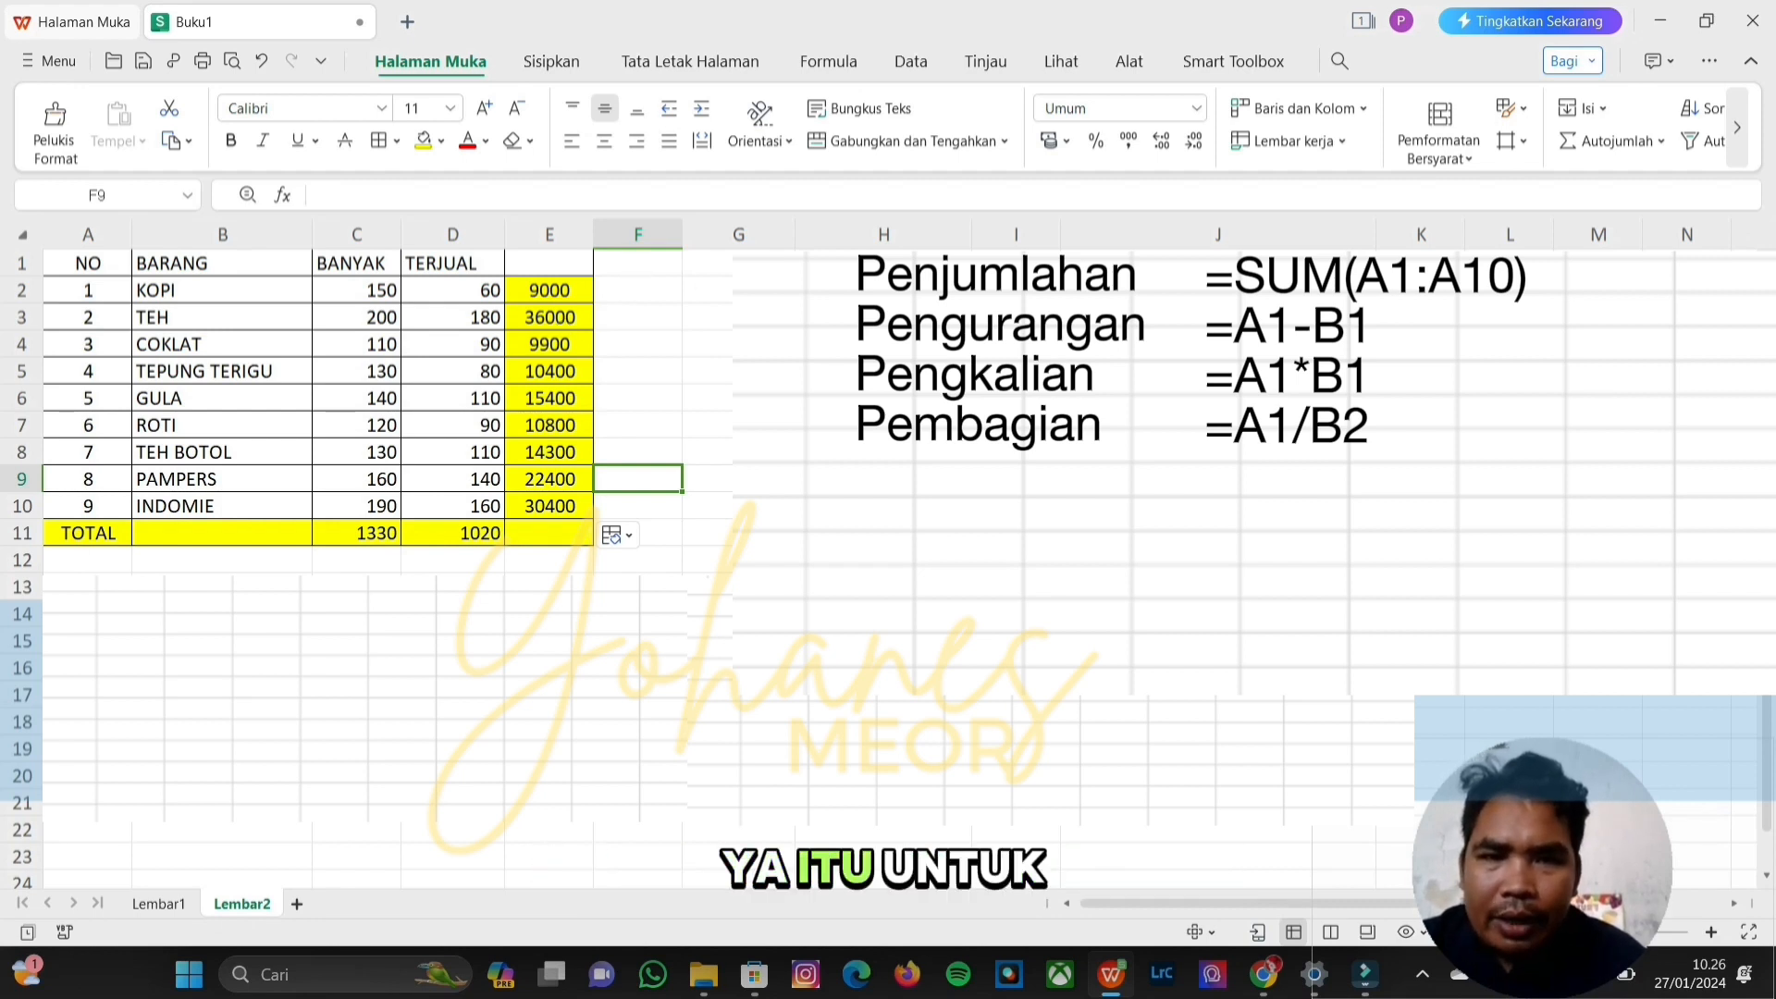
- Enter the label PEMBAGIAN in cell H5
click(884, 371)
text(PEMBAGIAN)
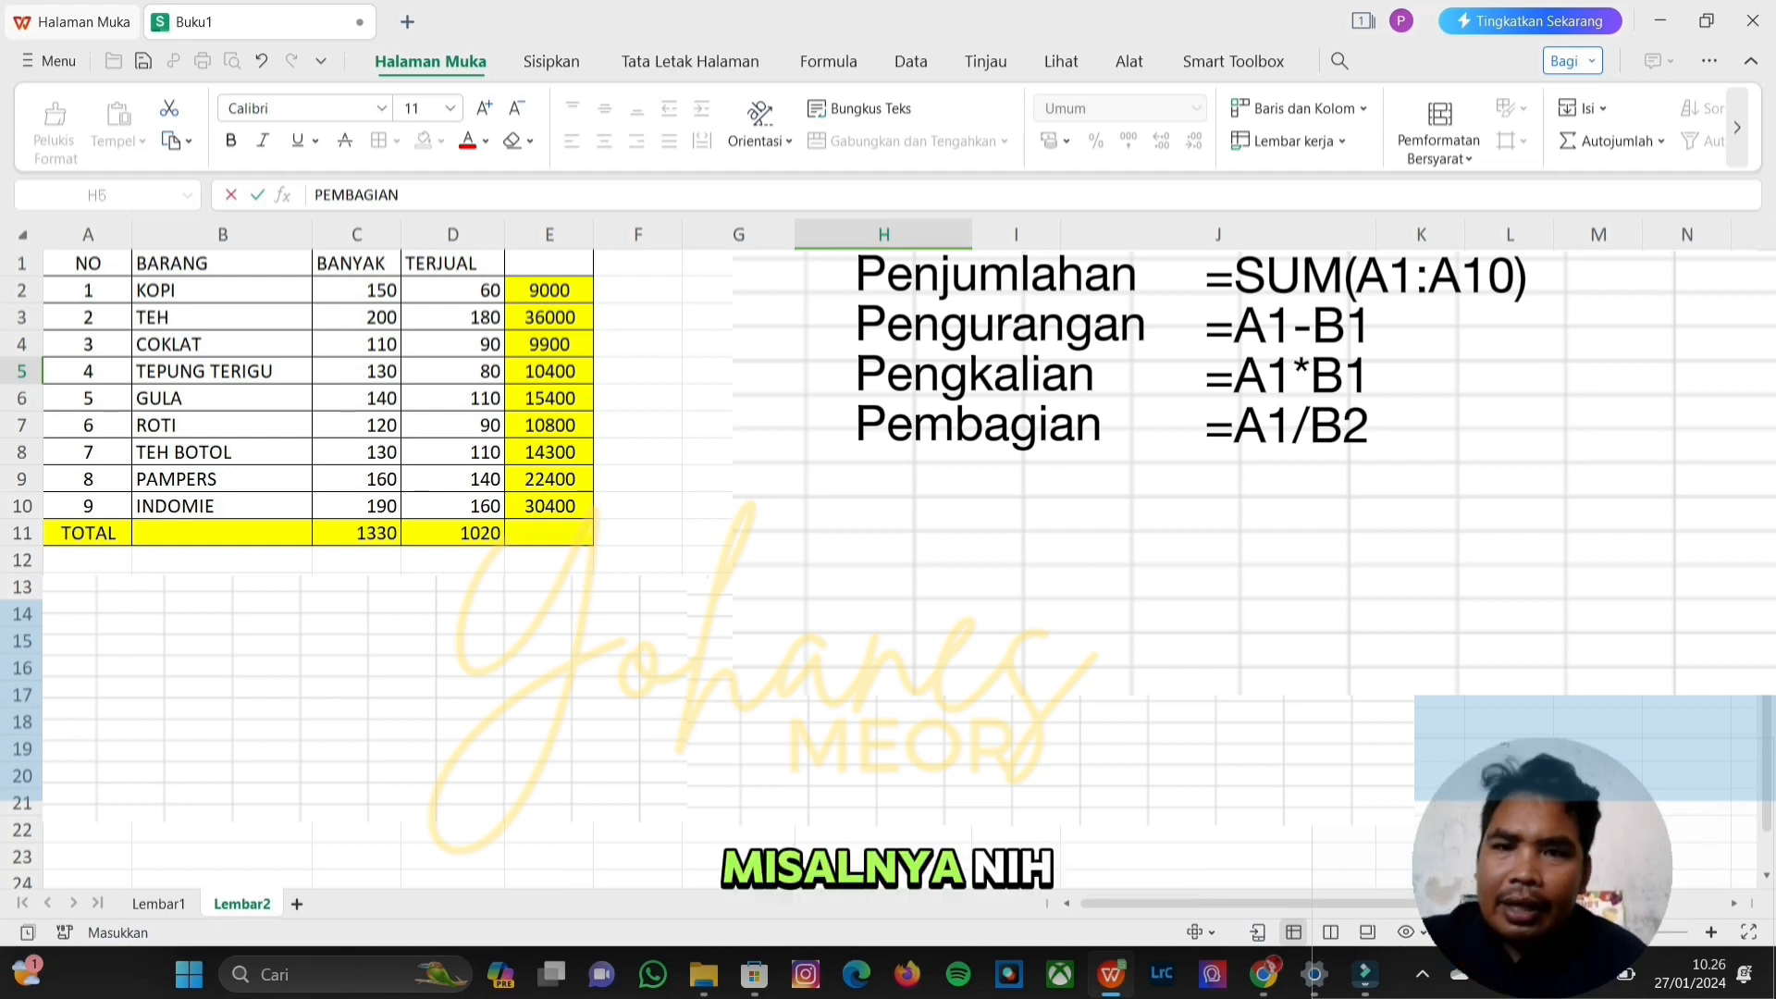
- Clear all contents of column E, including the multiplication results
click(550, 237)
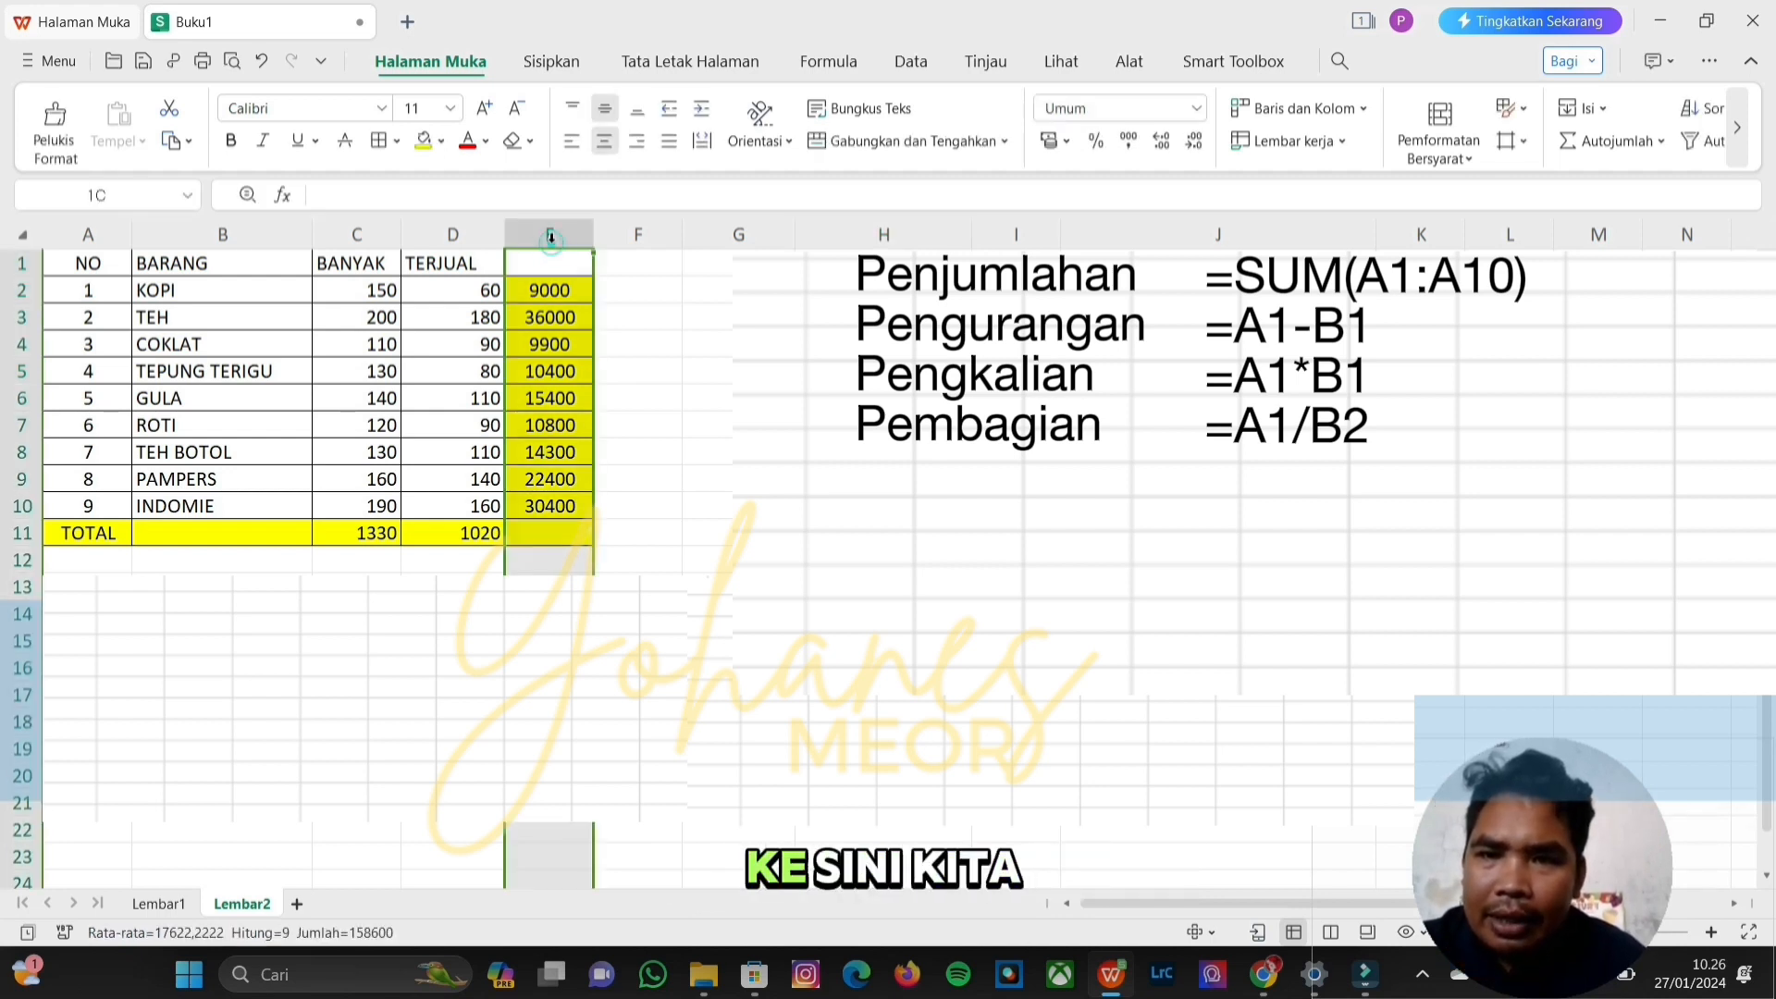
key(BackSpace)
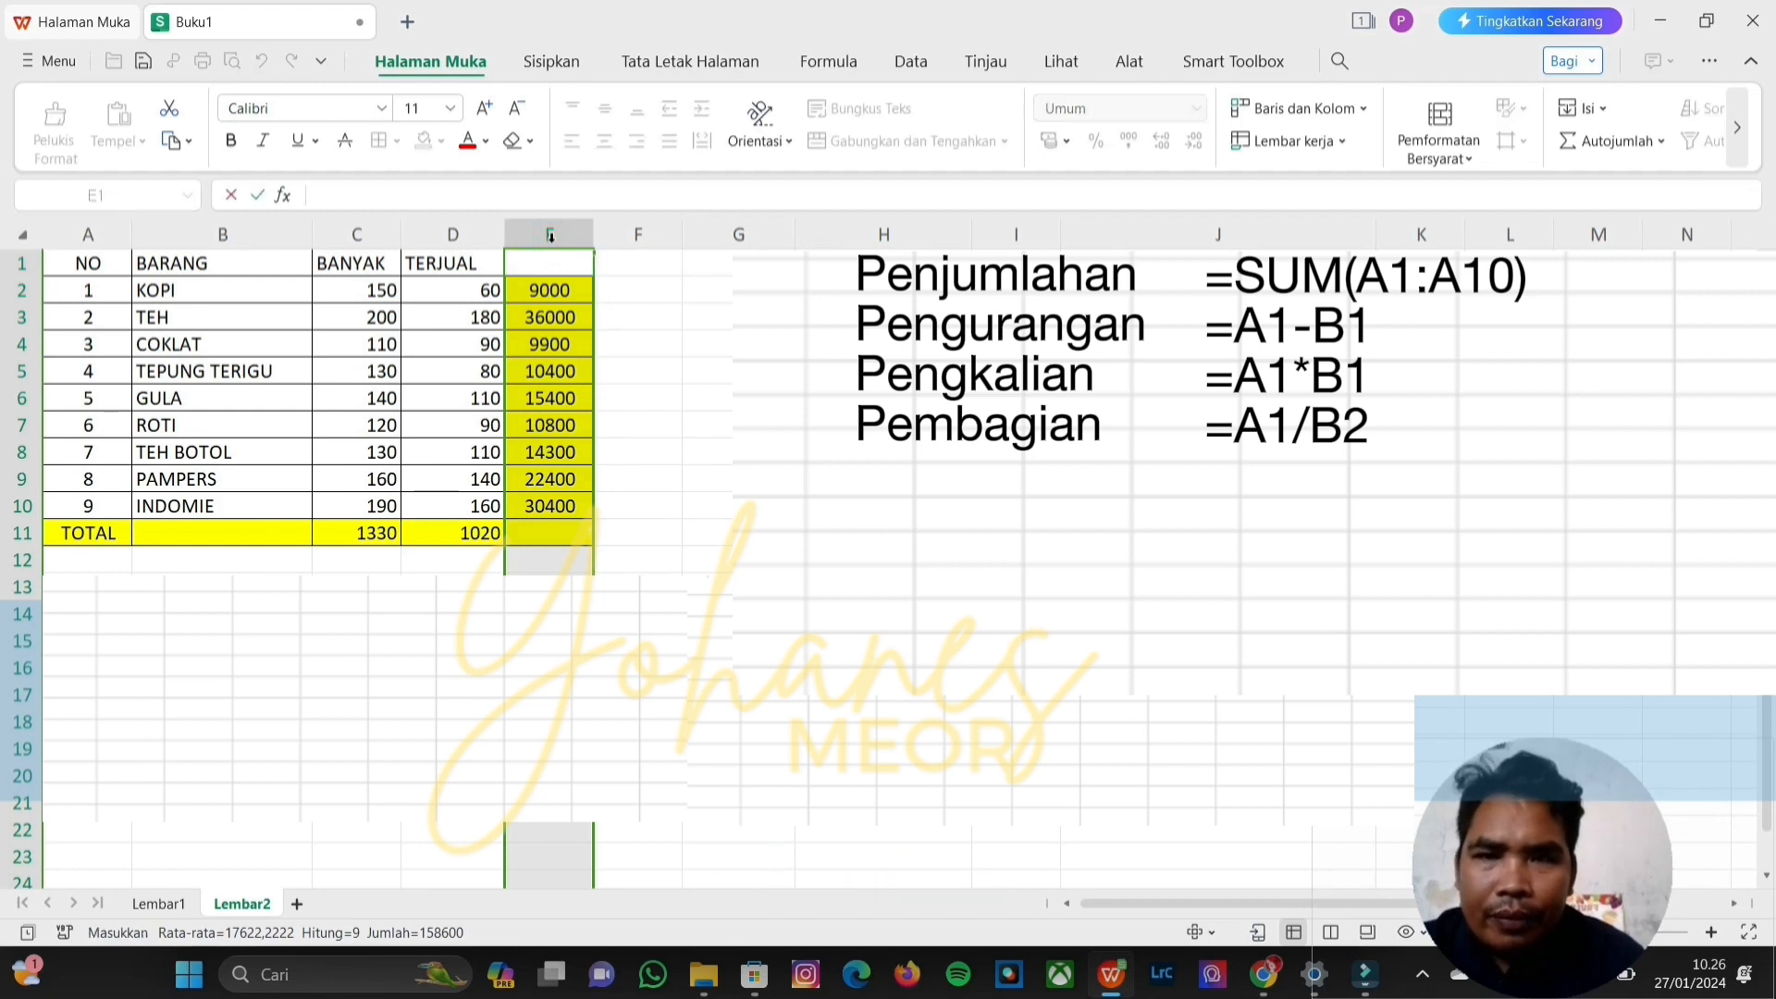
key(Escape)
key(Delete)
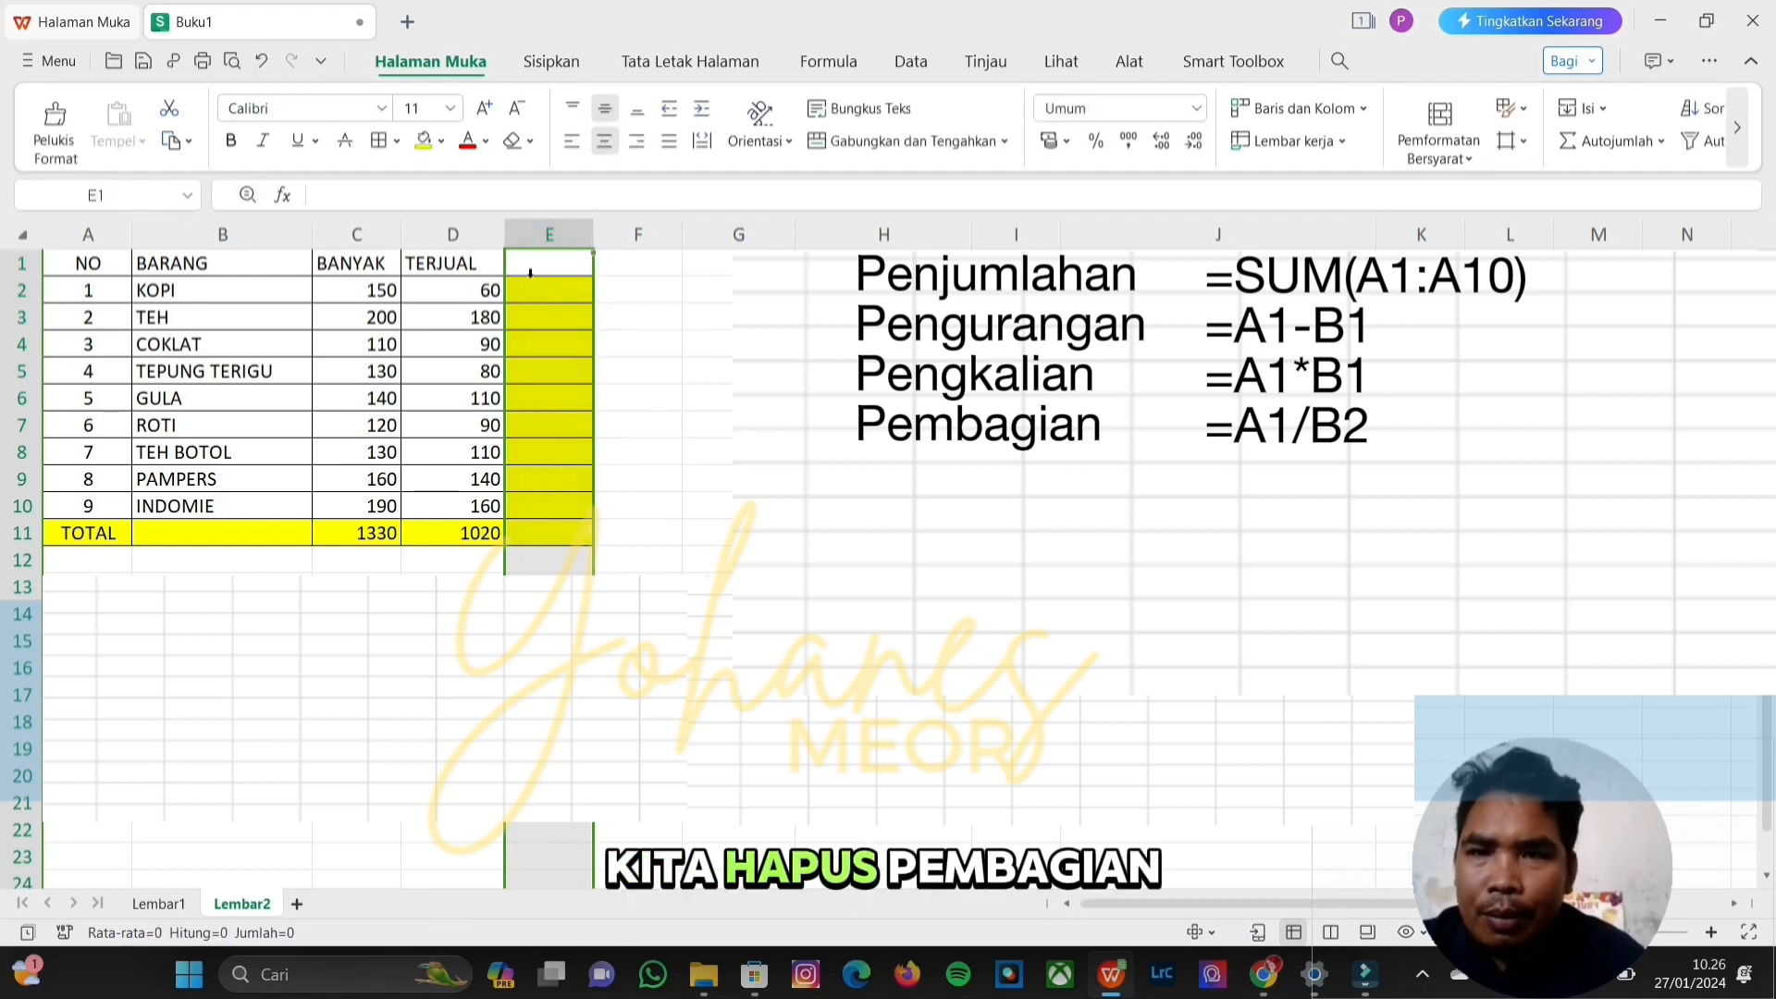
- Divide the KOPI row's BANYAK value by its TERJUAL value in cell E2 with the formula =C2/D2
click(383, 290)
text(150)
click(472, 289)
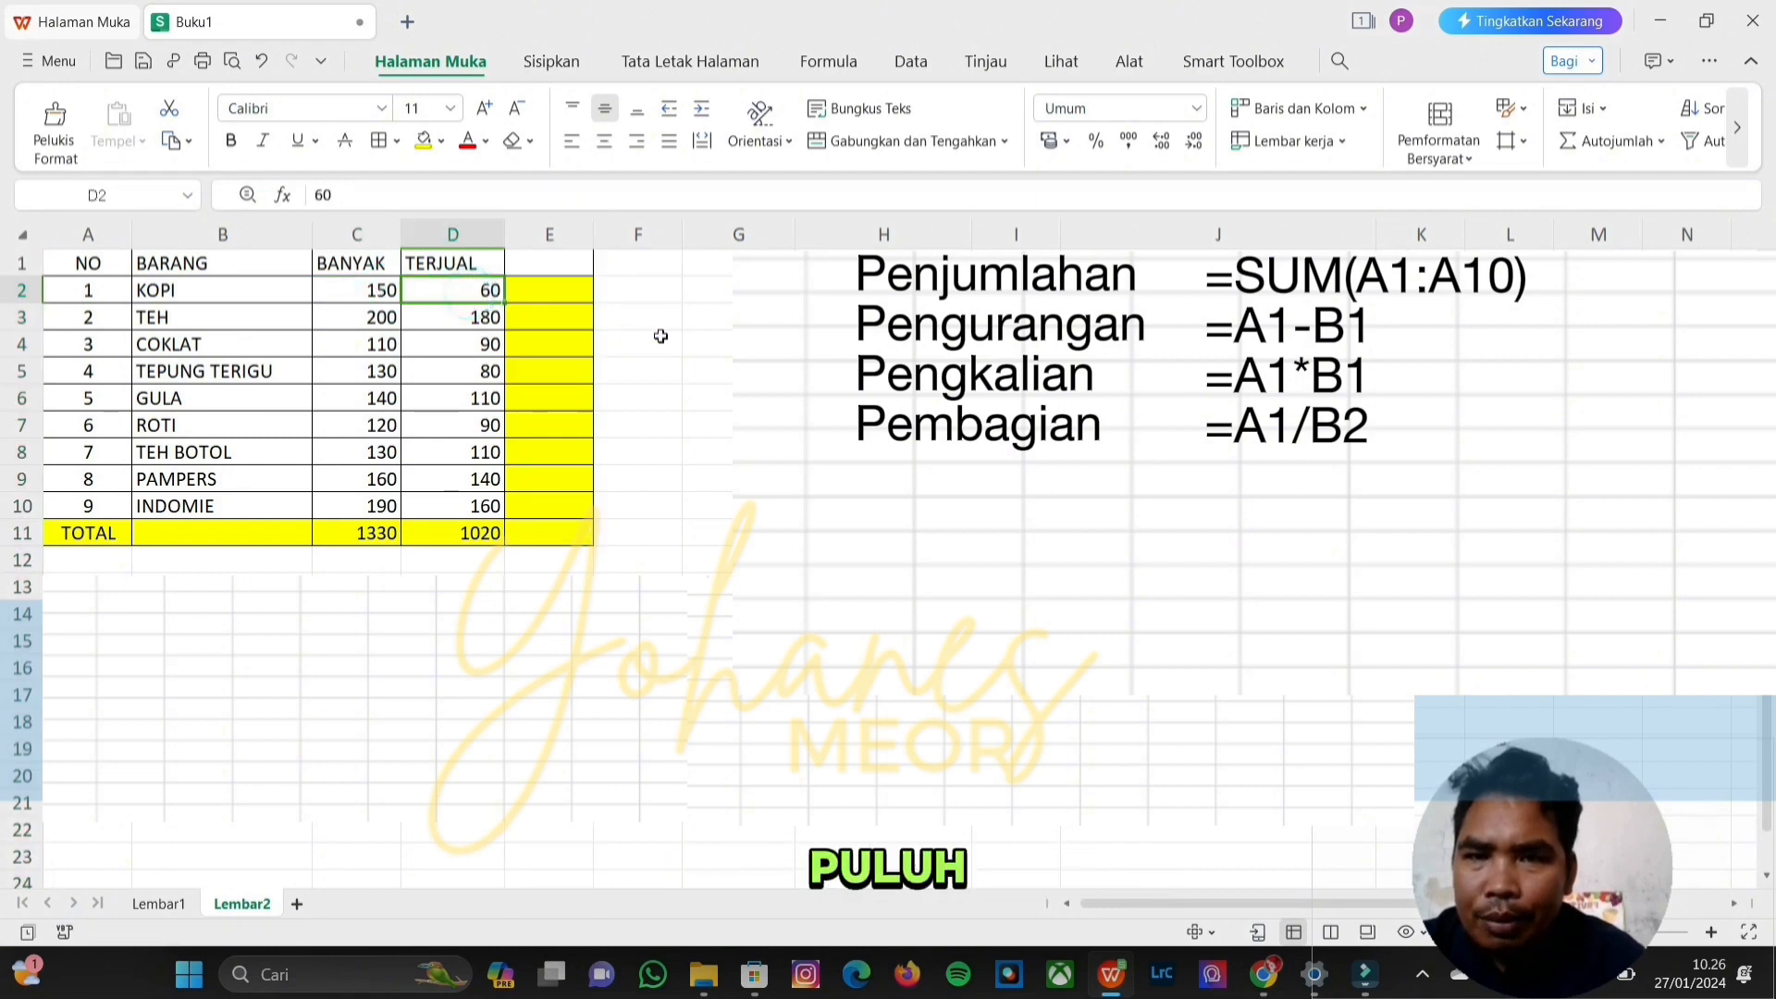
click(558, 292)
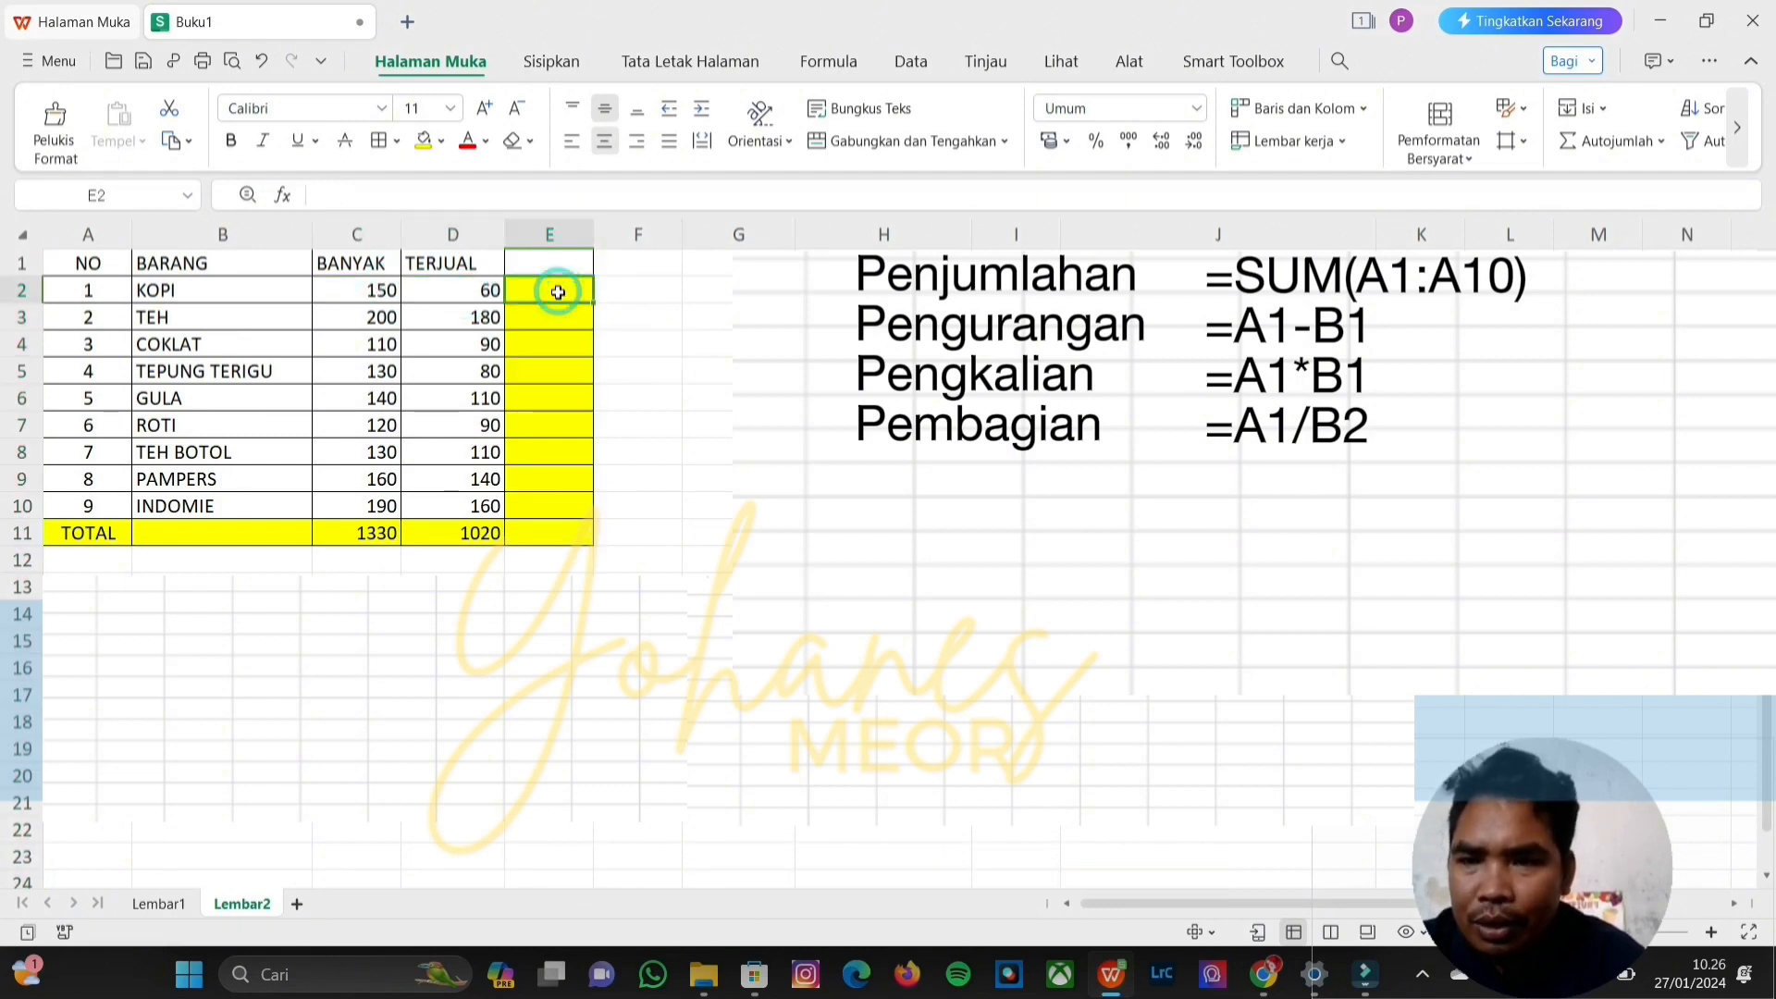
text(=)
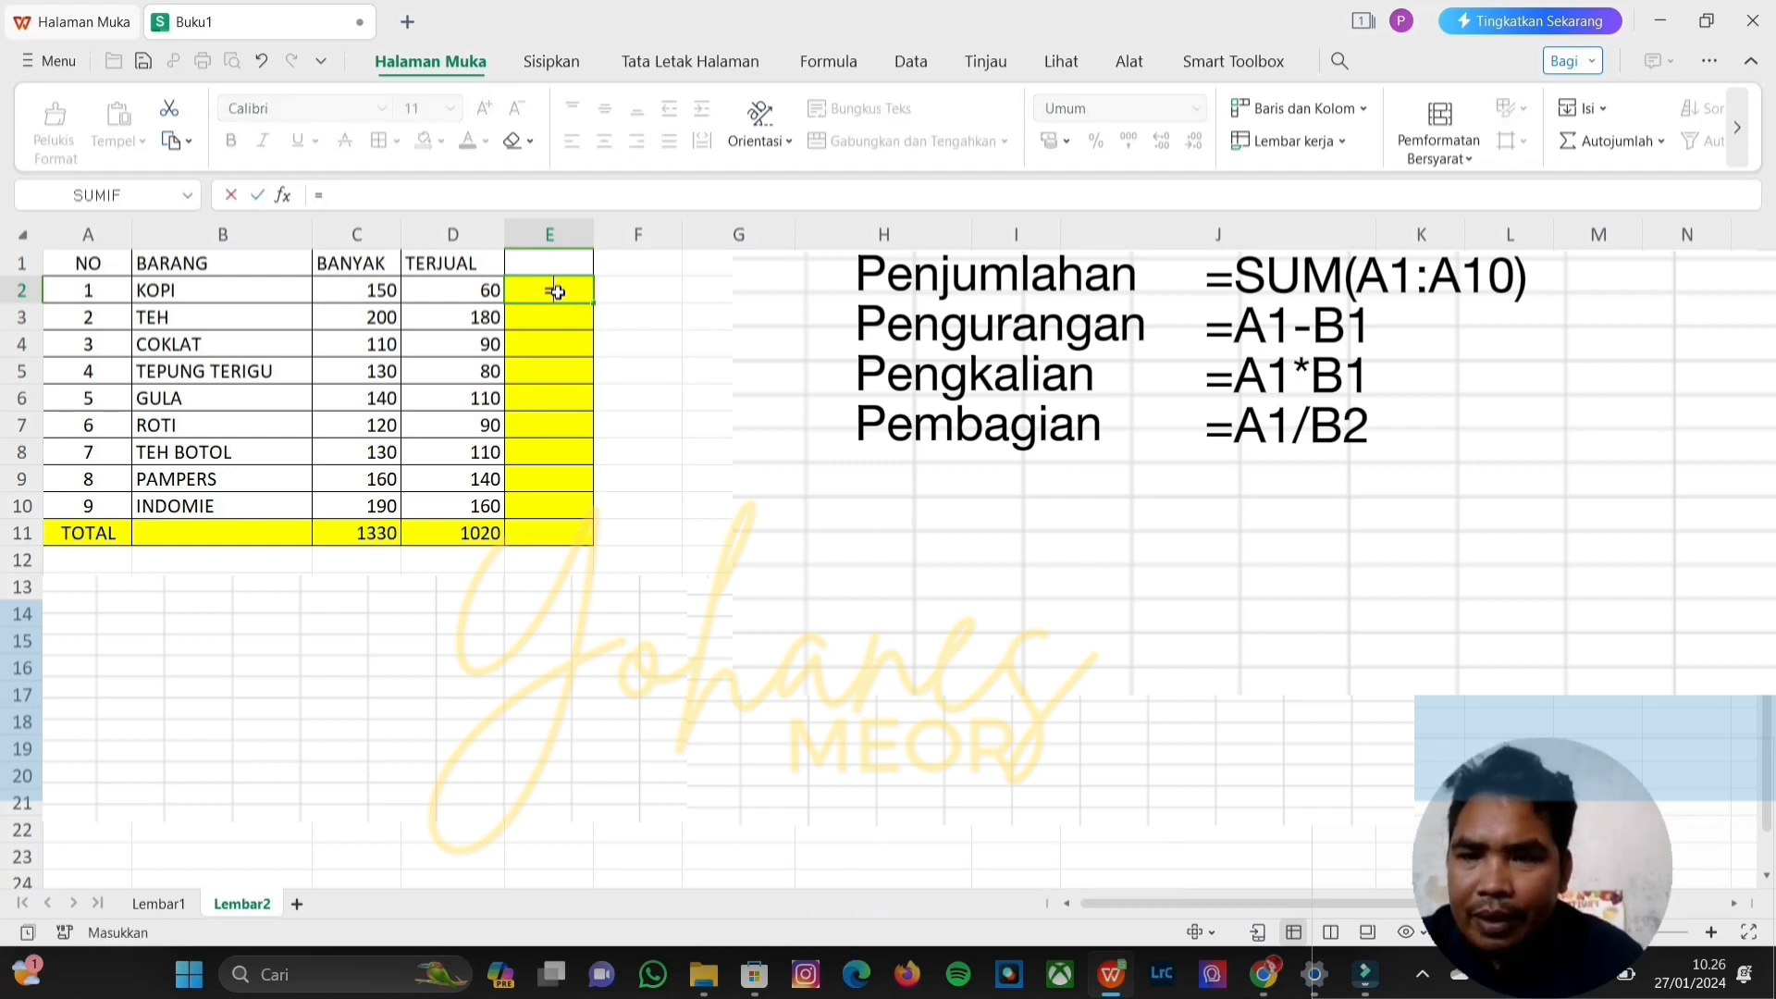
text(C)
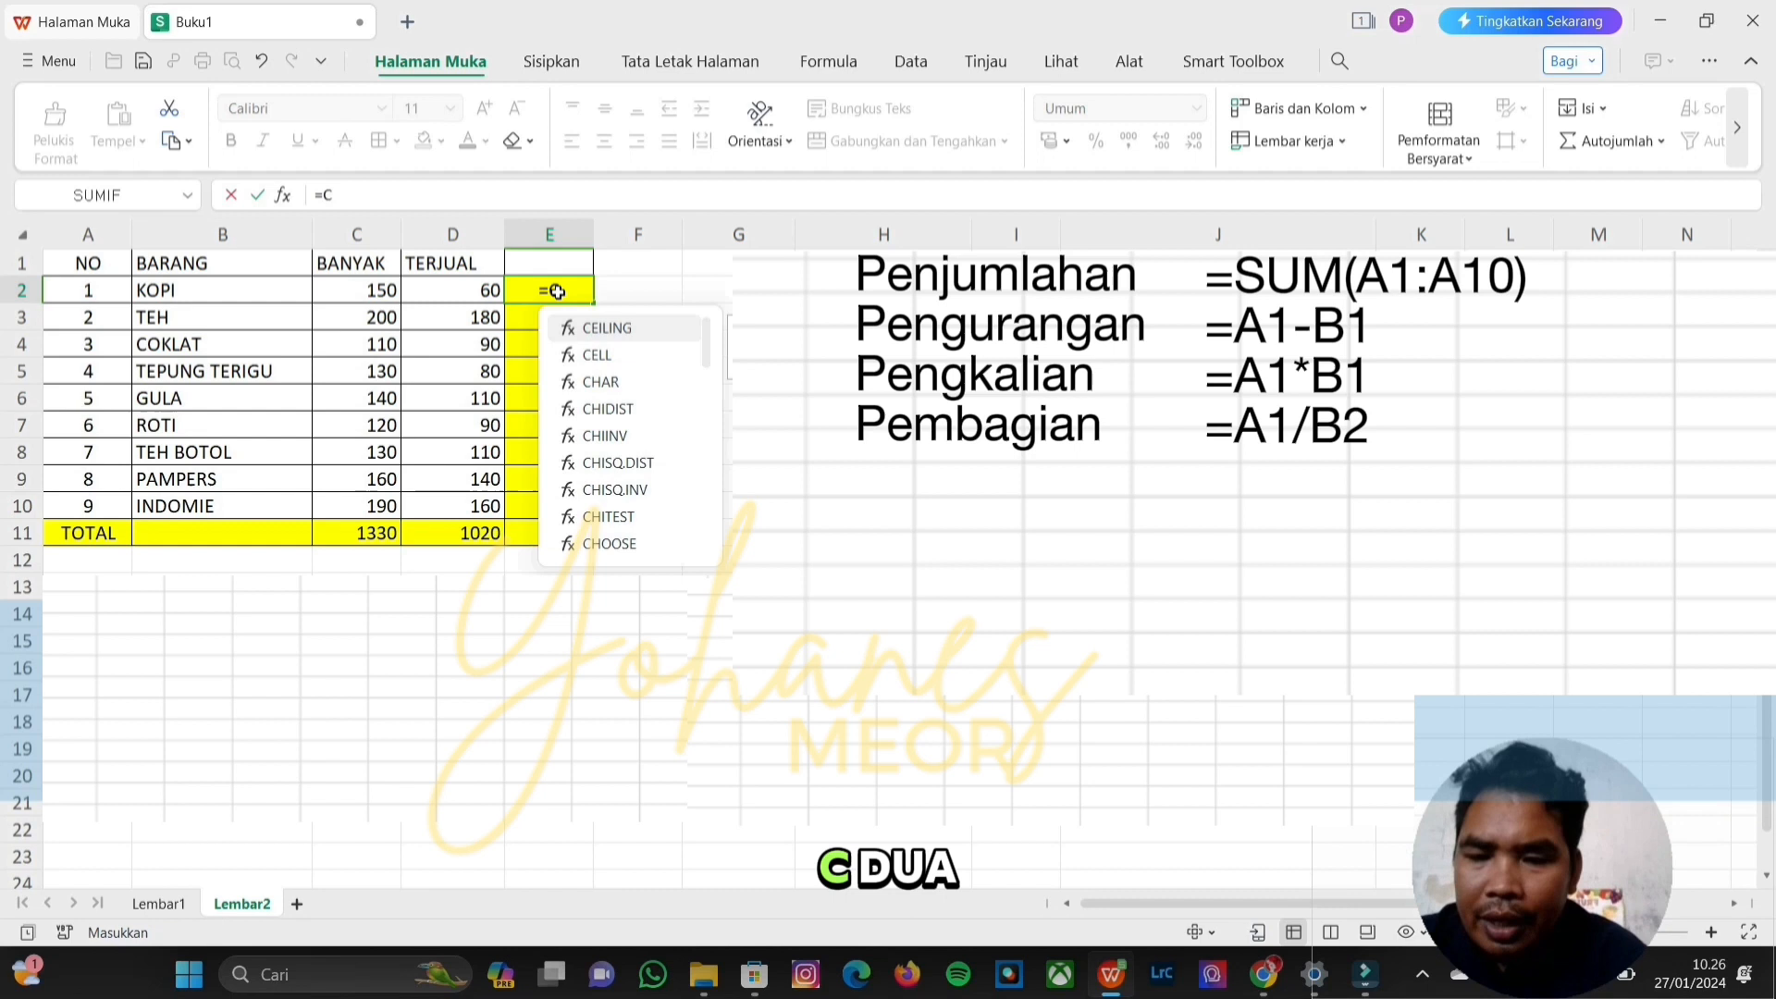
text(2)
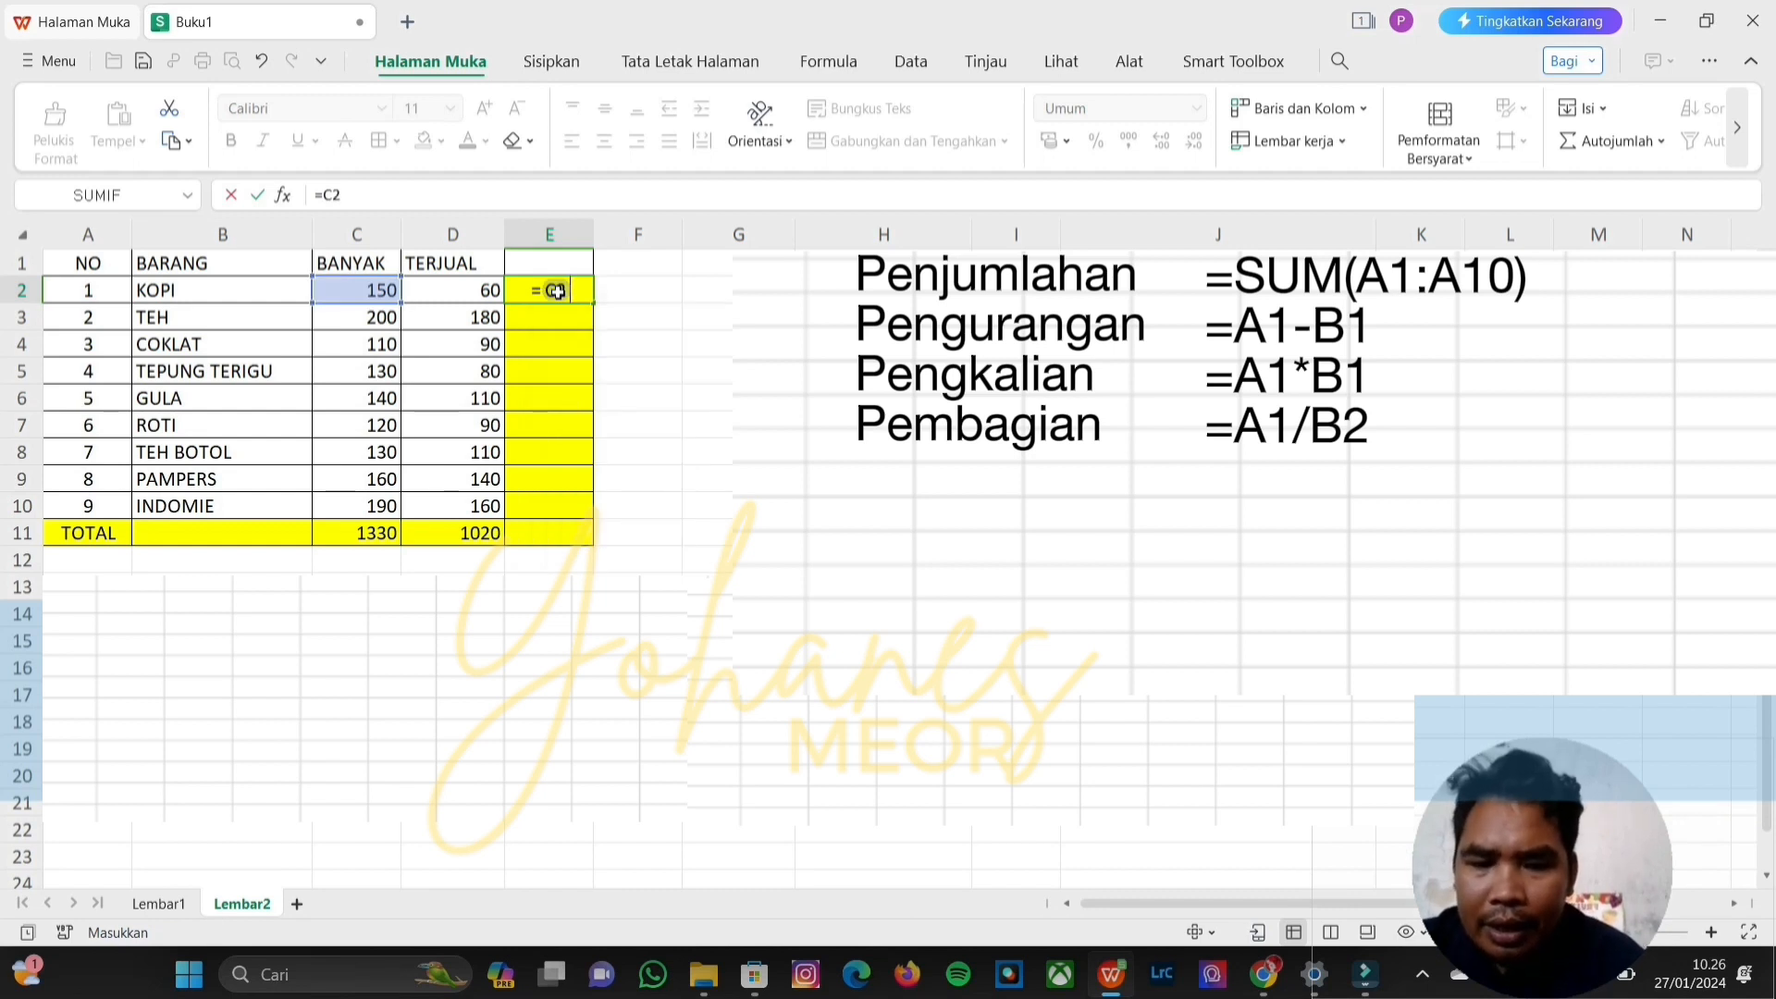
text(/)
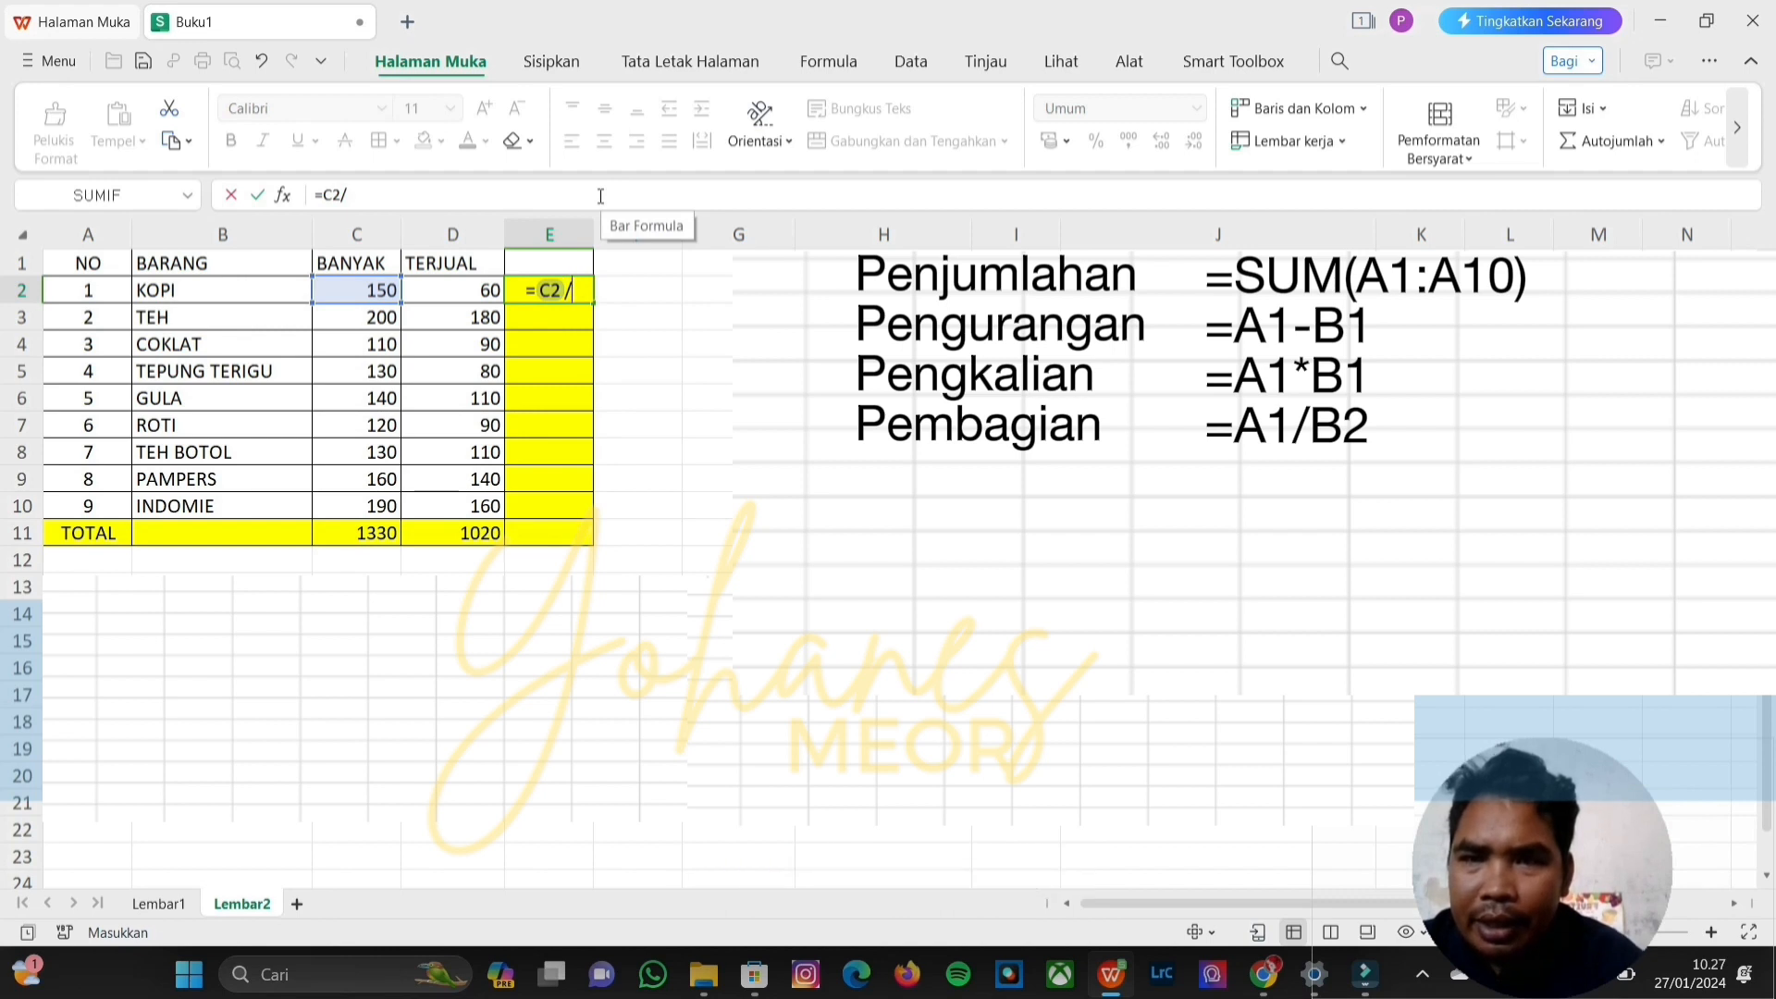
text(D2)
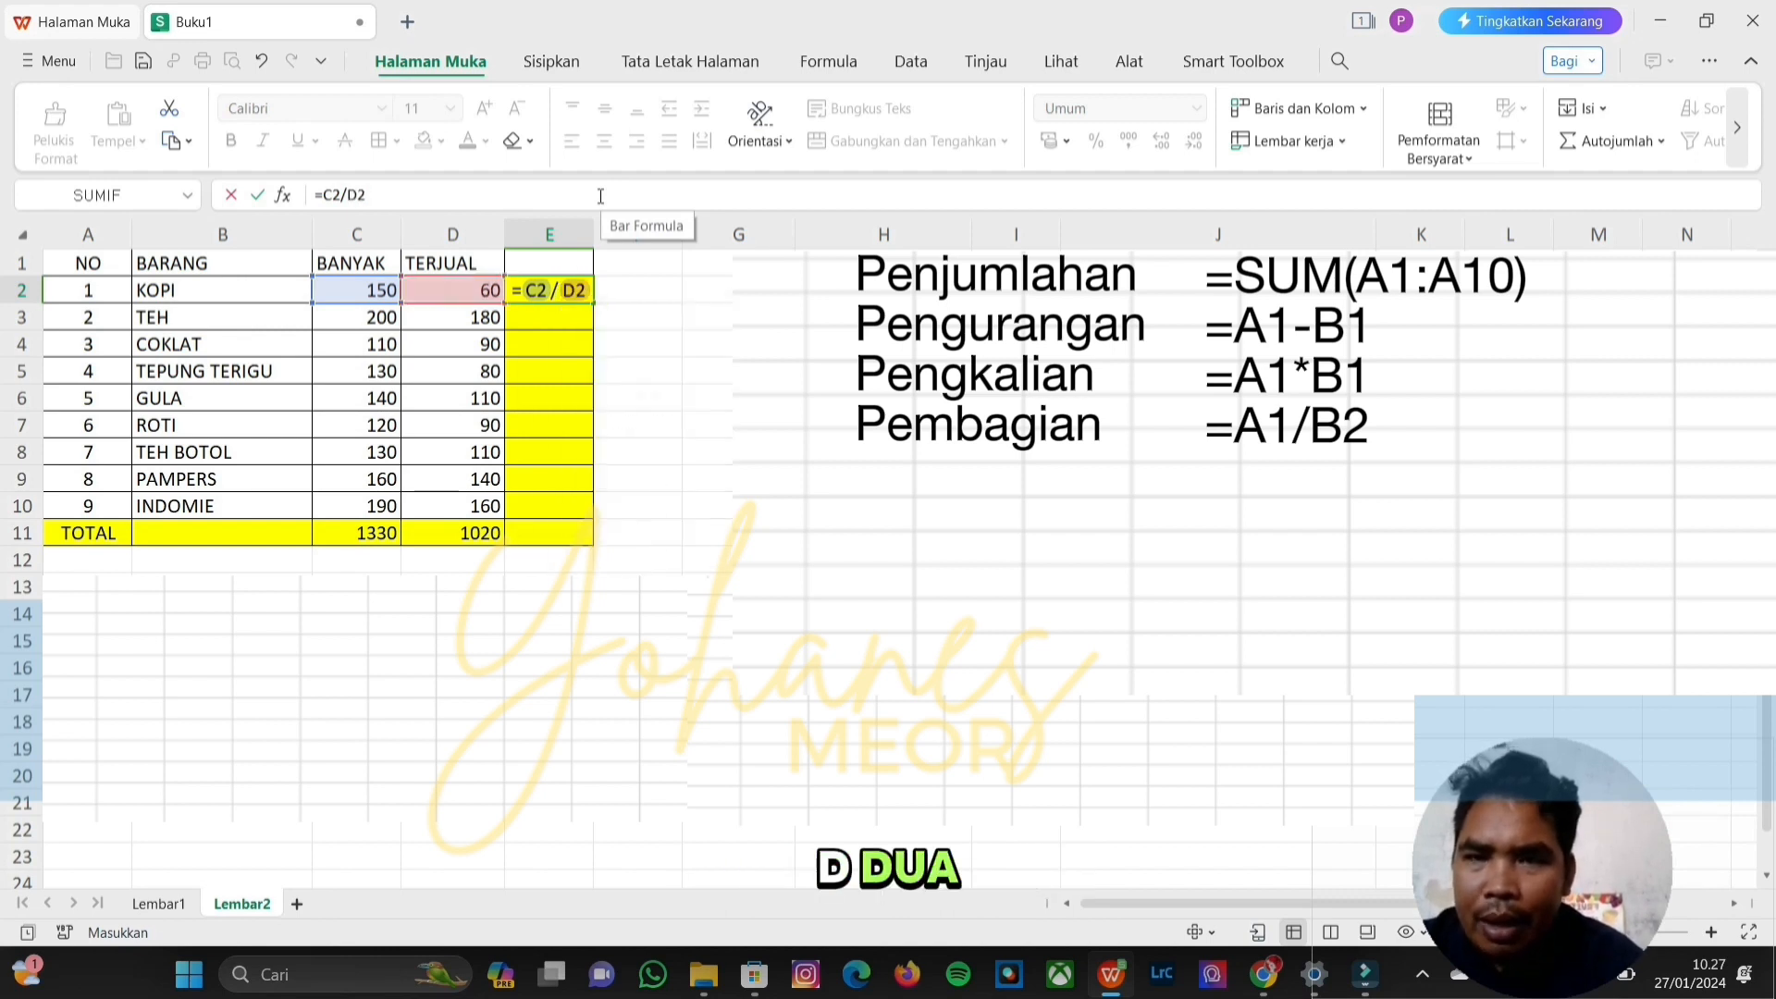
key(Return)
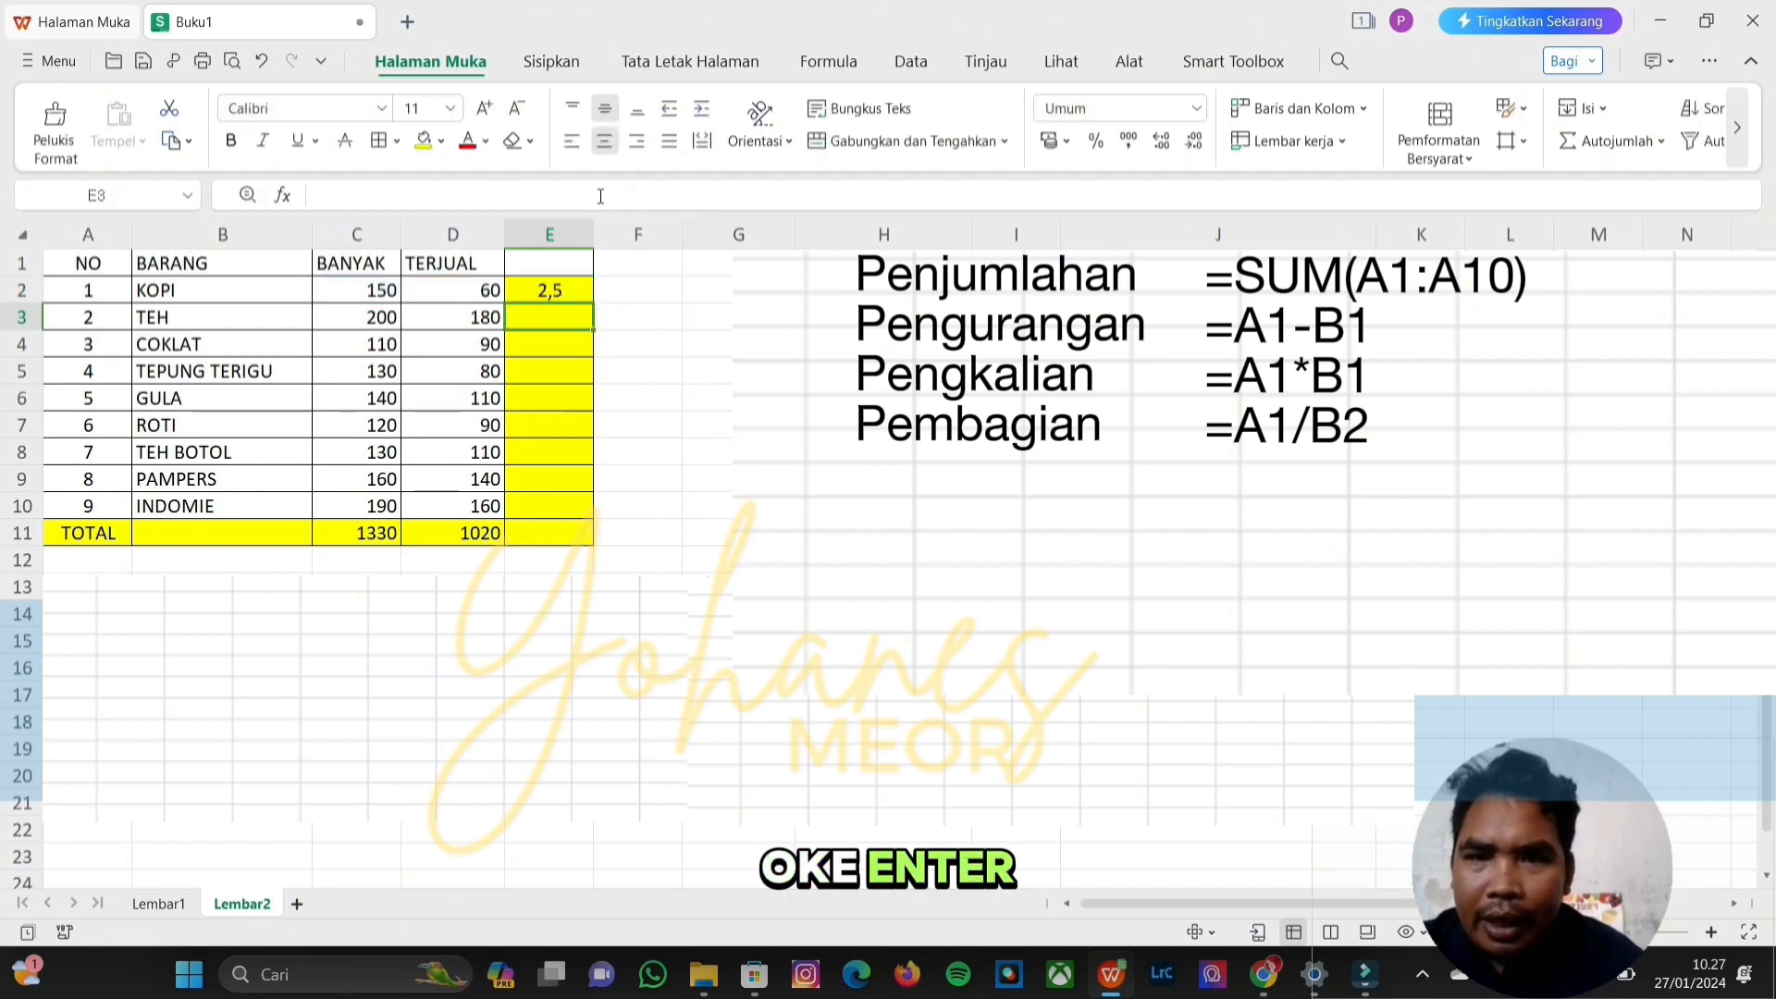
- Fill the division formula from E2 down column E to E10
click(547, 291)
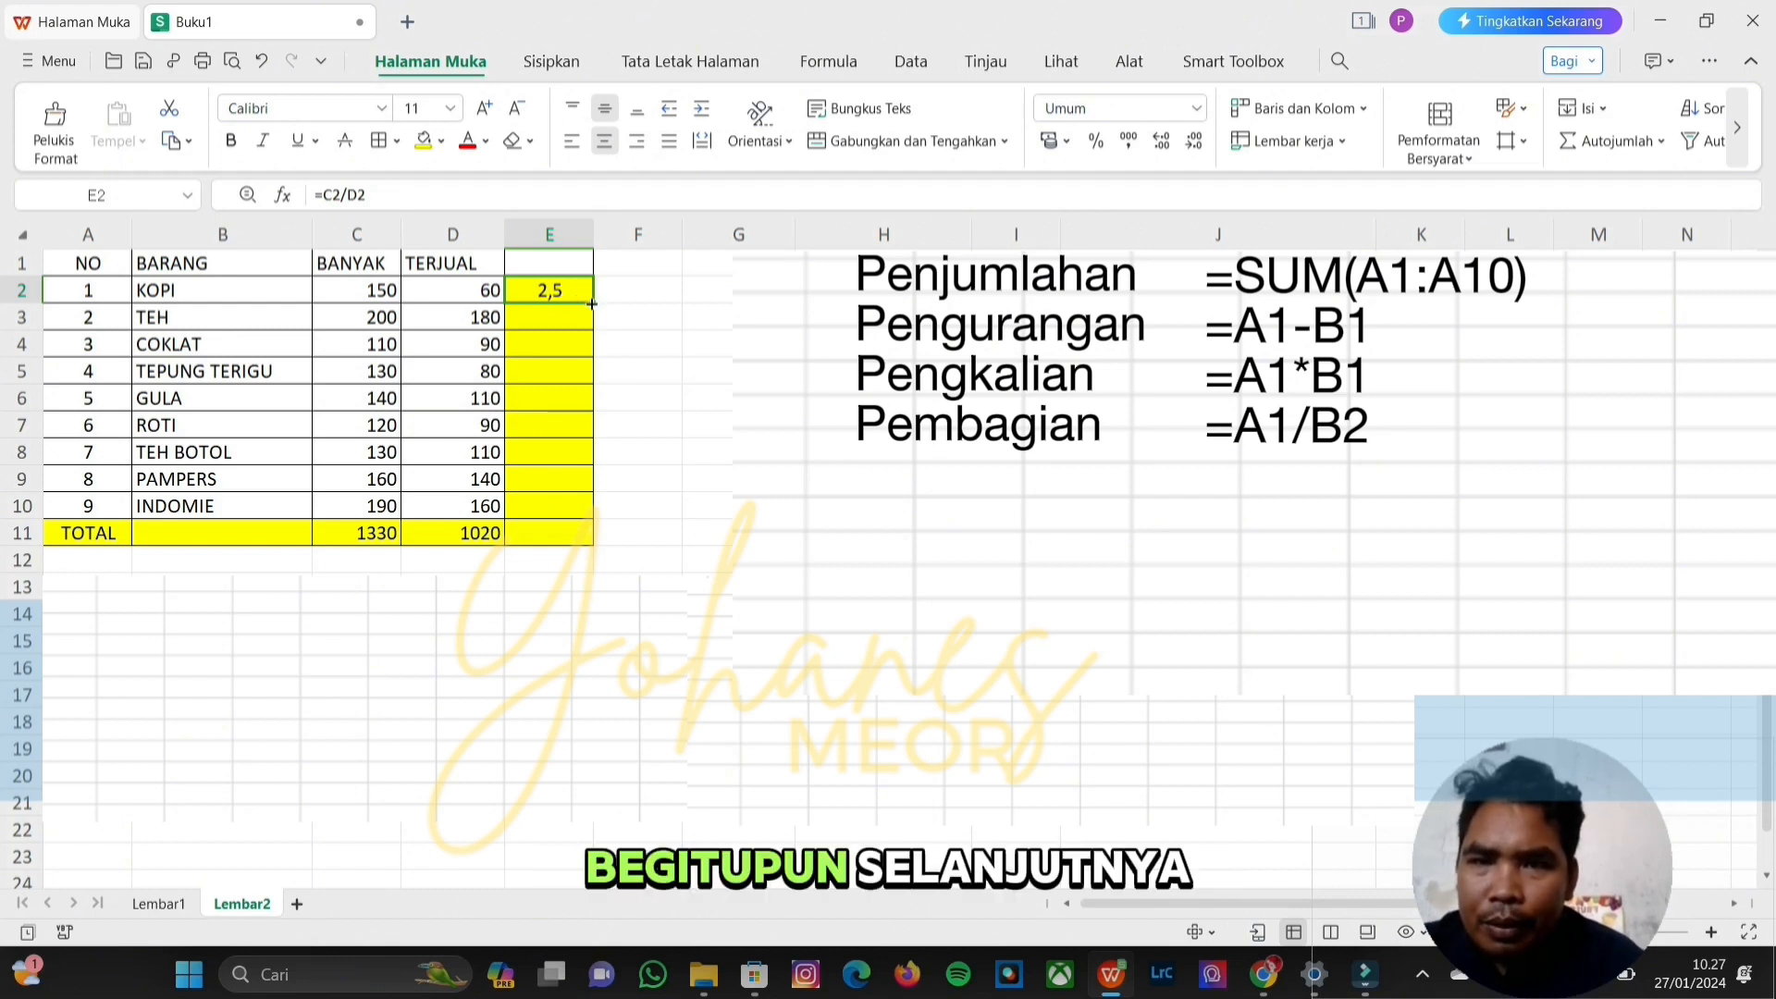
drag(592, 303, 577, 509)
click(726, 578)
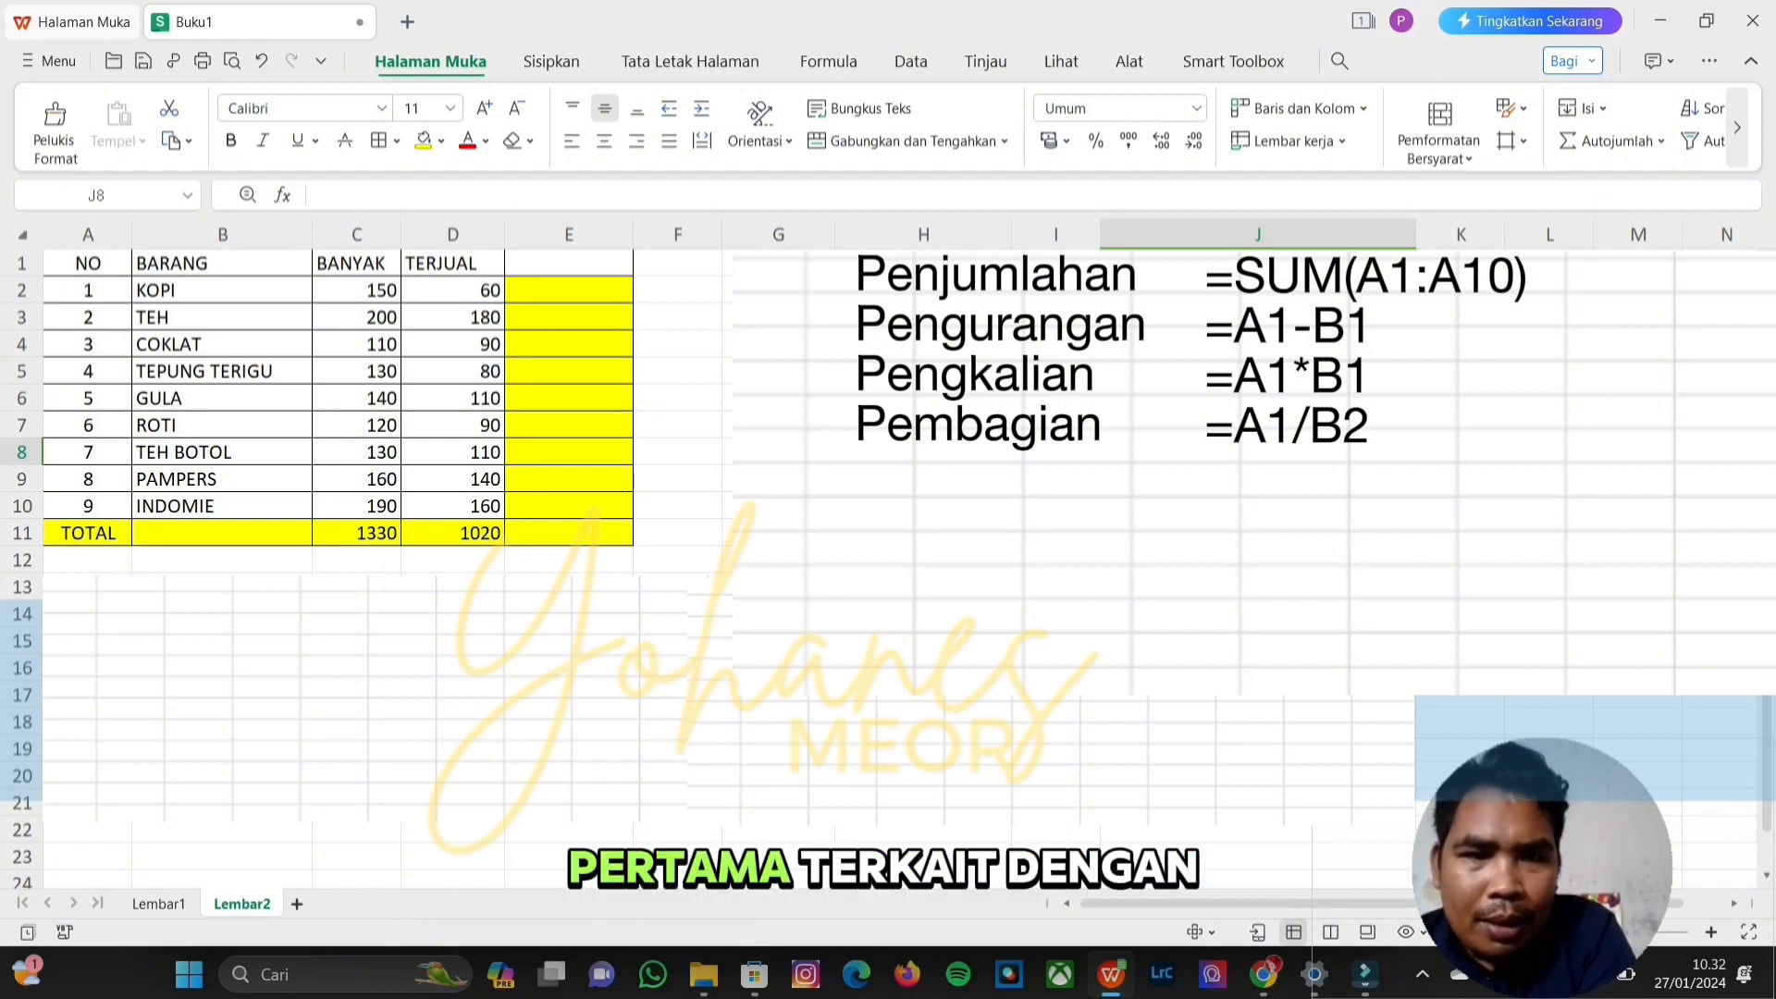
click(1056, 426)
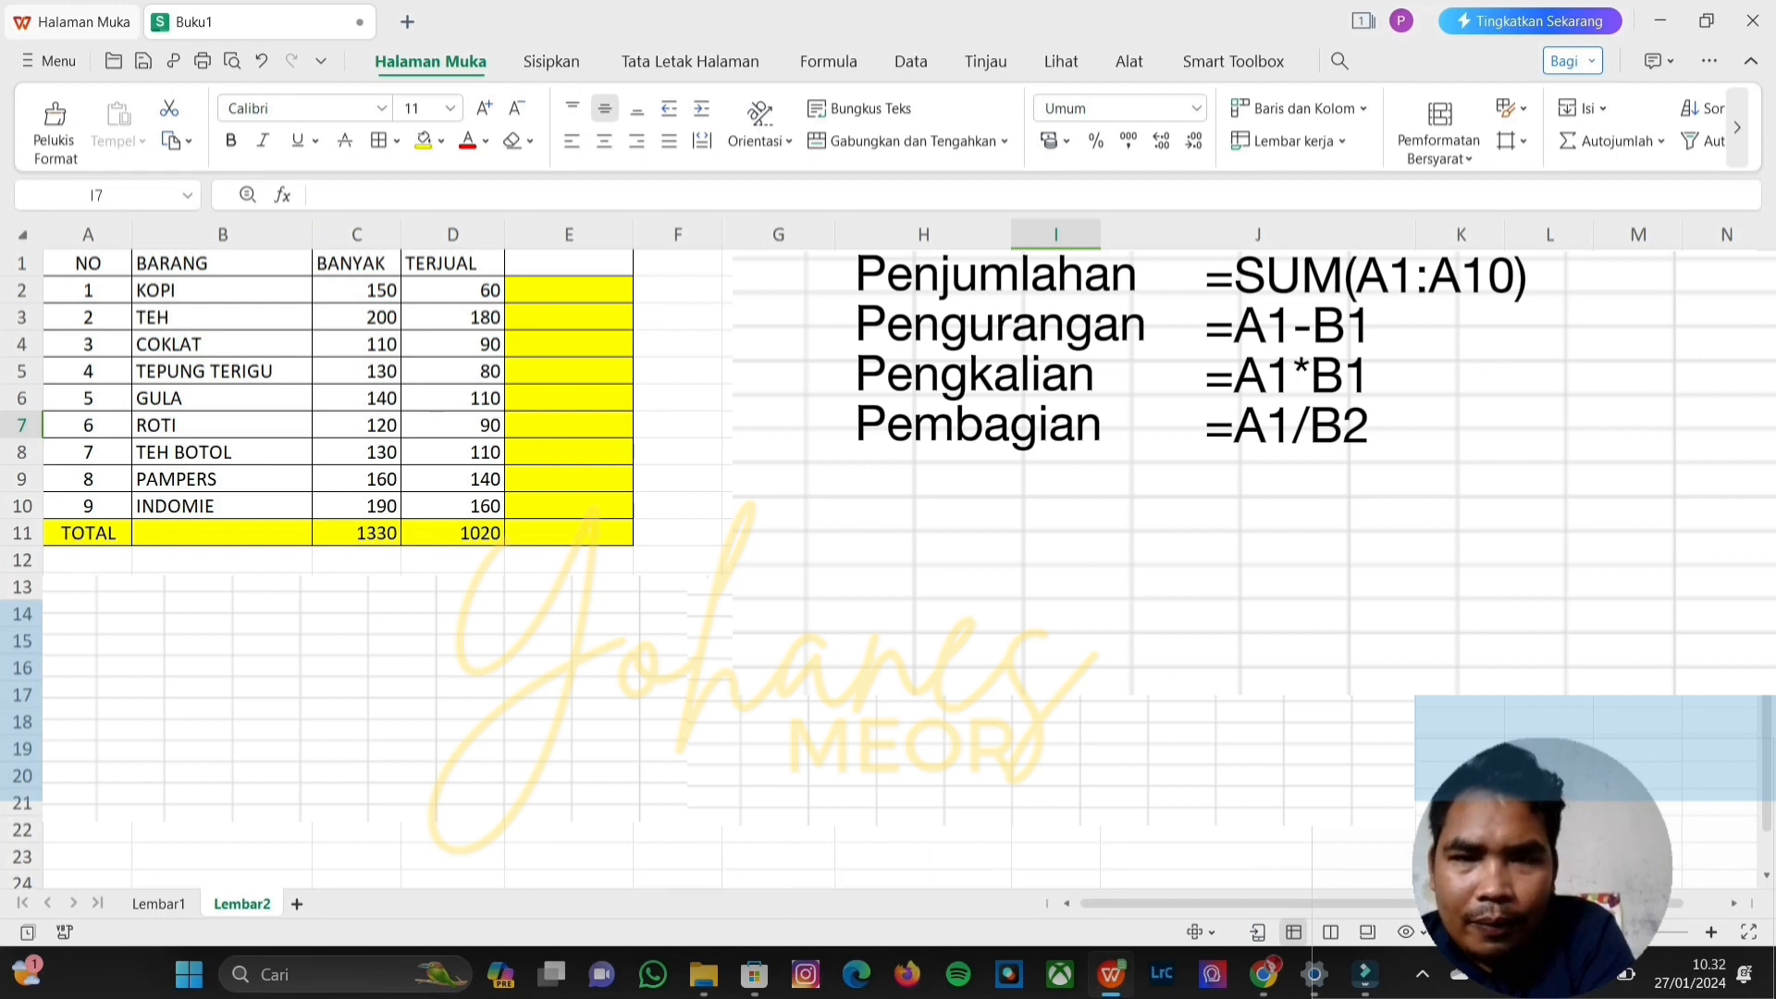
click(923, 426)
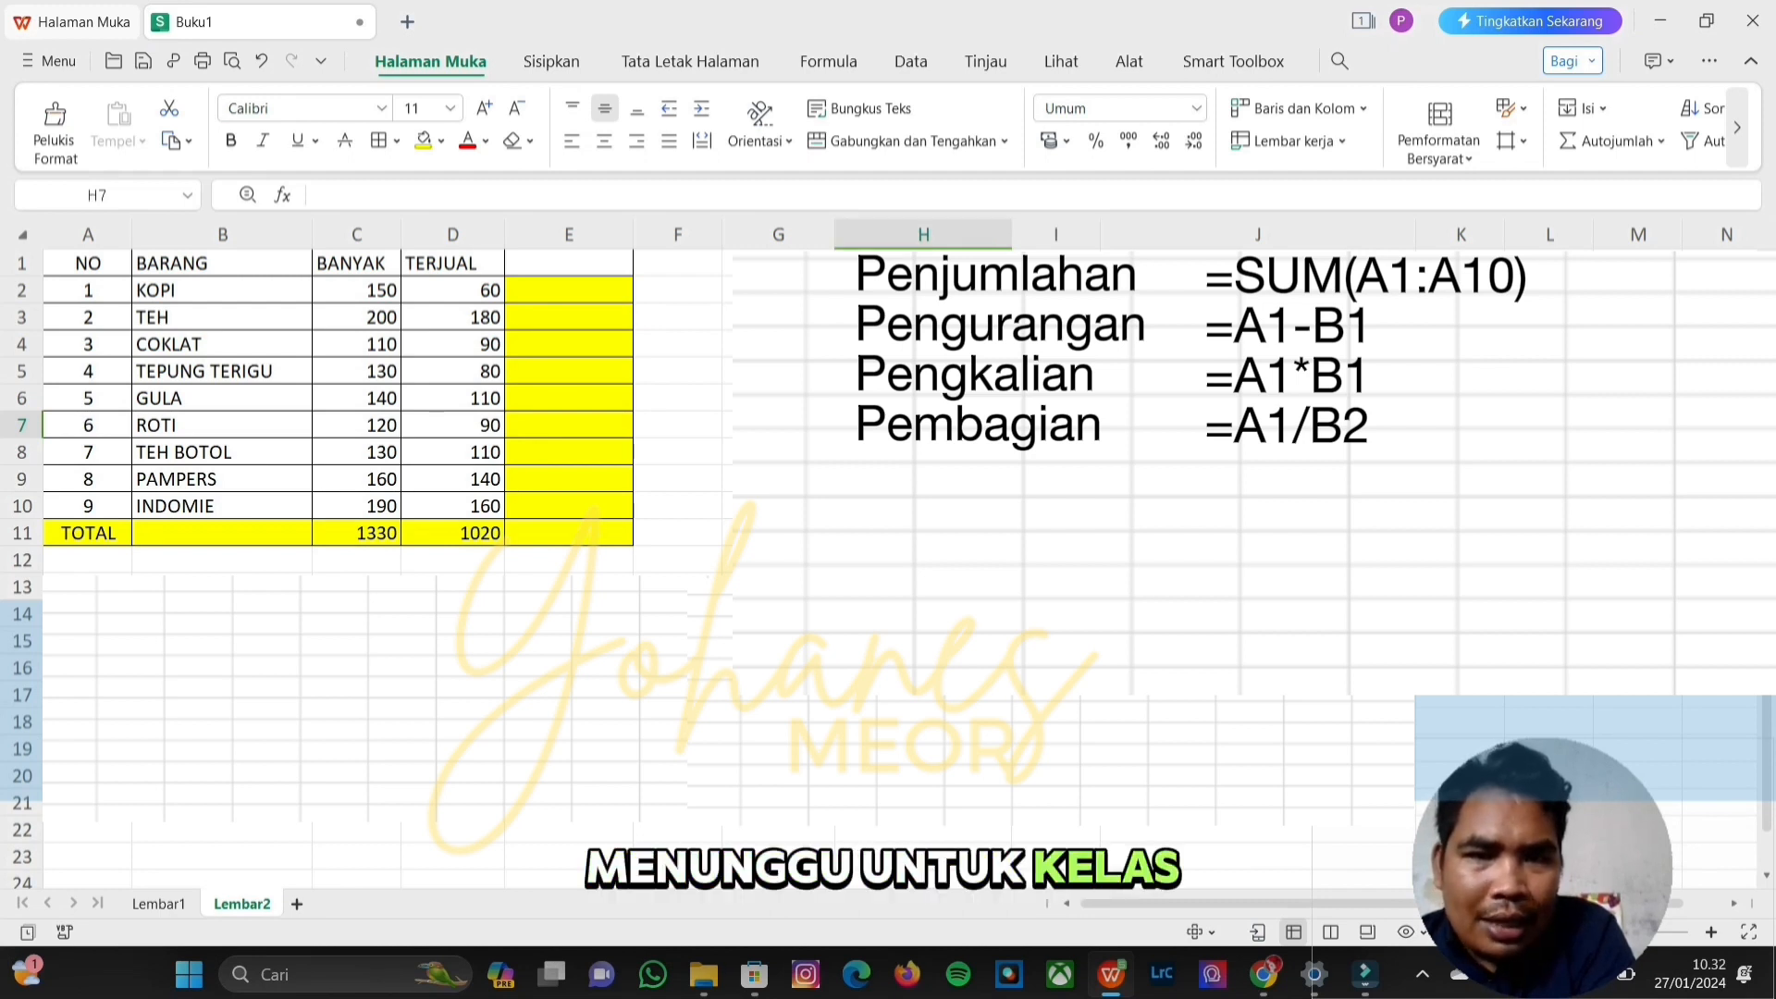